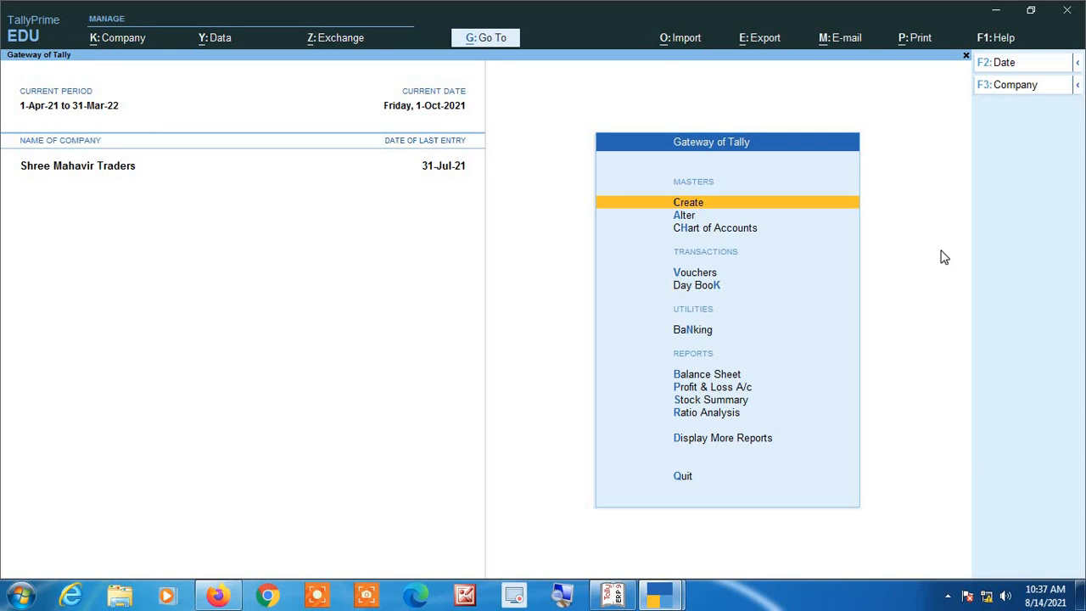
Open the list of stock items for alteration.
key("Down")
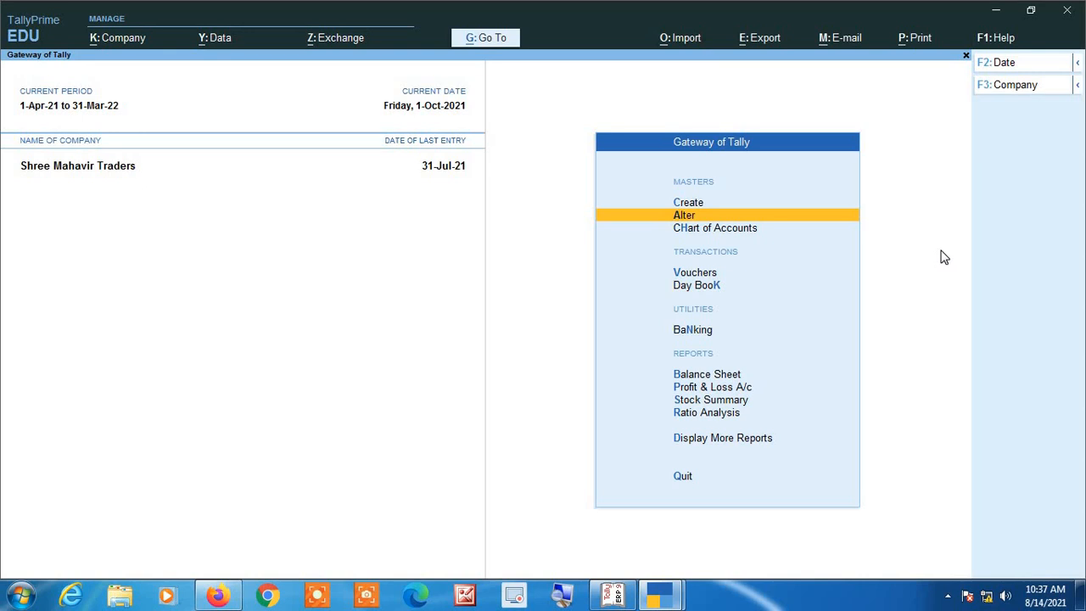
key("Return")
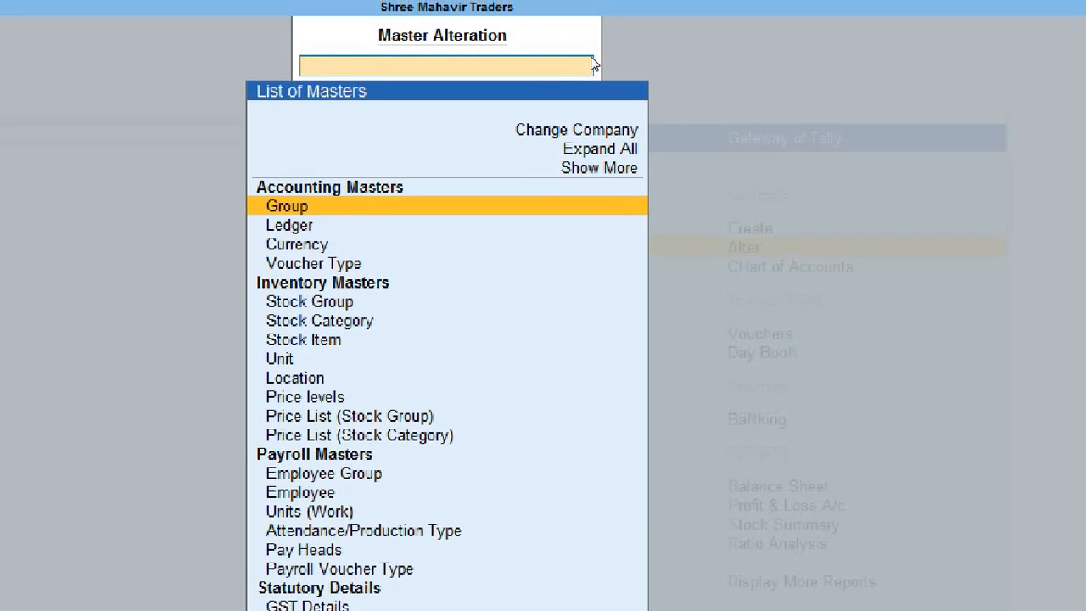
key("Down")
key("Down")
key("Down")
key("Down")
key("Down")
key("Down")
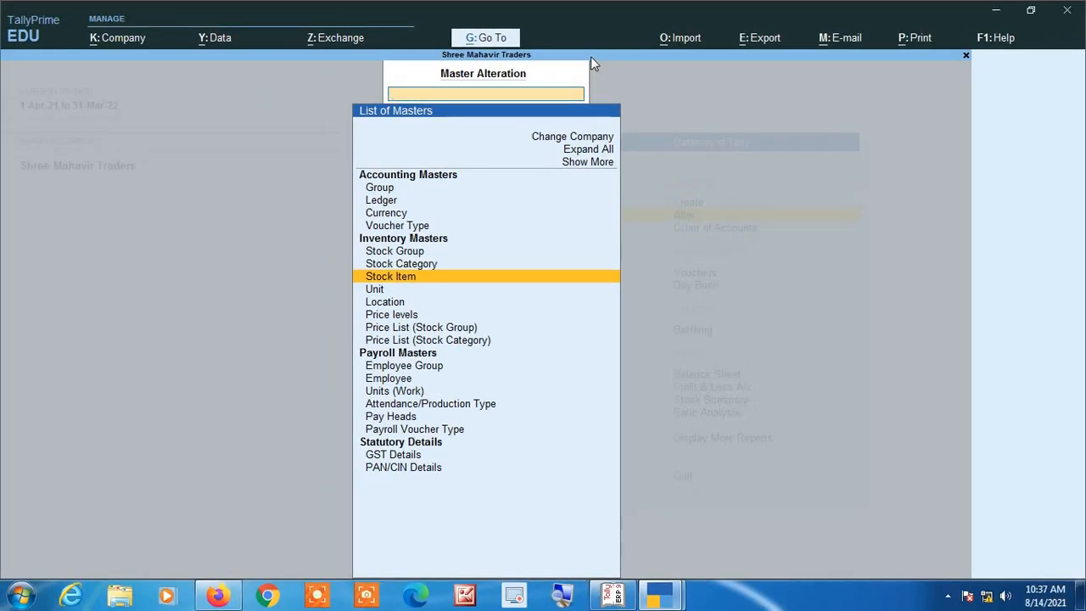
key("Return")
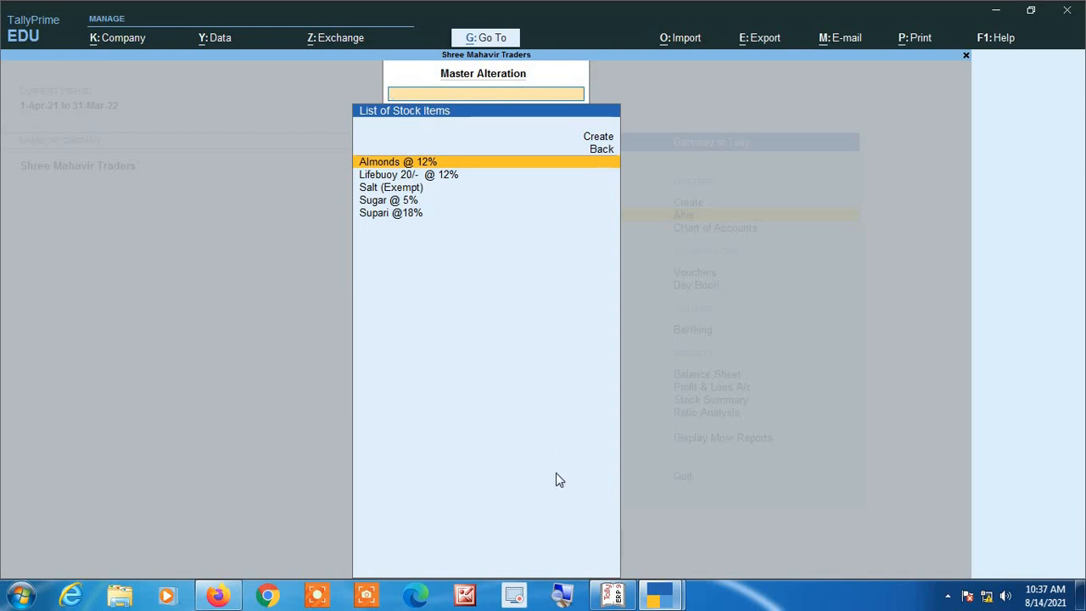
Open the stock item Almonds @ 12% for alteration.
left_click(562, 597)
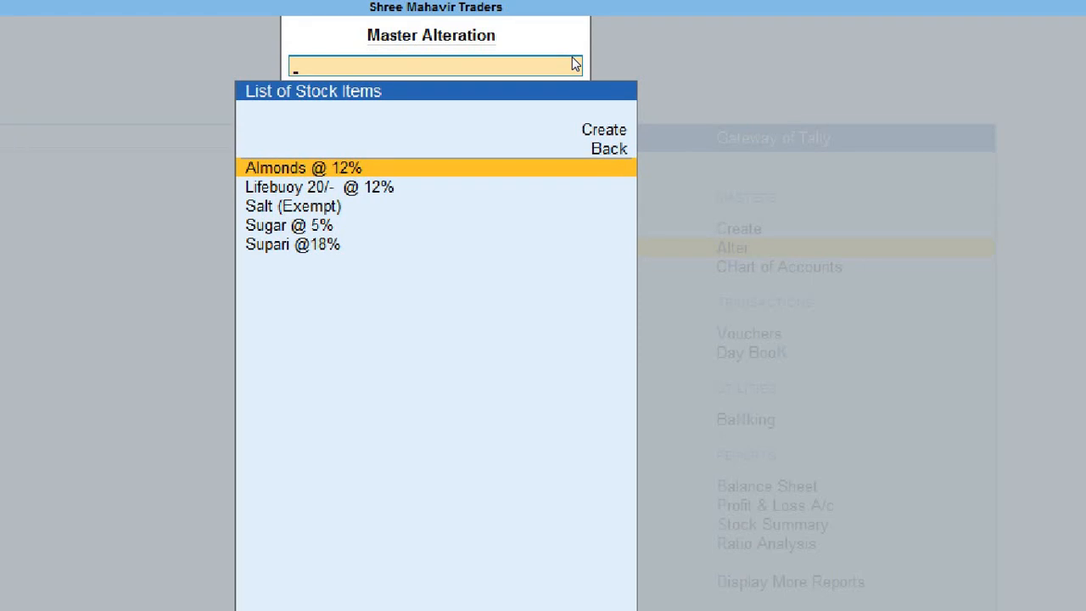
key("Down")
key("Down")
key("Down")
key("Down")
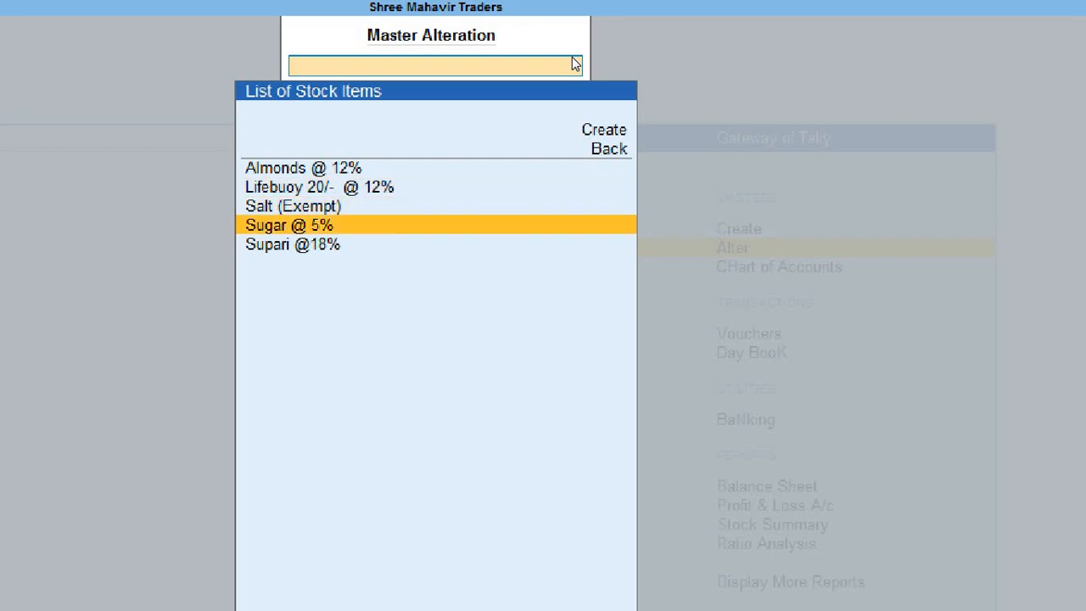
key("Up")
key("Up")
key("Up")
key("Up")
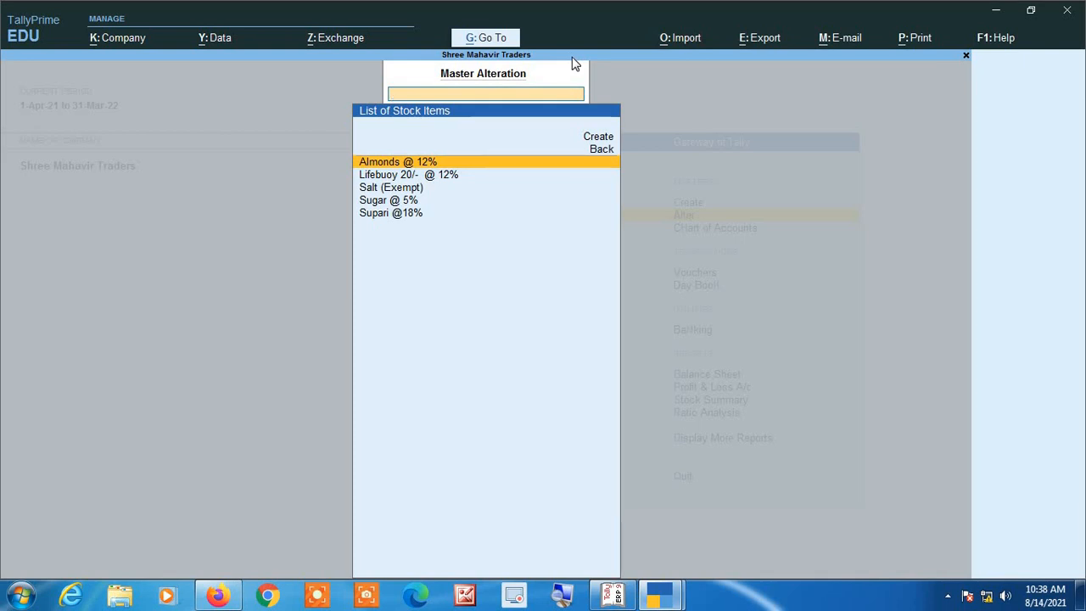
key("Return")
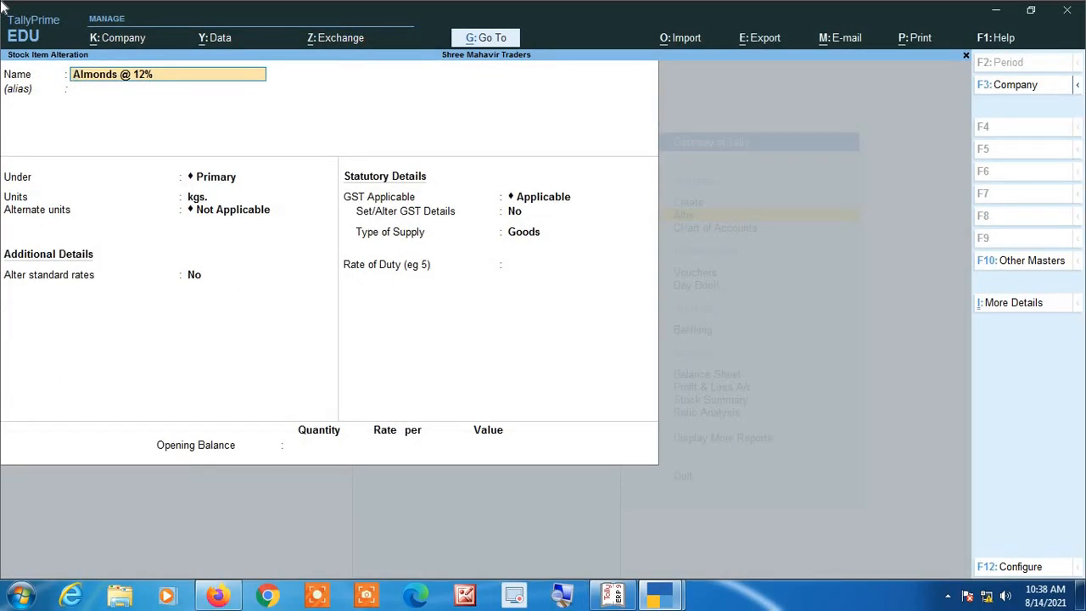
Check in the stock item configuration that providing aliases for names is enabled, and accept the configuration.
key("F12")
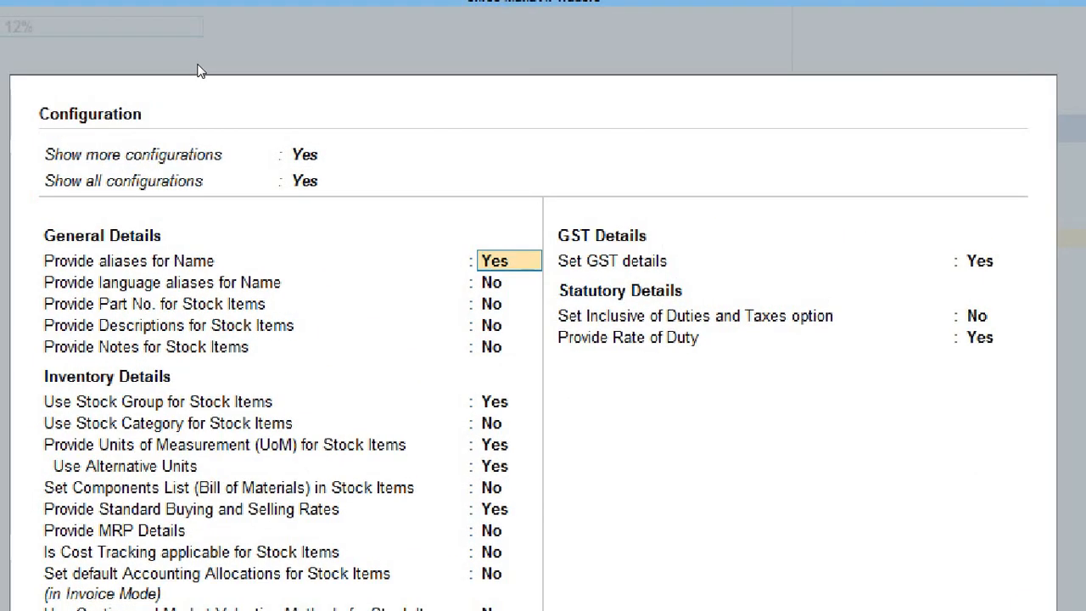
key("Down")
key("Down")
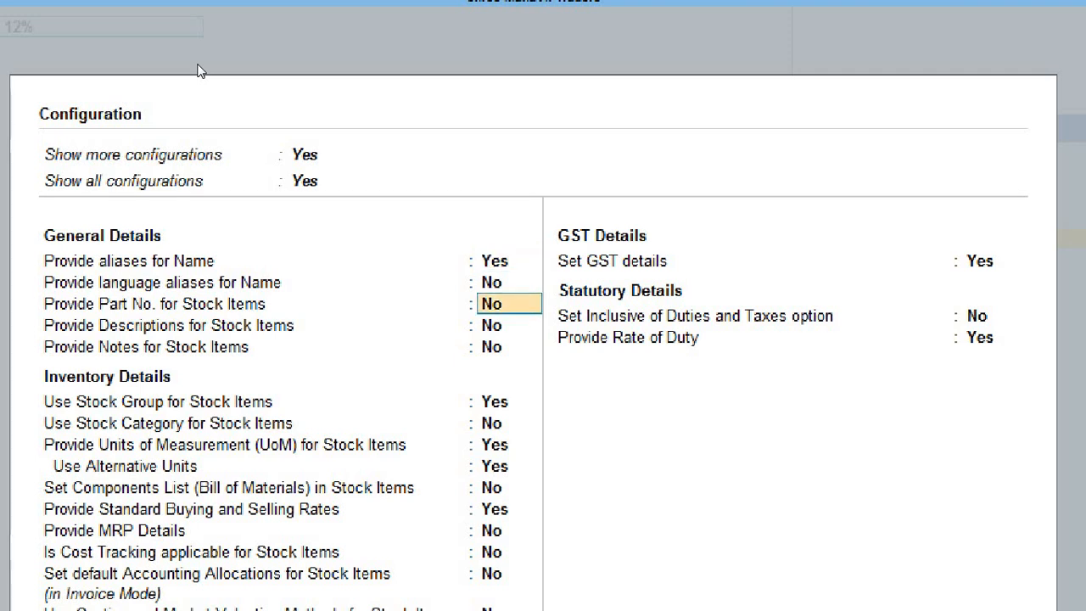
key("Up")
key("Up")
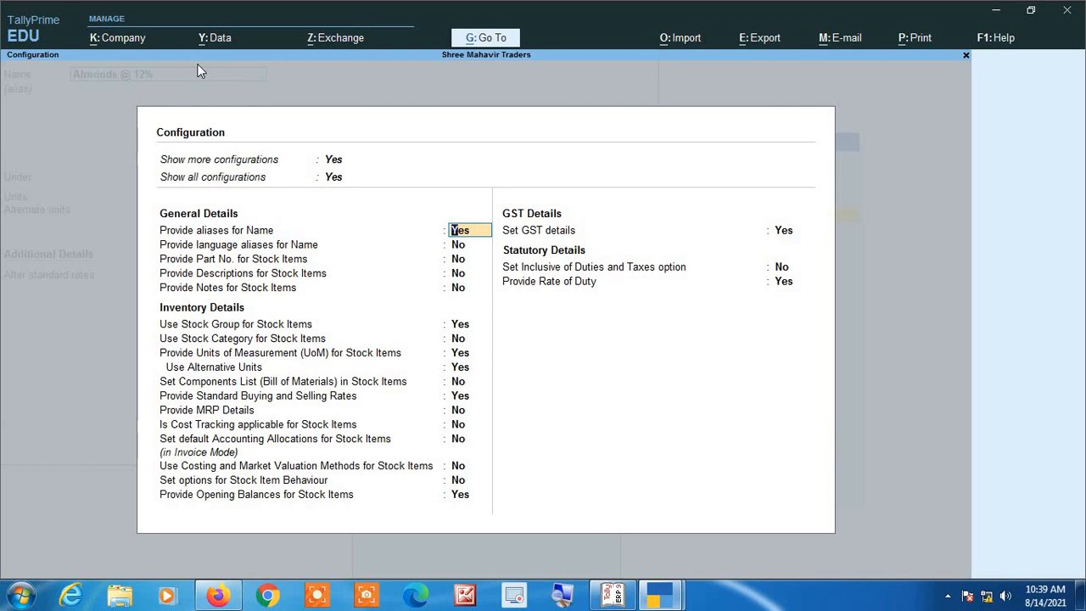
key("ctrl+a")
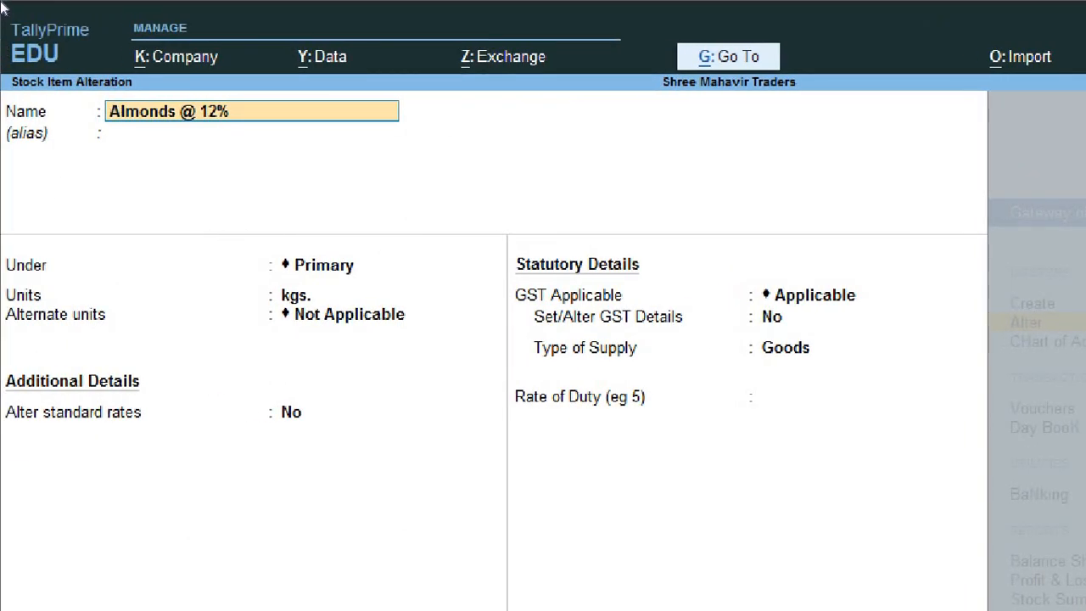
Add Badam and 0802 as aliases of the stock item Almonds @ 12%.
key("Return")
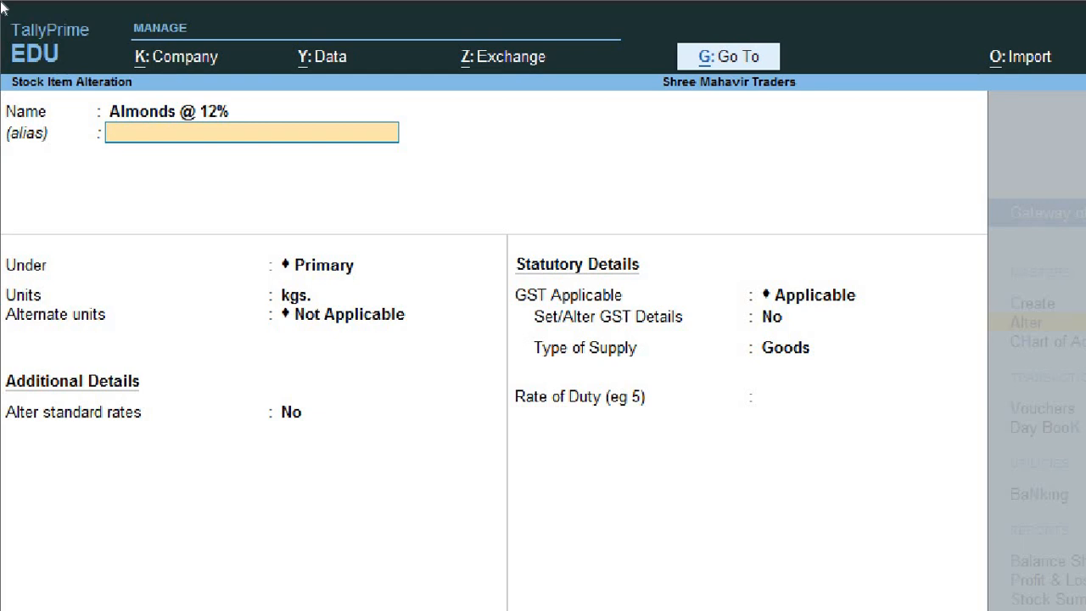
type("Badam")
key("Return")
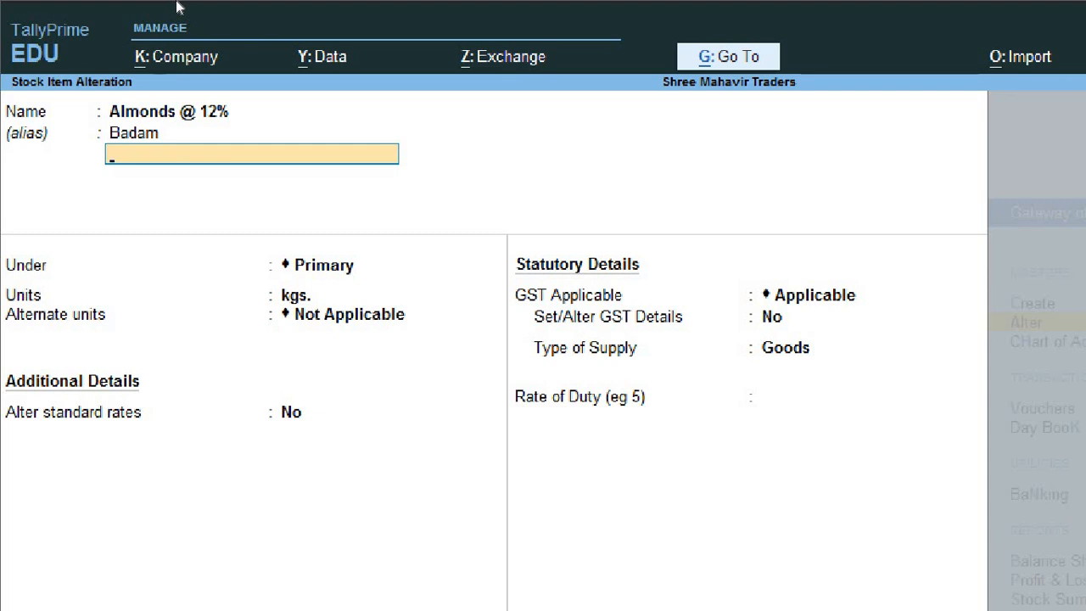
type("0802")
key("Return")
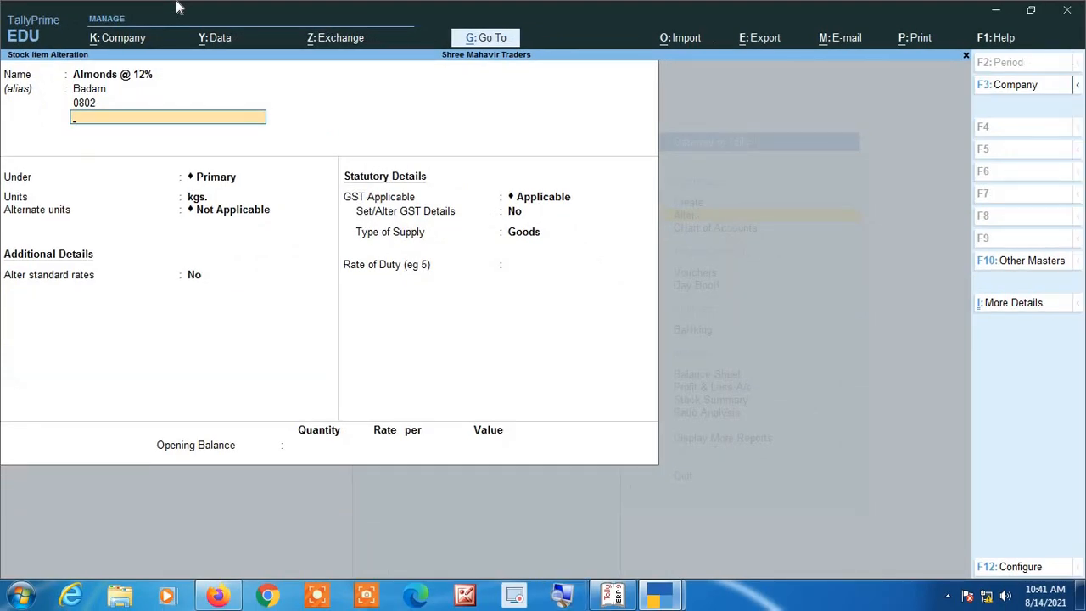
left_click(564, 599)
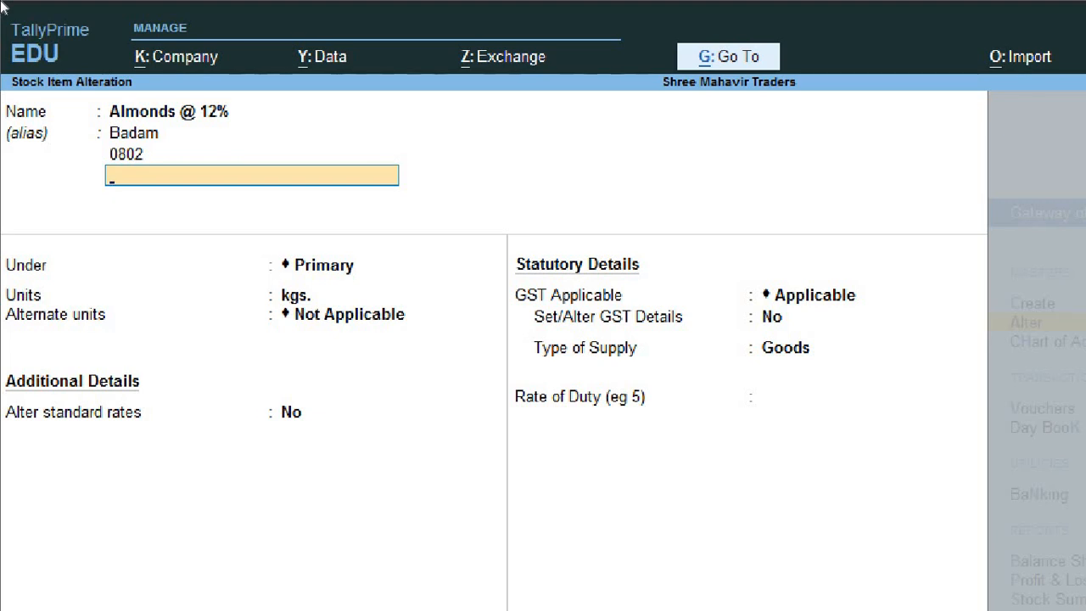
type("1")
key("Return")
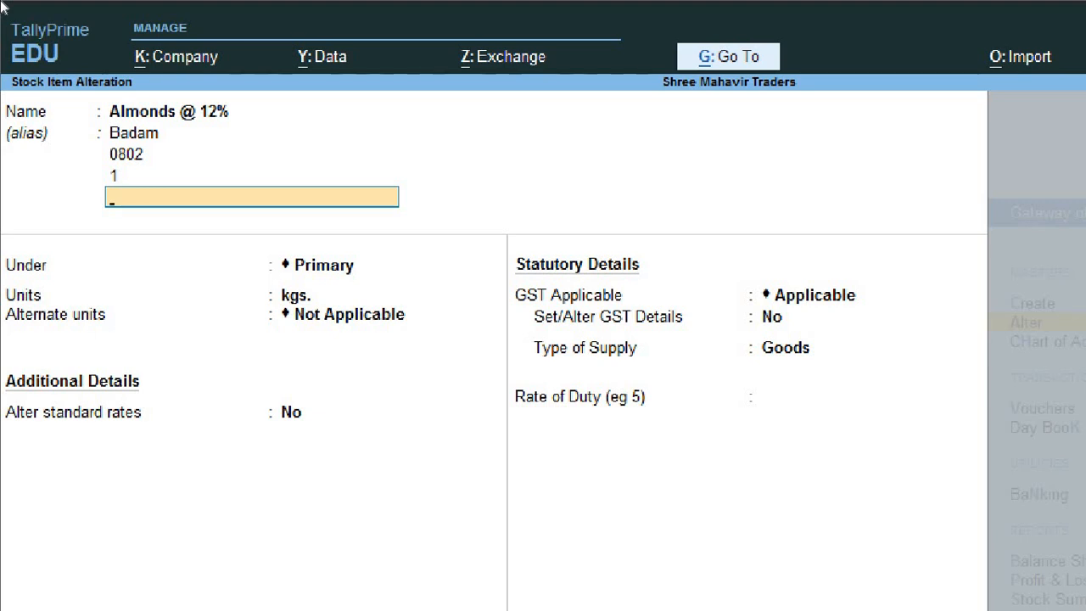
key("BackSpace")
key("BackSpace")
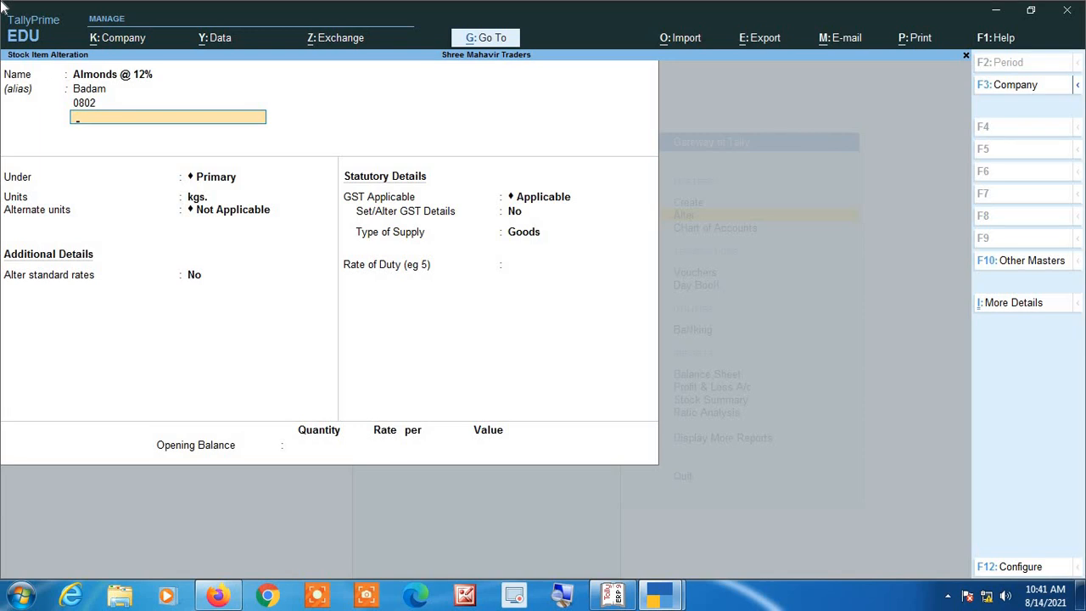
Save the altered stock item and return to the Gateway of Tally.
key("ctrl")
key("ctrl+q")
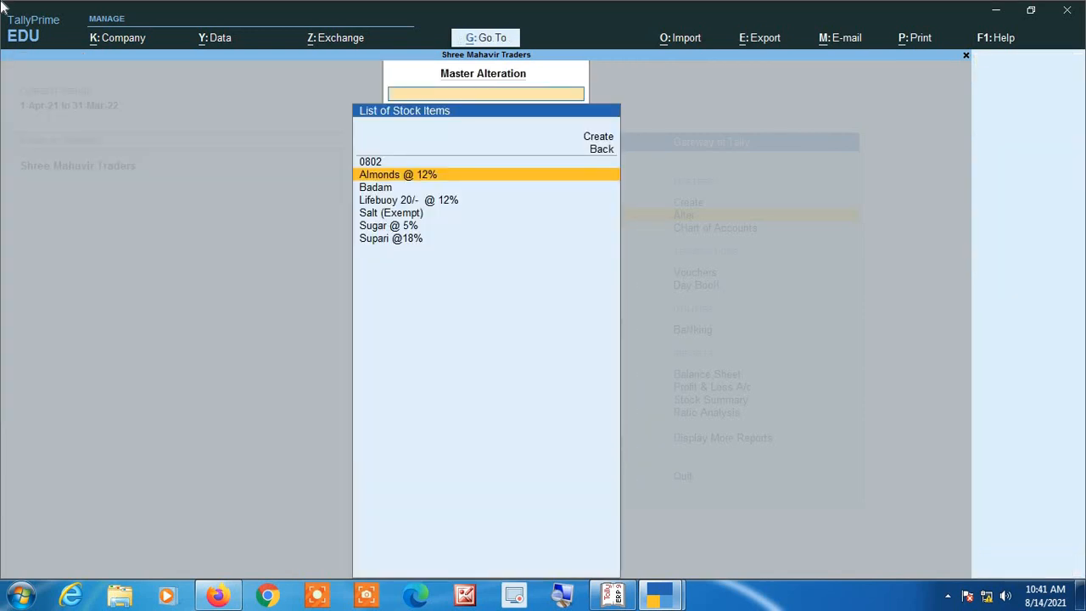
key("Escape")
key("Escape")
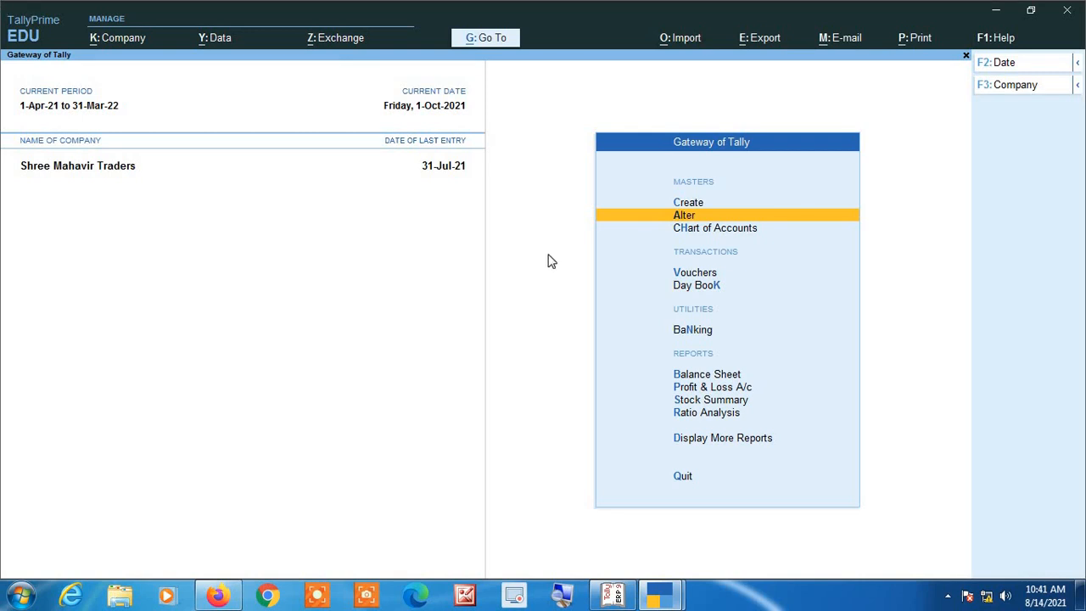
Start a sales voucher with Cash as the party account and Sales as the sales ledger.
key("Down")
key("Down")
key("Return")
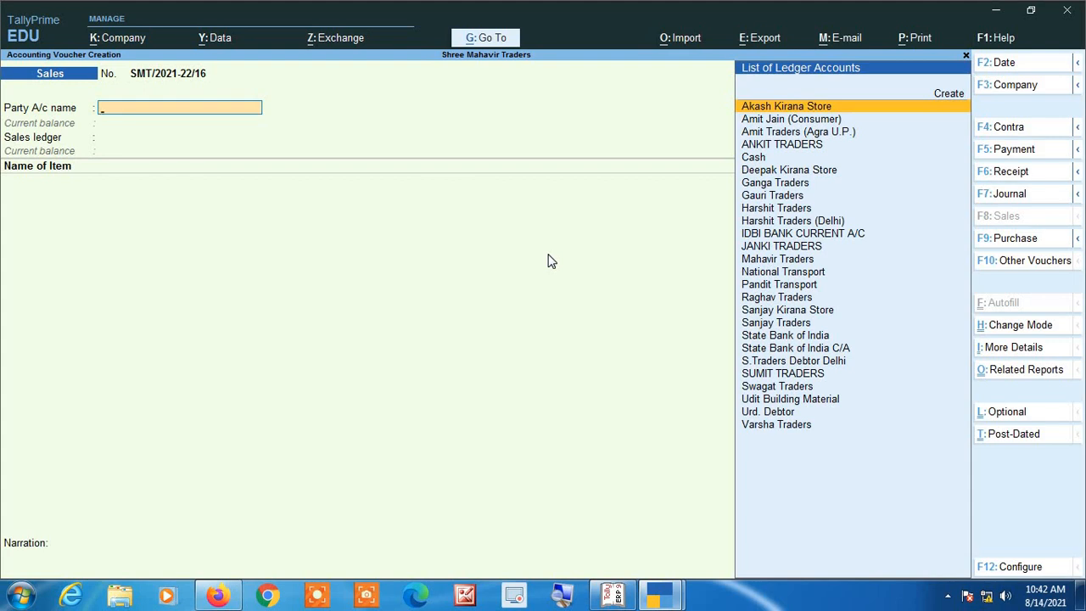
type("Cas")
key("Return")
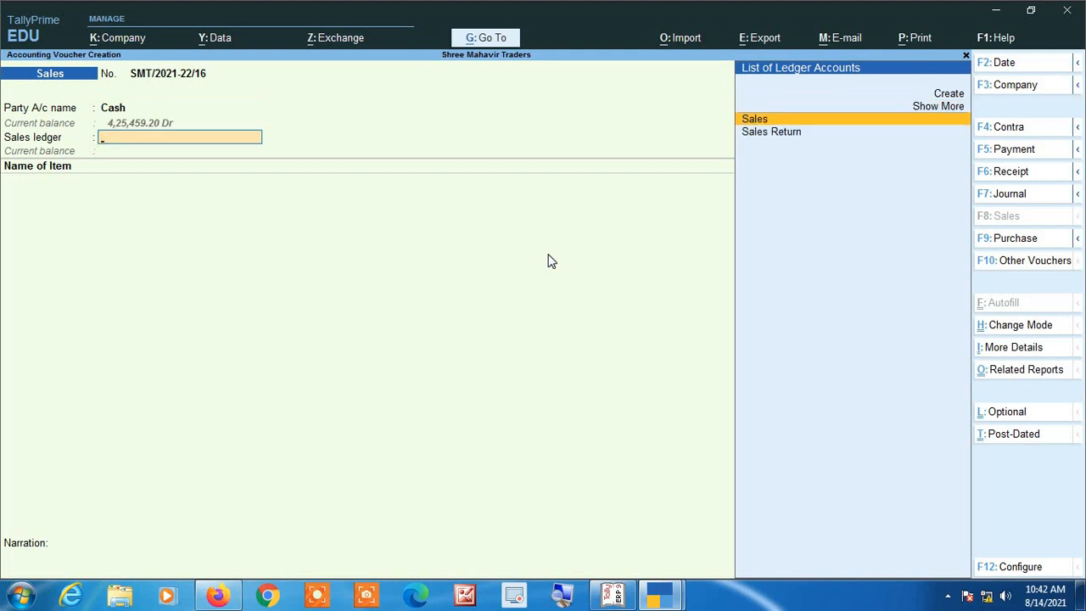
key("Return")
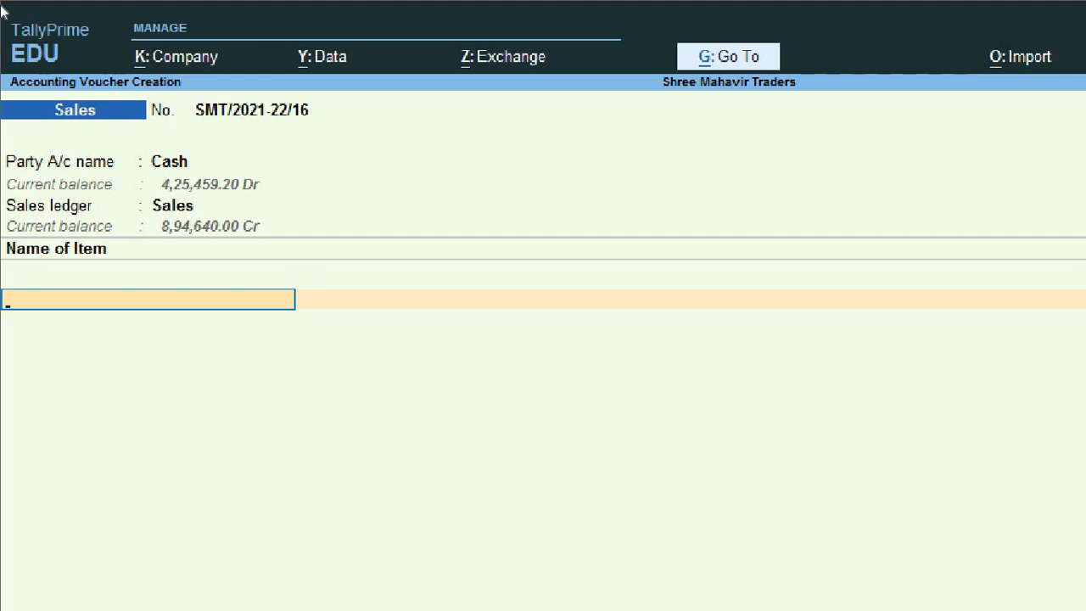
Select the voucher's item by its name Almonds @ 12%, and reselect it by its alias Badam.
type("Al")
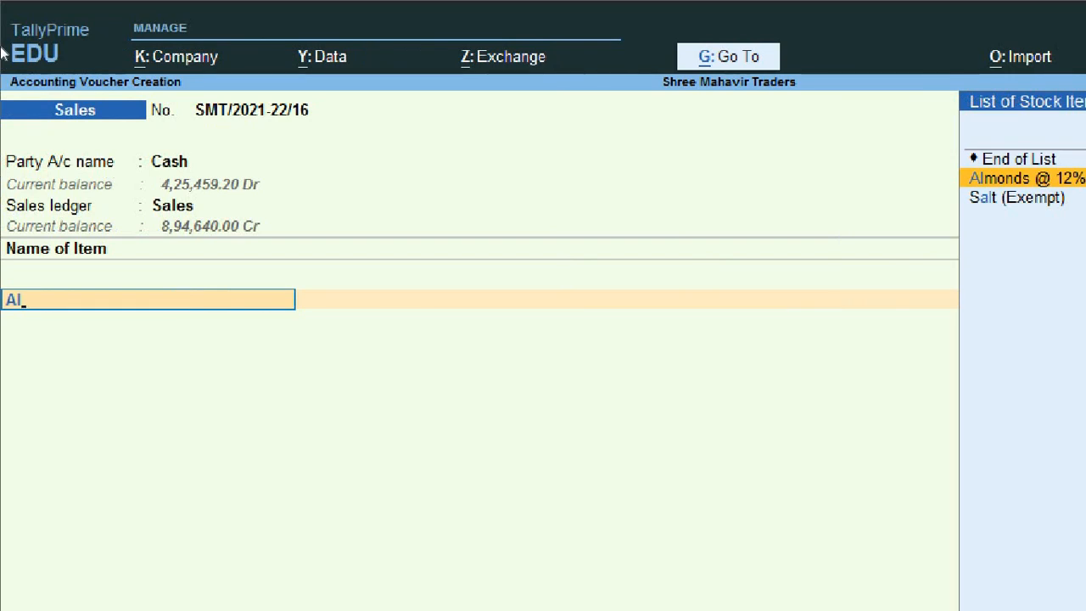
key("Return")
key("BackSpace")
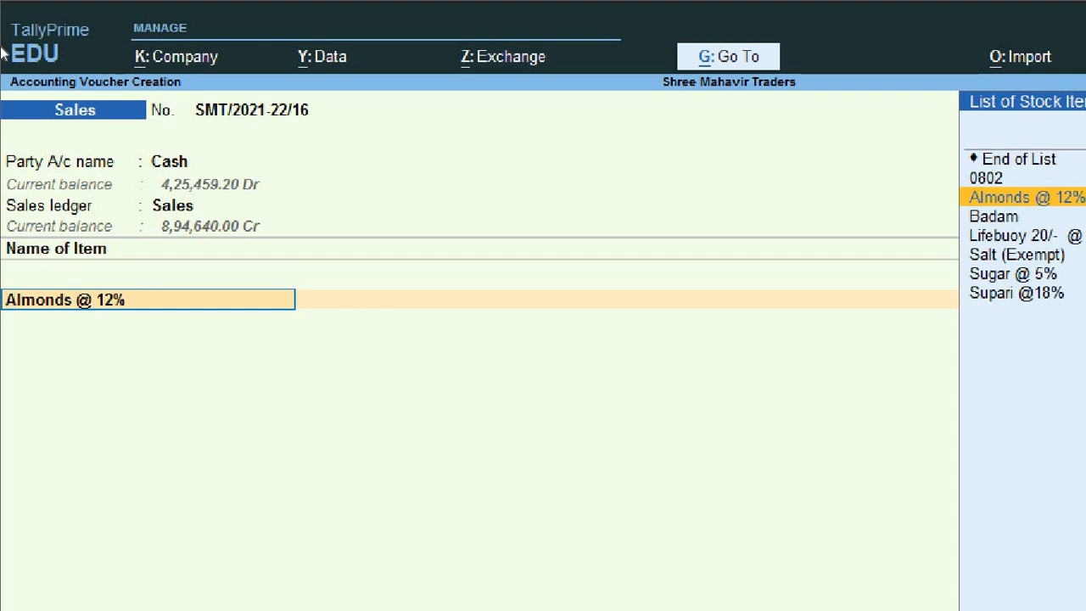
type("Badam")
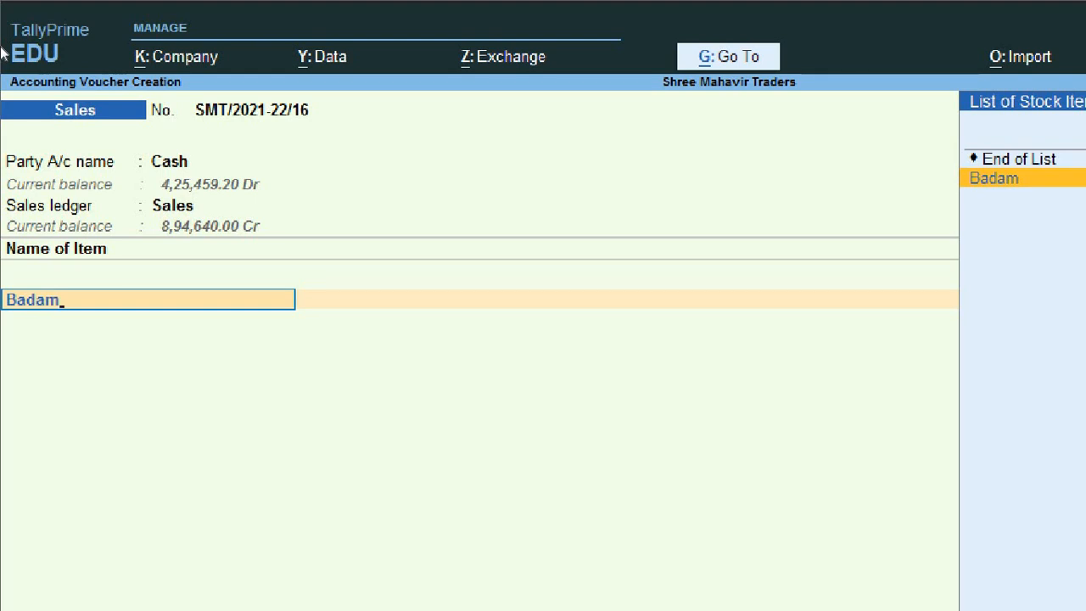
key("Return")
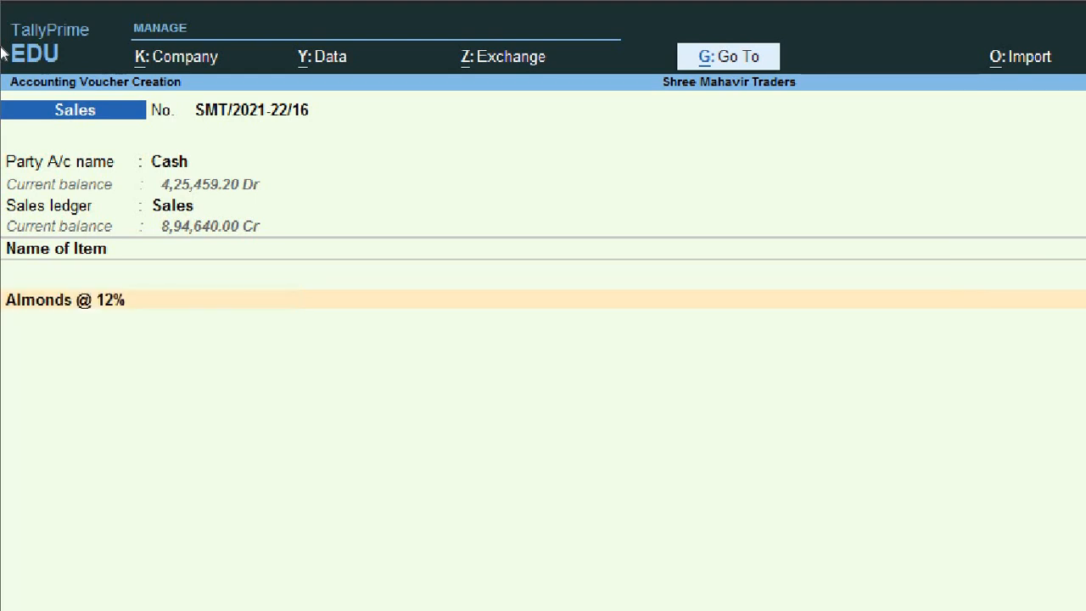
Reselect the voucher's item by its alias 0802.
key("BackSpace")
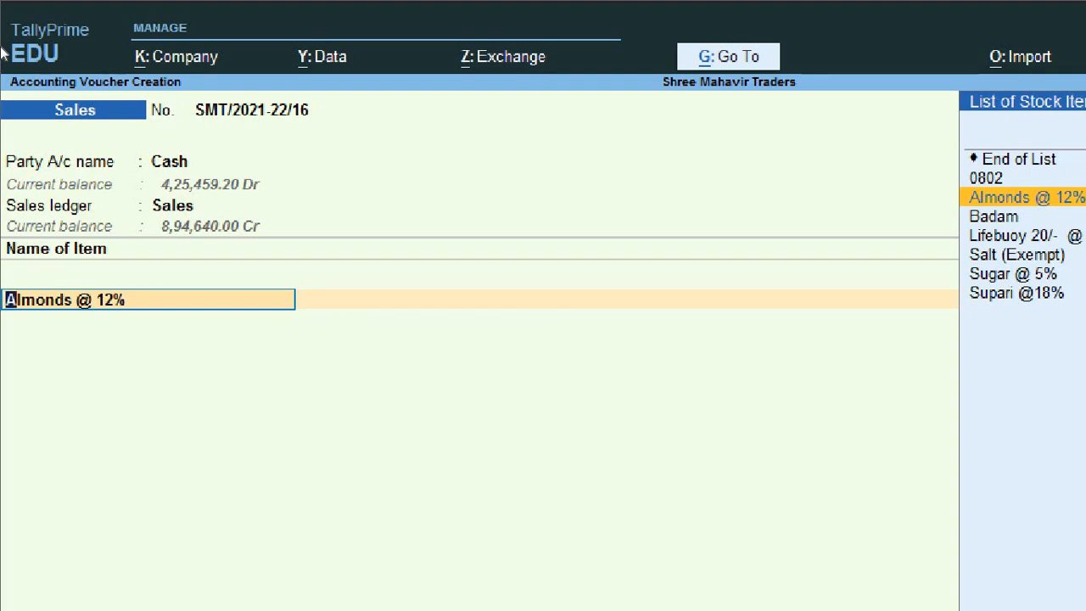
type("0802")
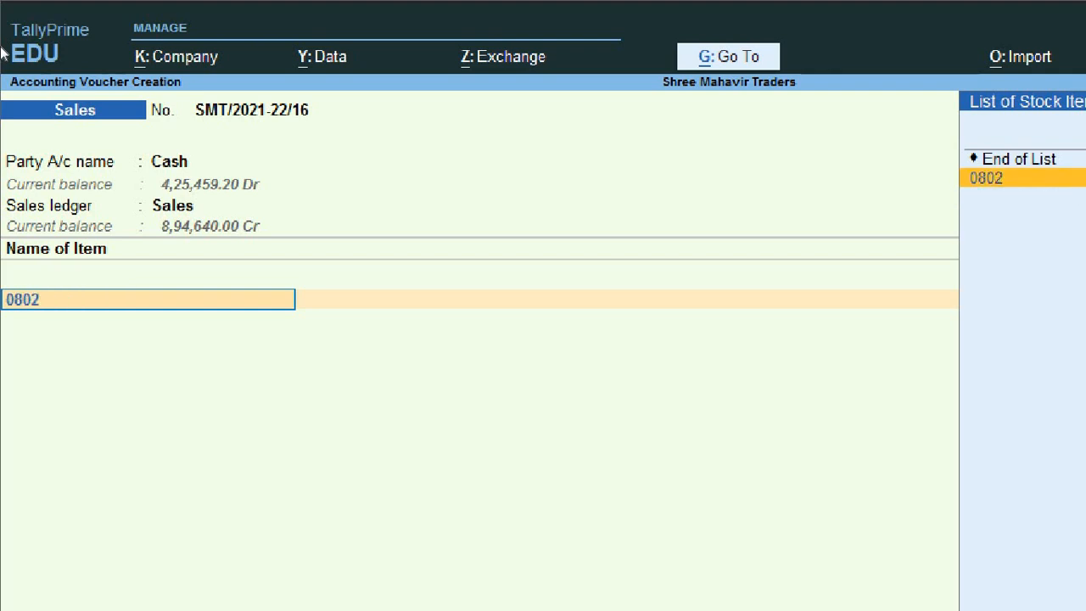
key("Return")
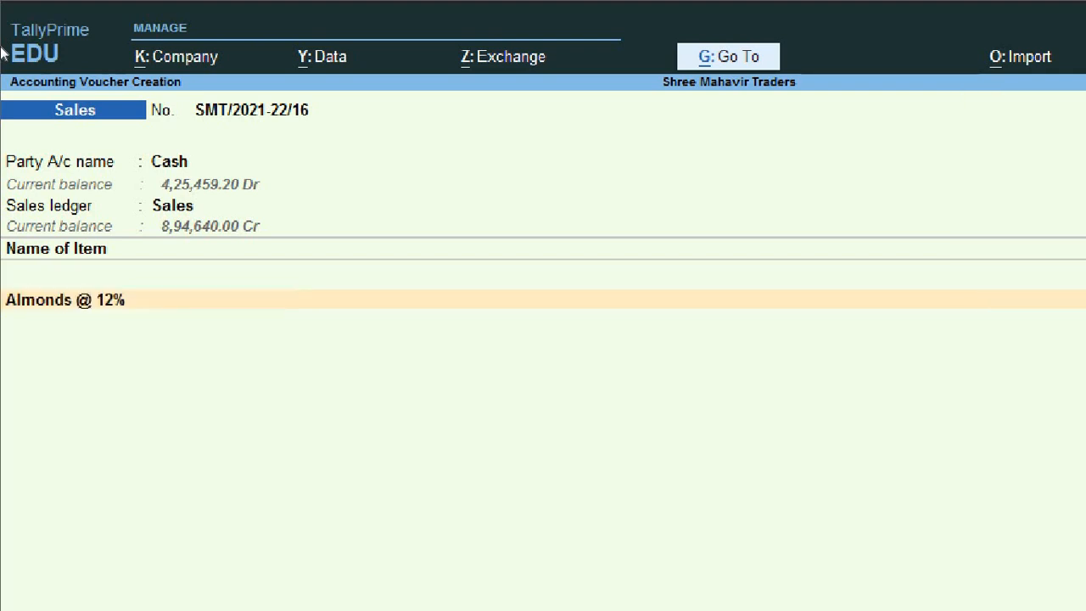
Open the item listed as Badam for alteration from the voucher, examine its aliases, and return to the voucher.
key("BackSpace")
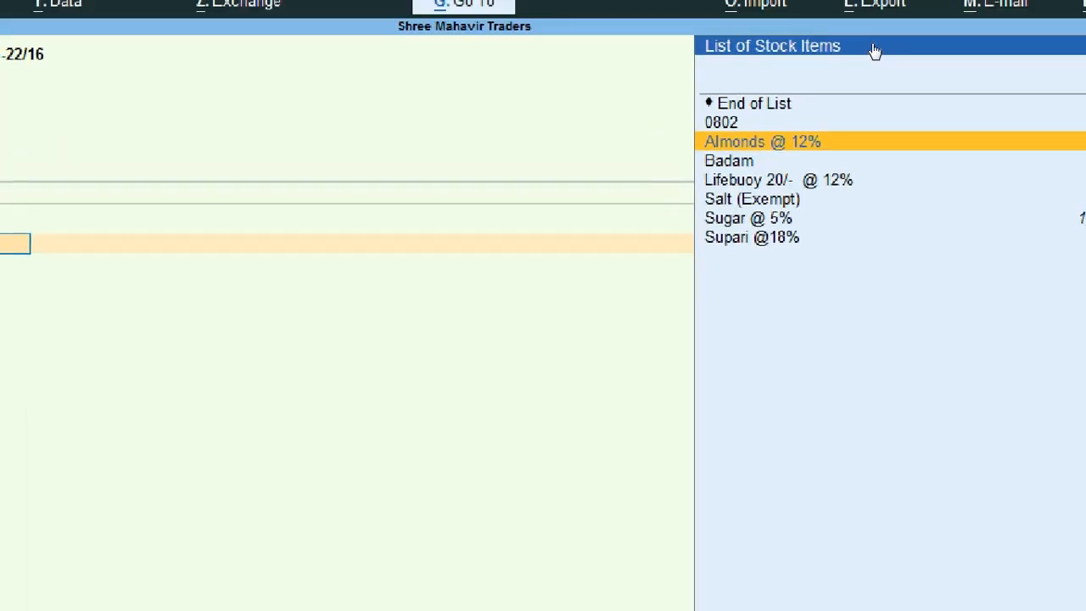
key("Up")
key("Down")
key("Down")
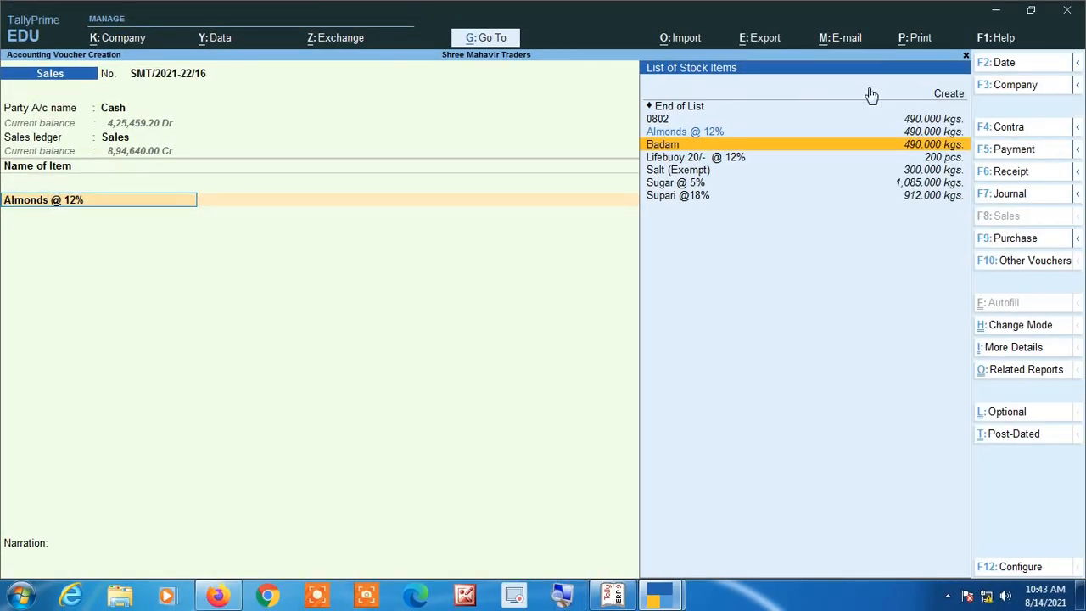
key("ctrl+Return")
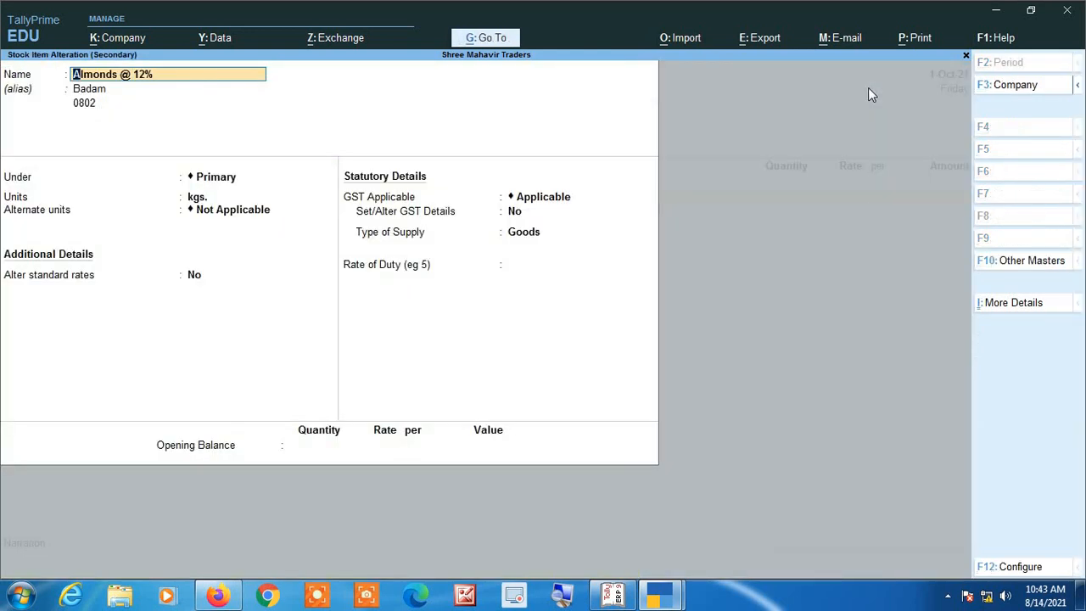
key("Return")
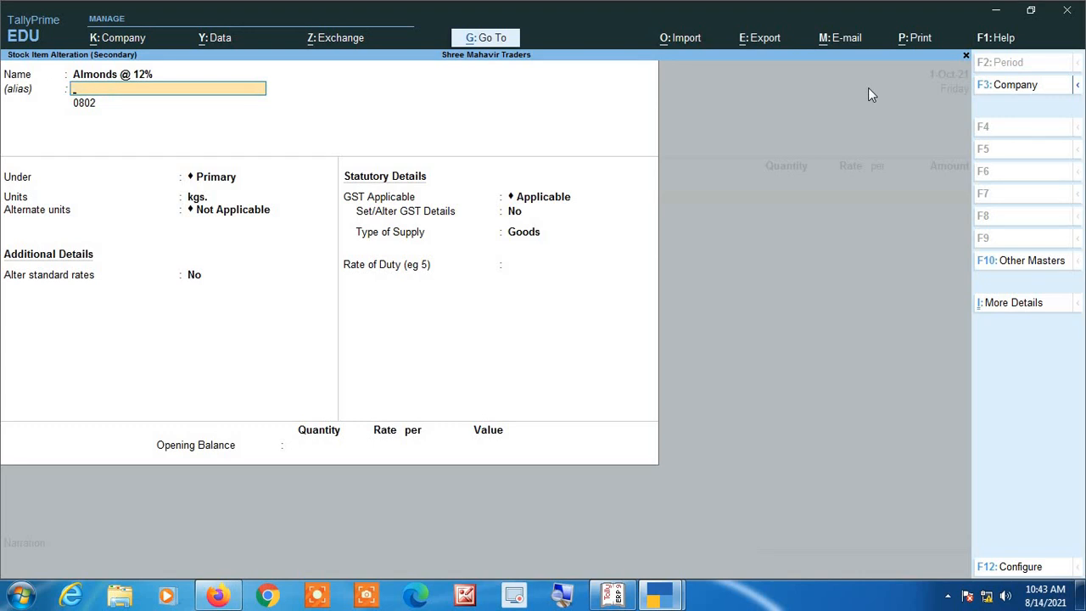
key("ctrl+a")
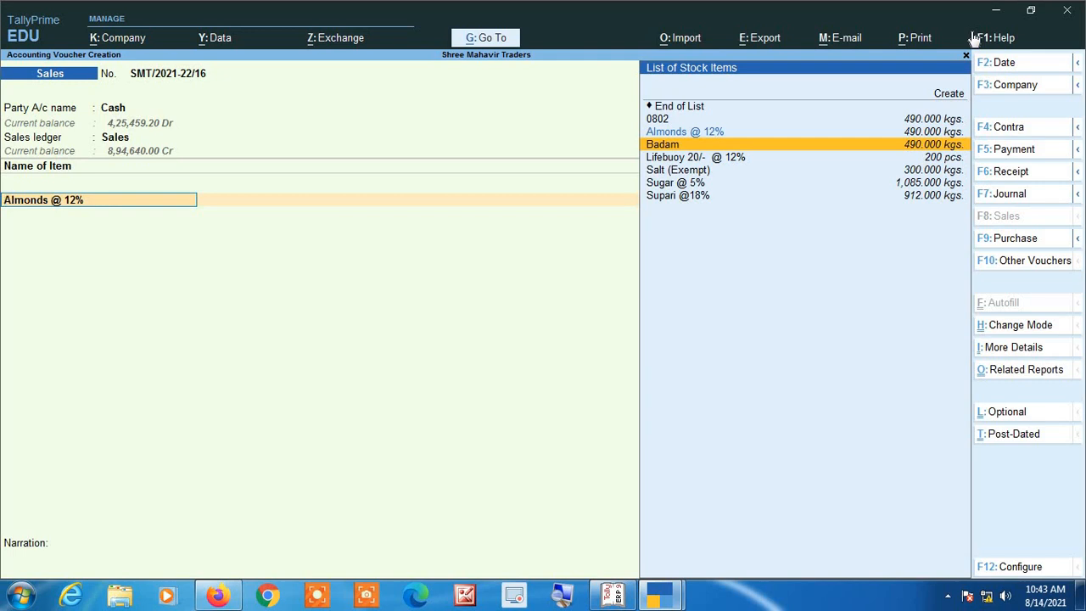
Open the item listed as Badam for alteration from the voucher and clear its Badam alias.
key("ctrl")
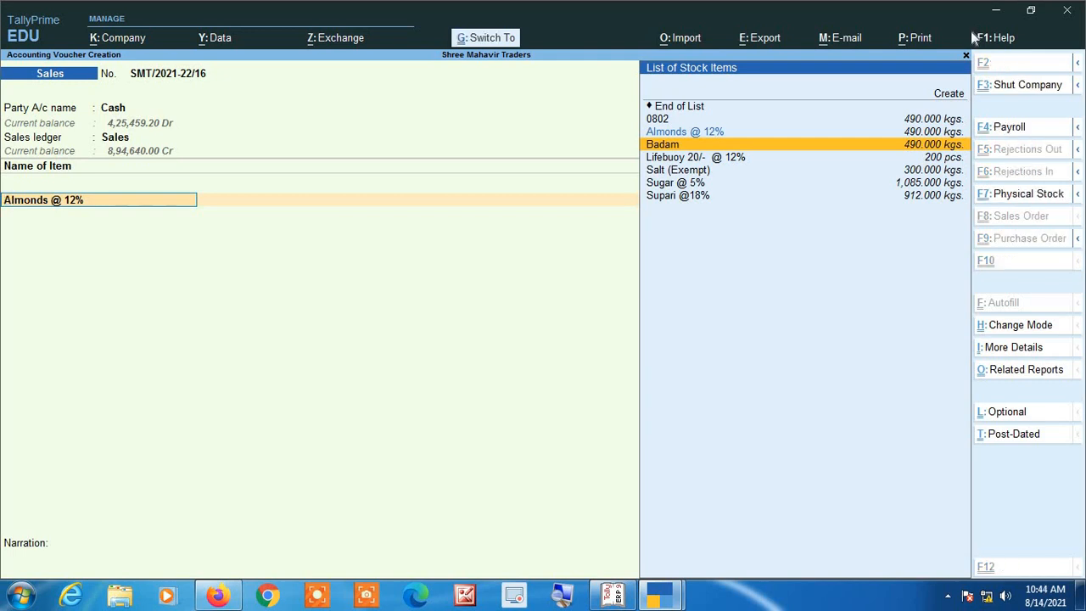
key("ctrl+Return")
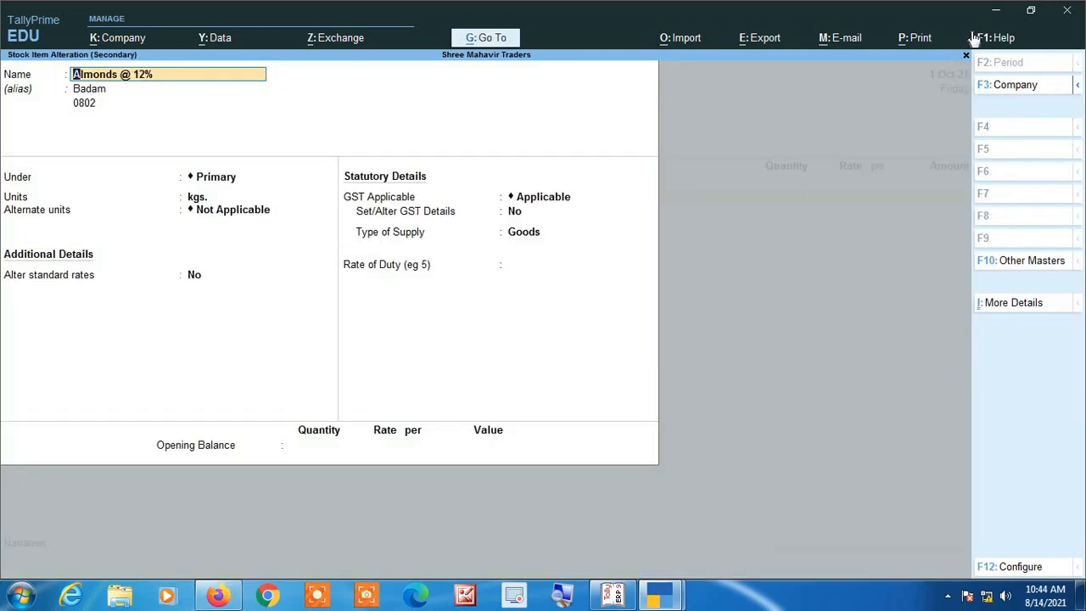
key("Return")
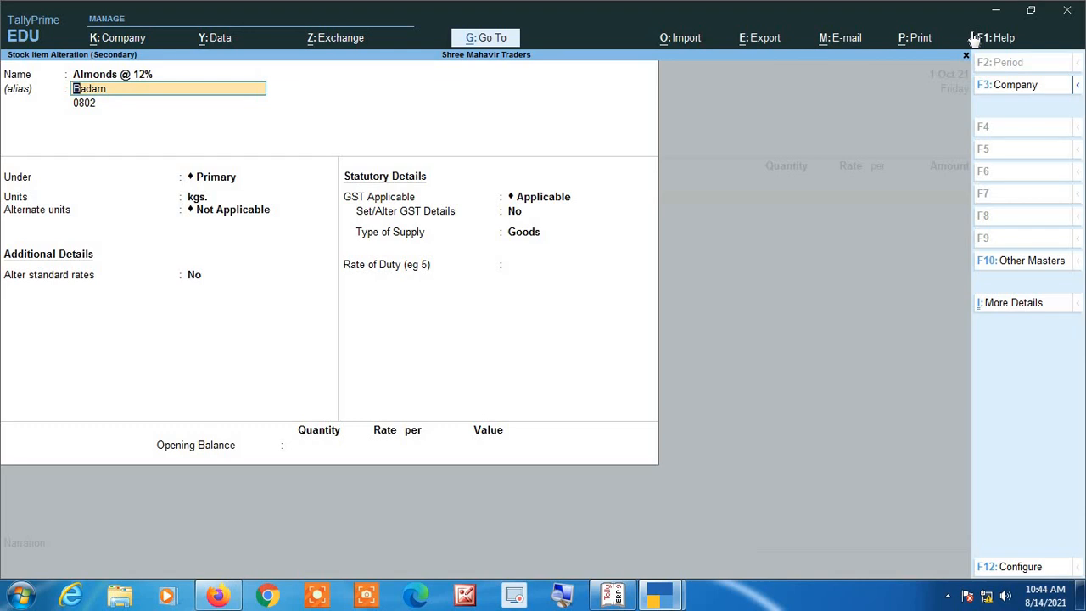
key("BackSpace")
key("Return")
key("space")
key("BackSpace")
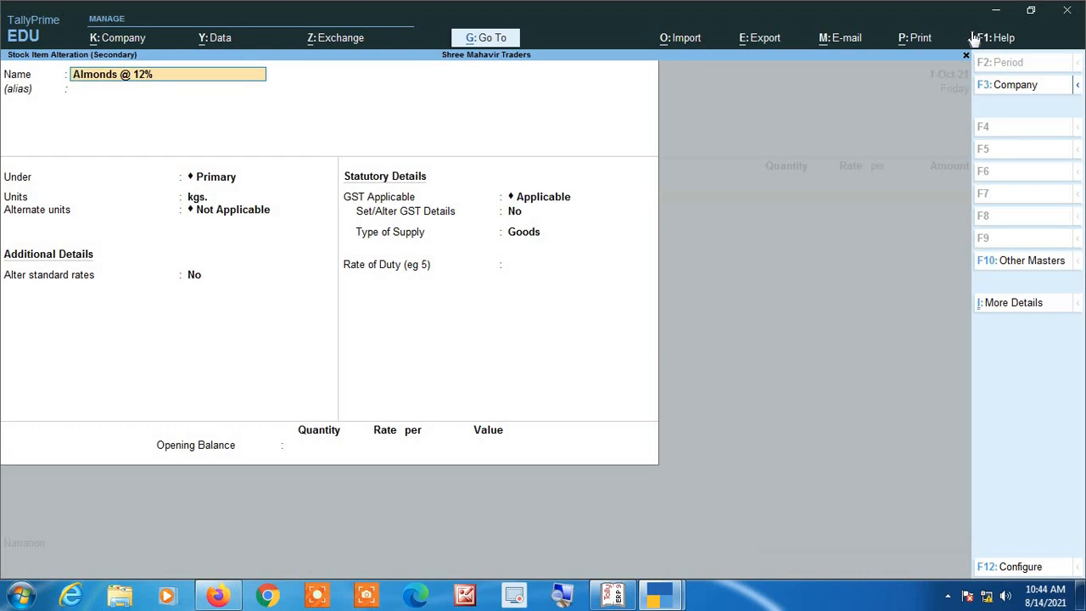
Set Provide language aliases for Name to Yes in the stock item configuration and accept it.
key("F12")
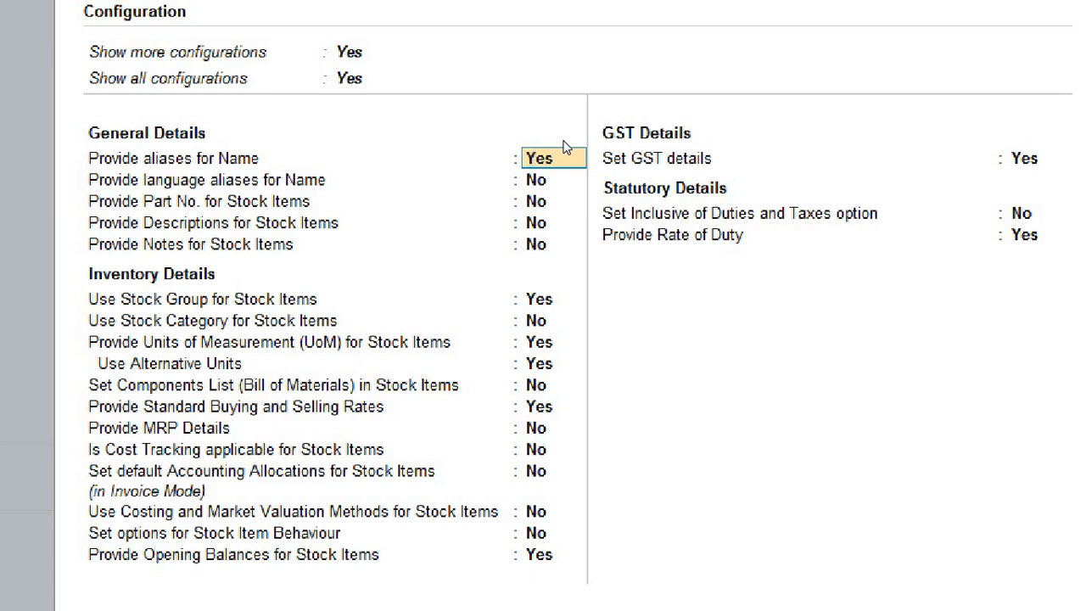
key("Return")
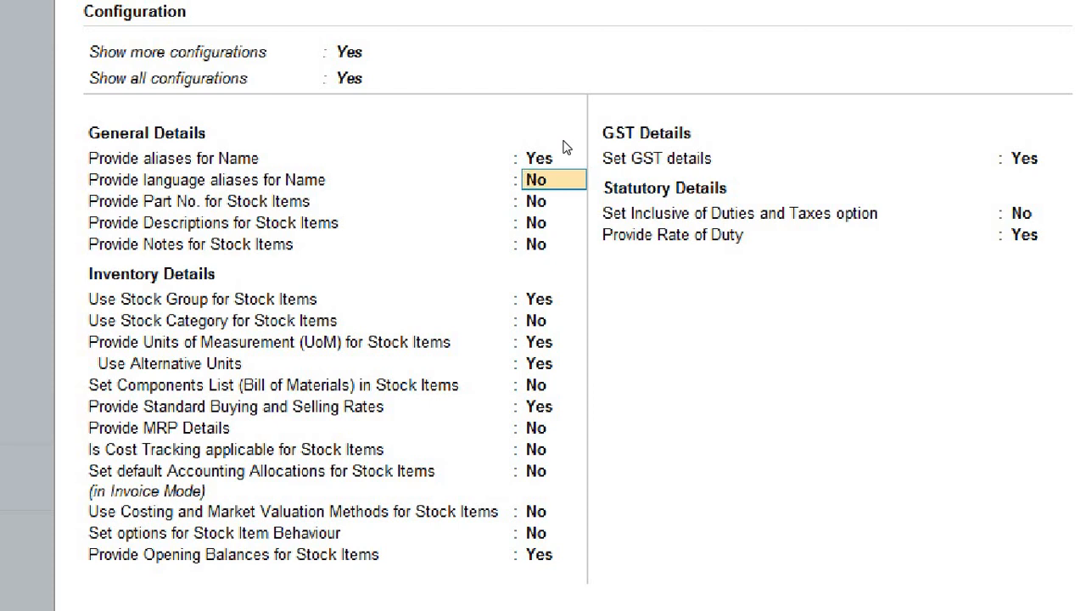
type("yes")
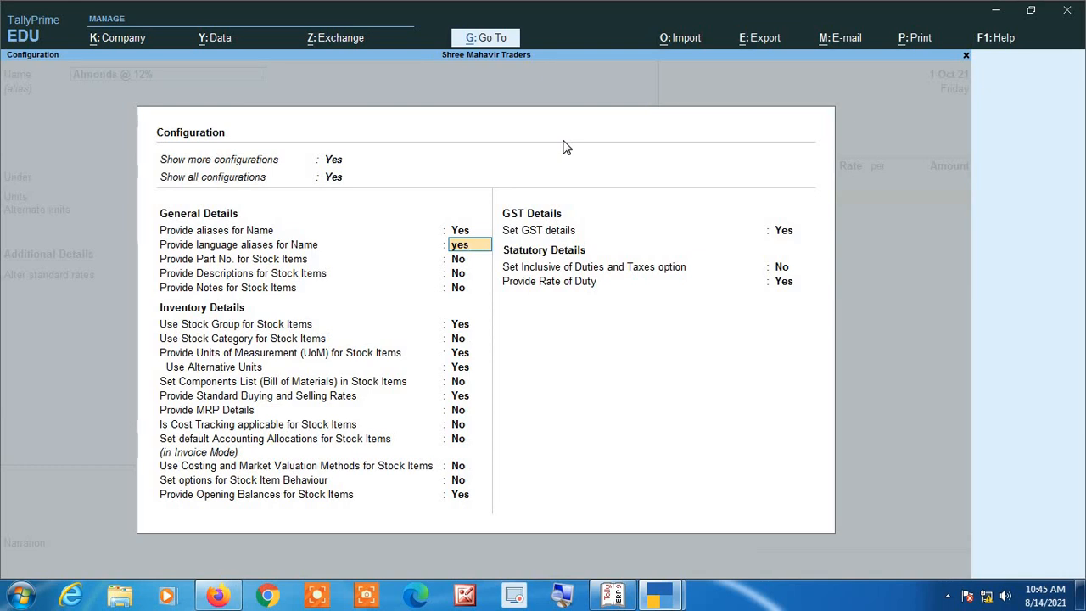
key("ctrl+a")
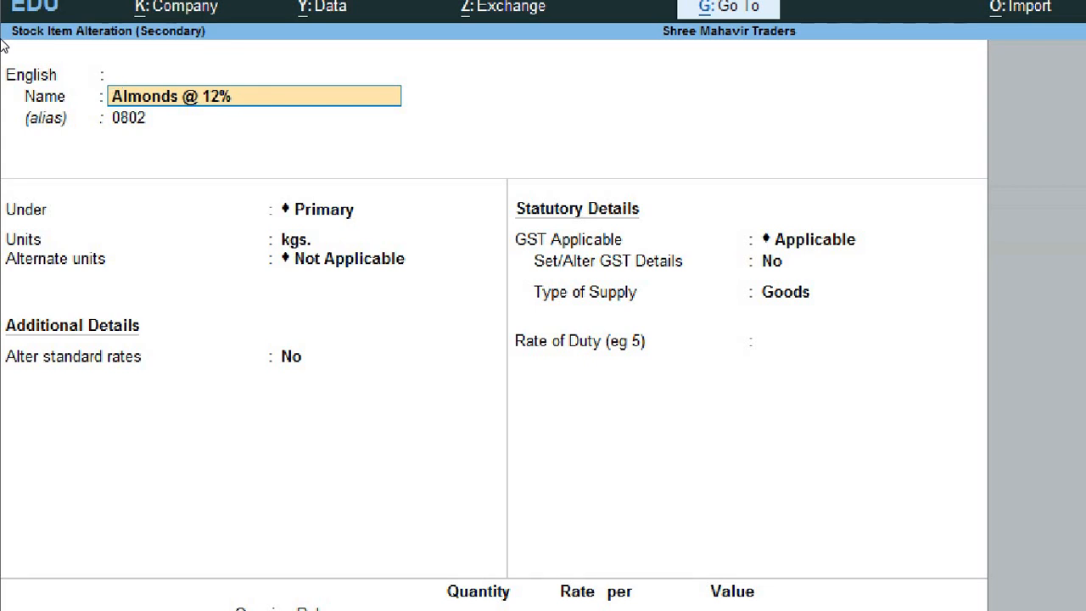
Change the language of the Almonds @ 12% names to Hindi and replace the alias 0802 with बादाम.
key("Up")
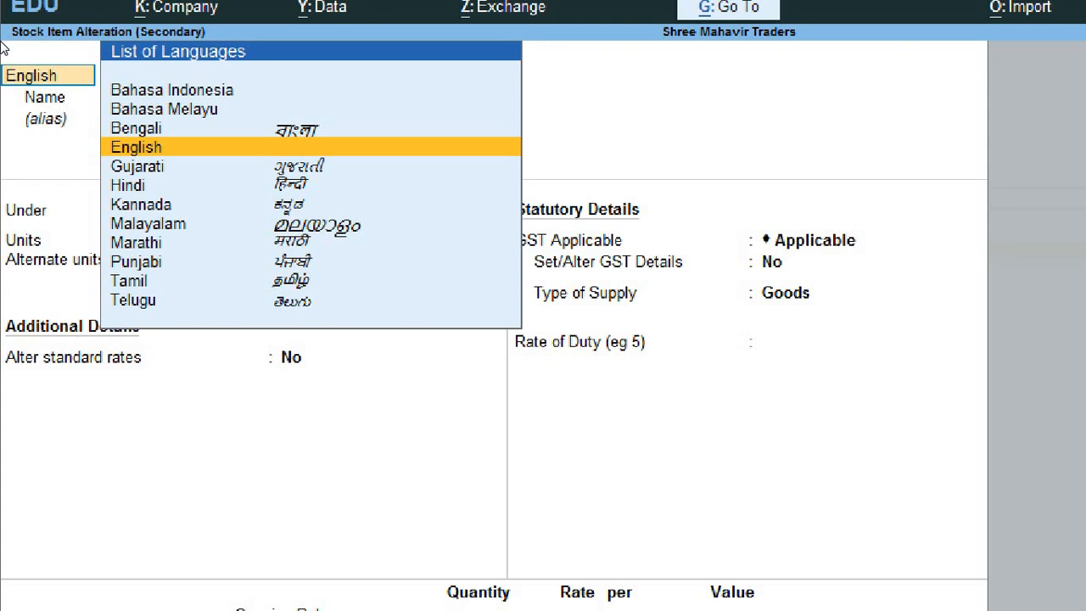
key("Down")
key("Down")
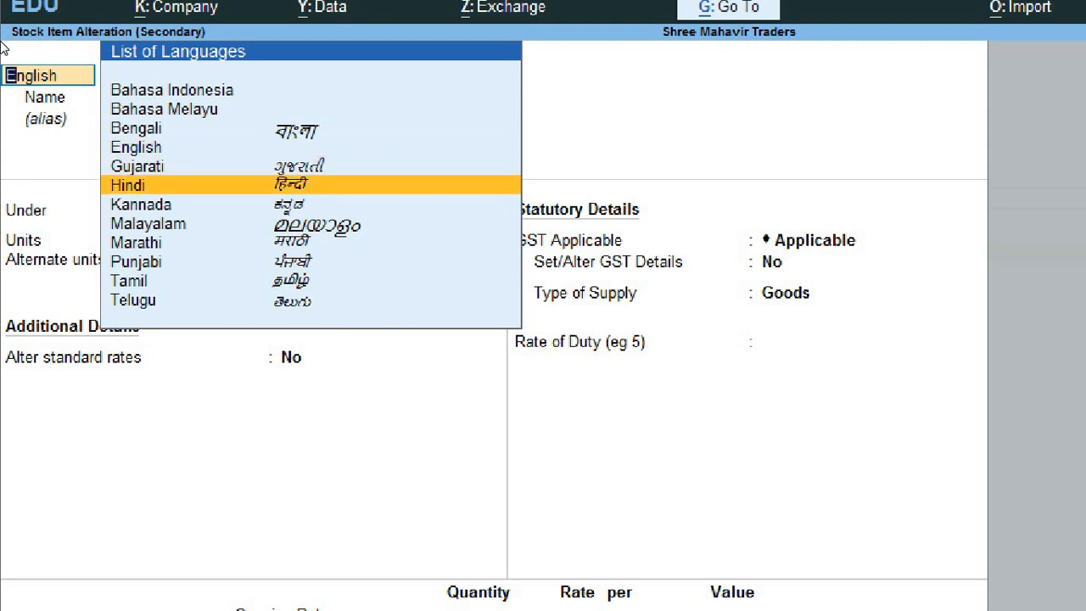
key("Return")
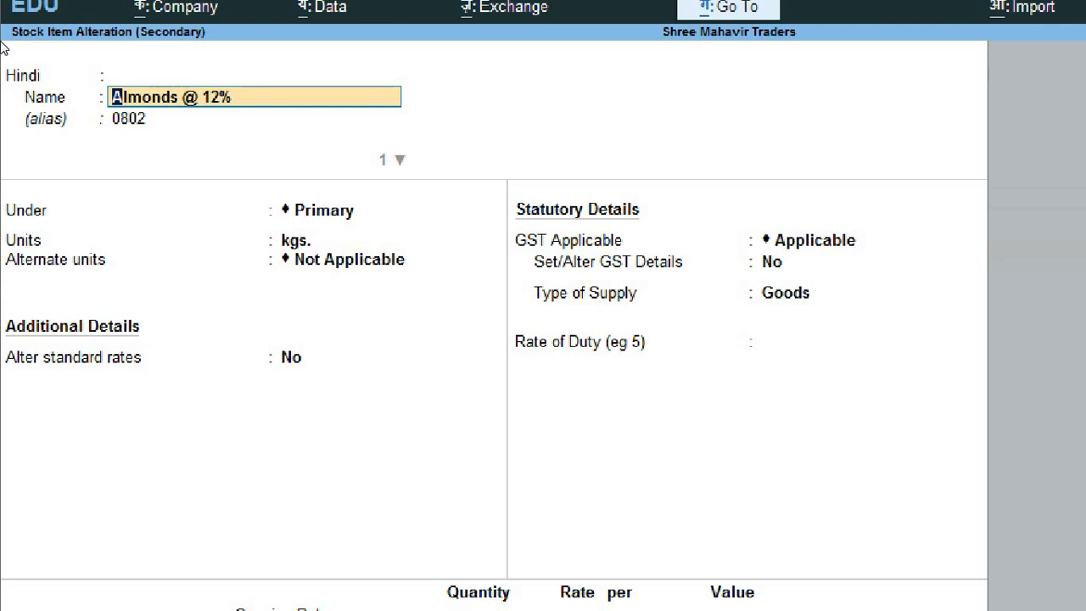
key("Return")
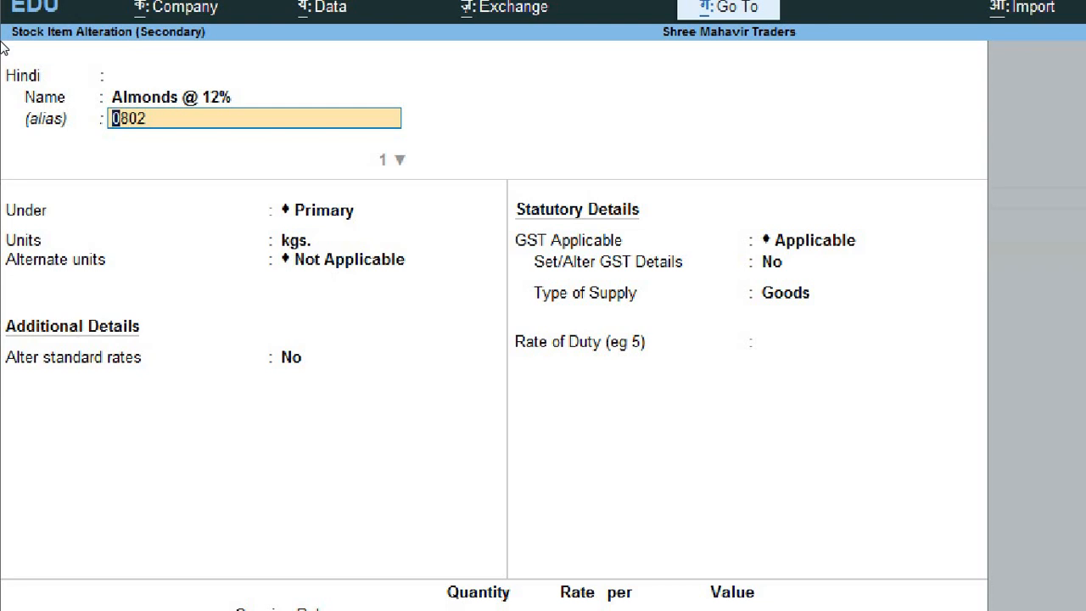
type("बादाम")
key("Return")
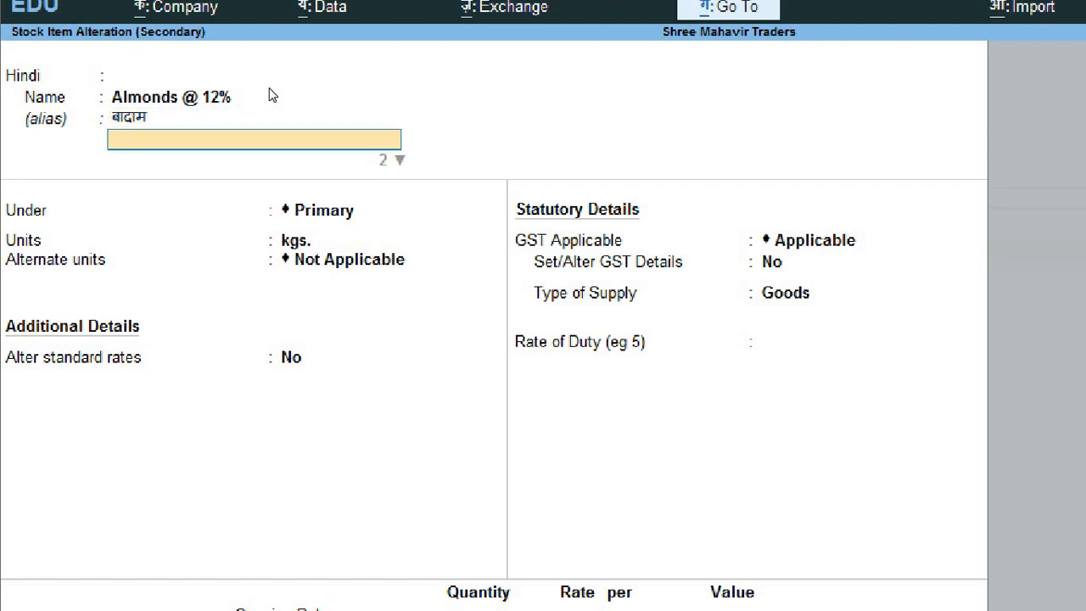
Add 1 as the second alias below बादाम and save the altered stock item.
type("बदम")
key("BackSpace")
key("BackSpace")
key("BackSpace")
key("BackSpace")
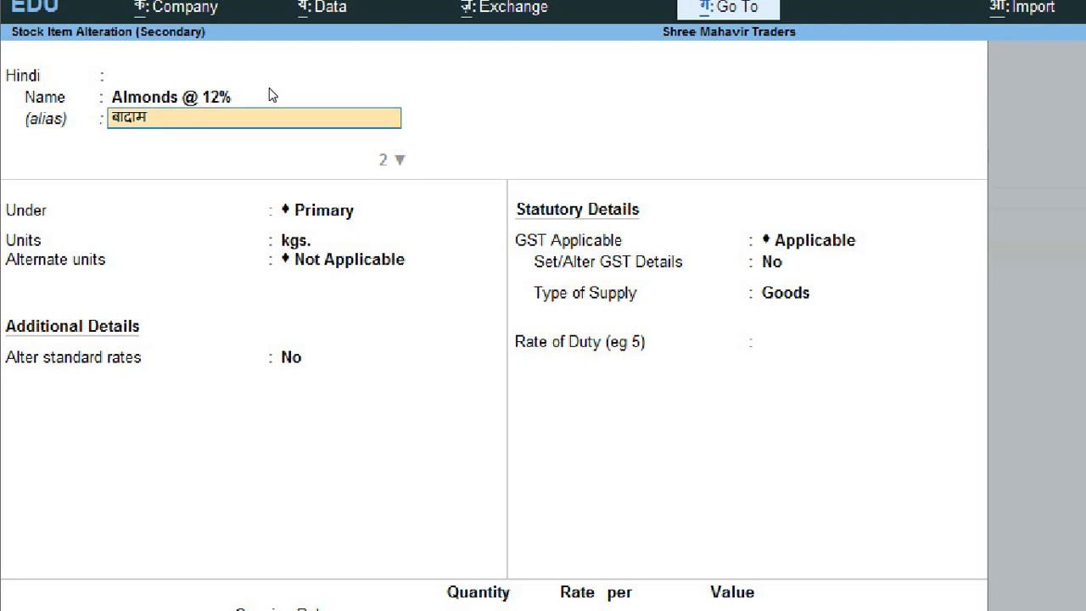
key("Return")
type("1")
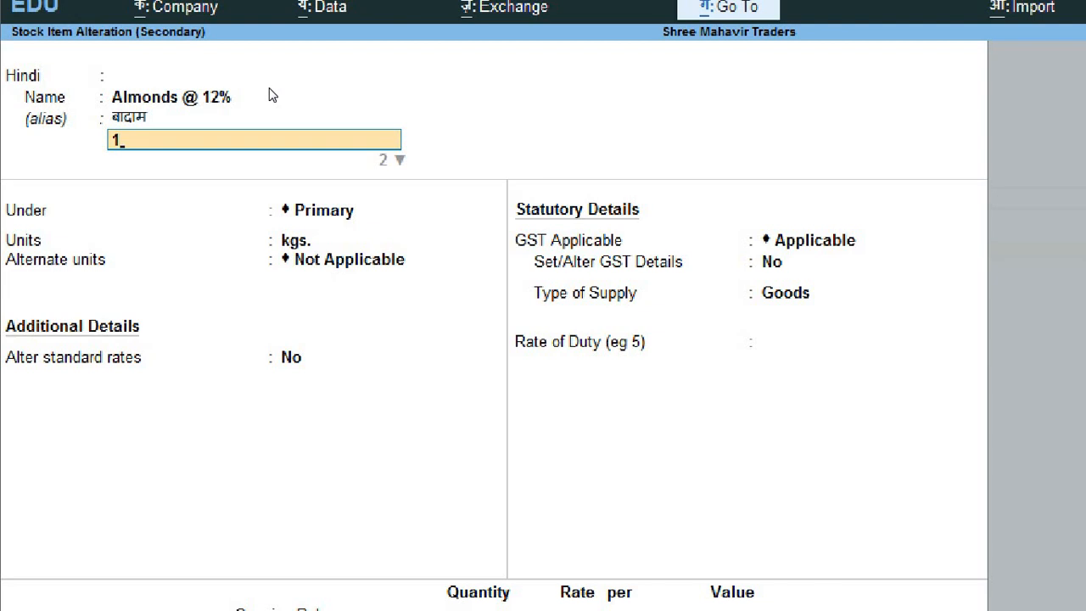
key("Return")
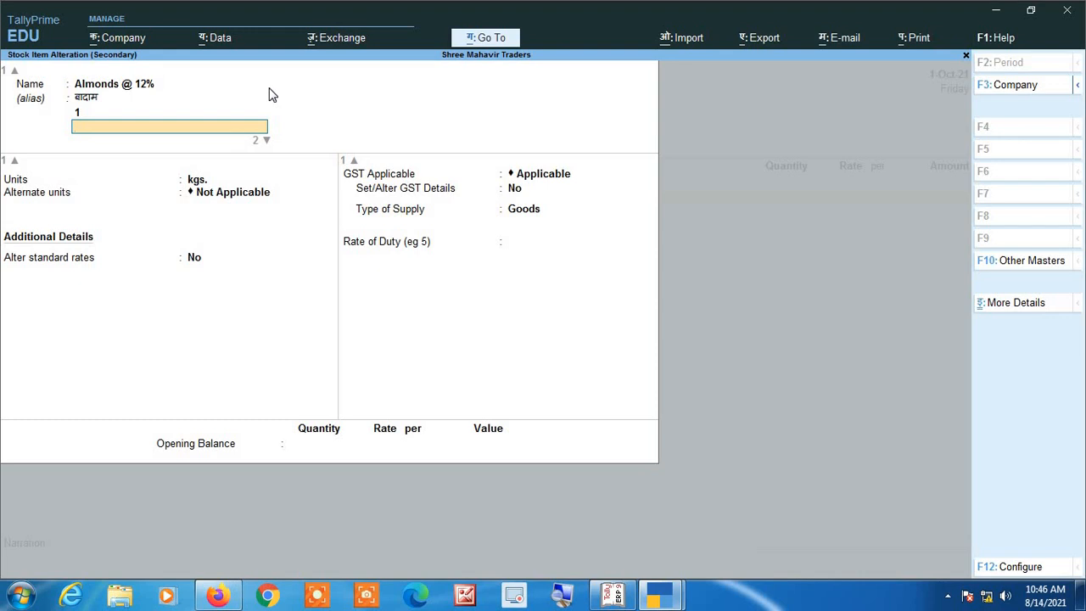
key("ctrl")
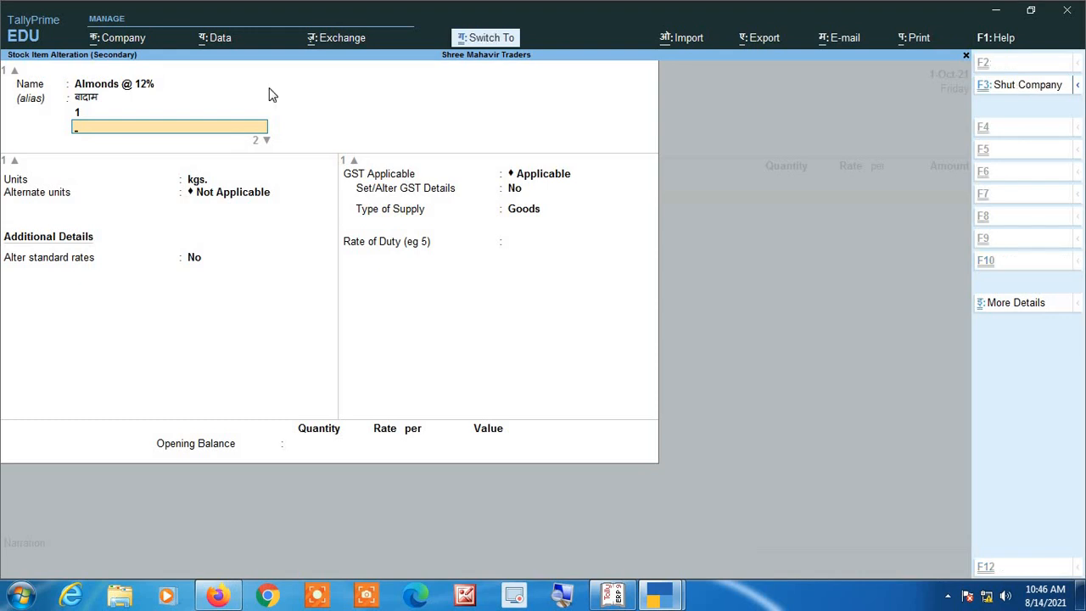
key("ctrl+a")
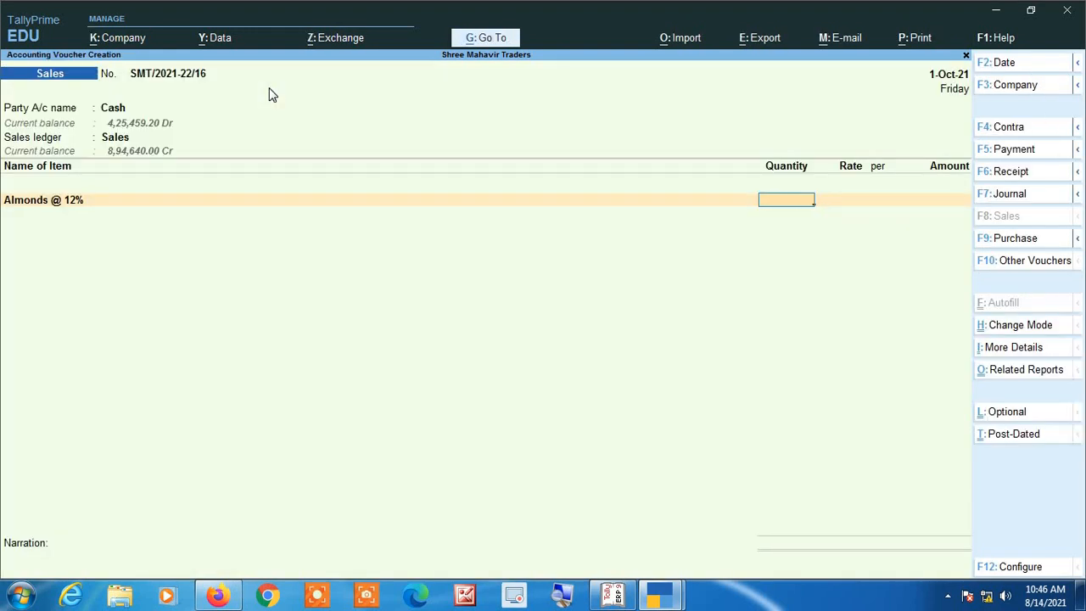
Reselect the voucher's first item by its Hindi alias बादाम.
key("BackSpace")
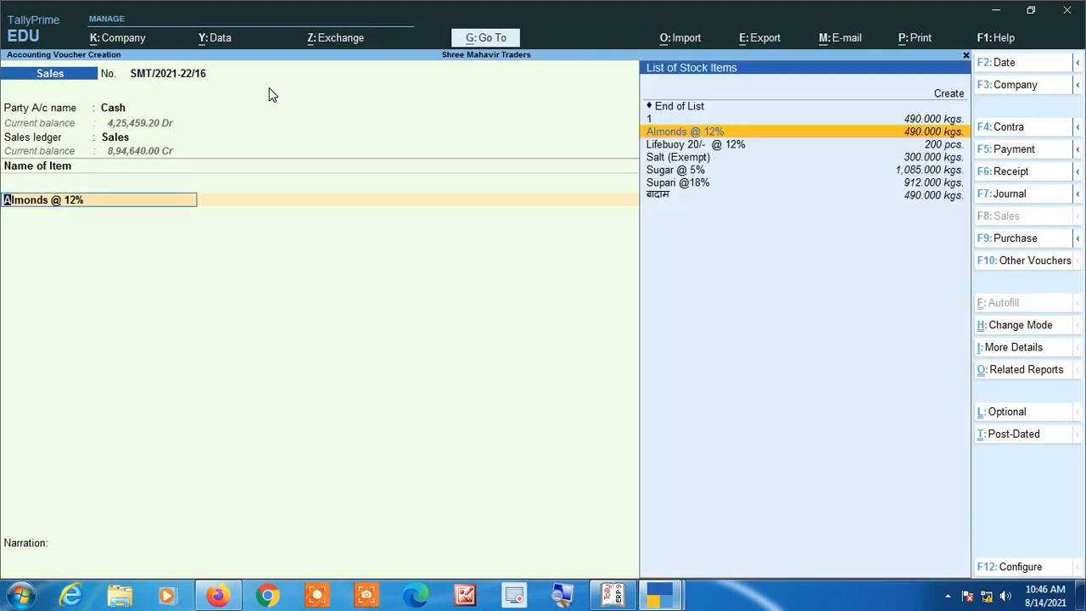
key("Return")
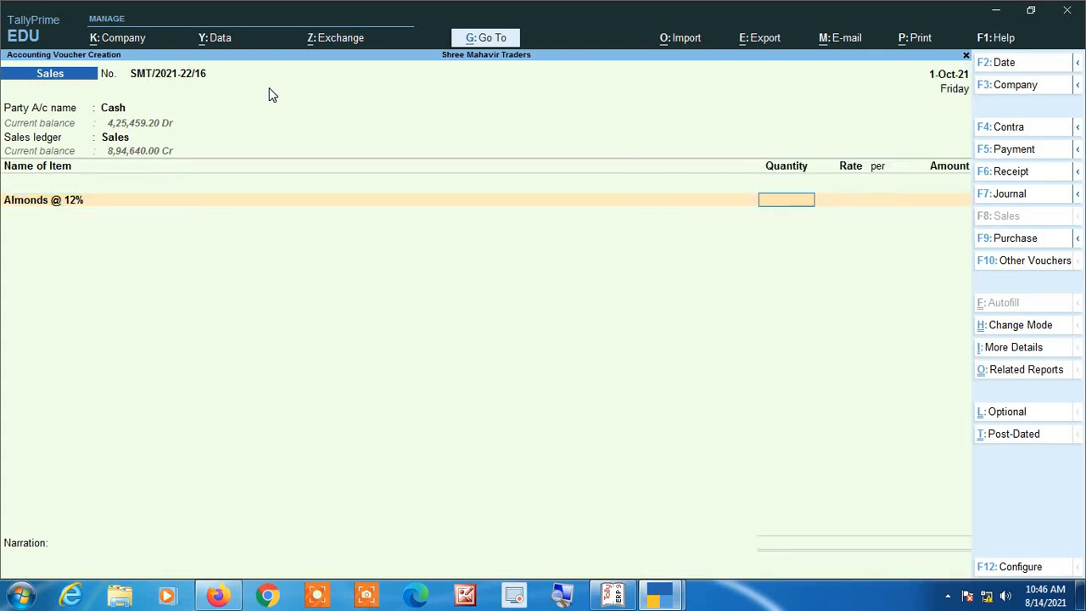
key("BackSpace")
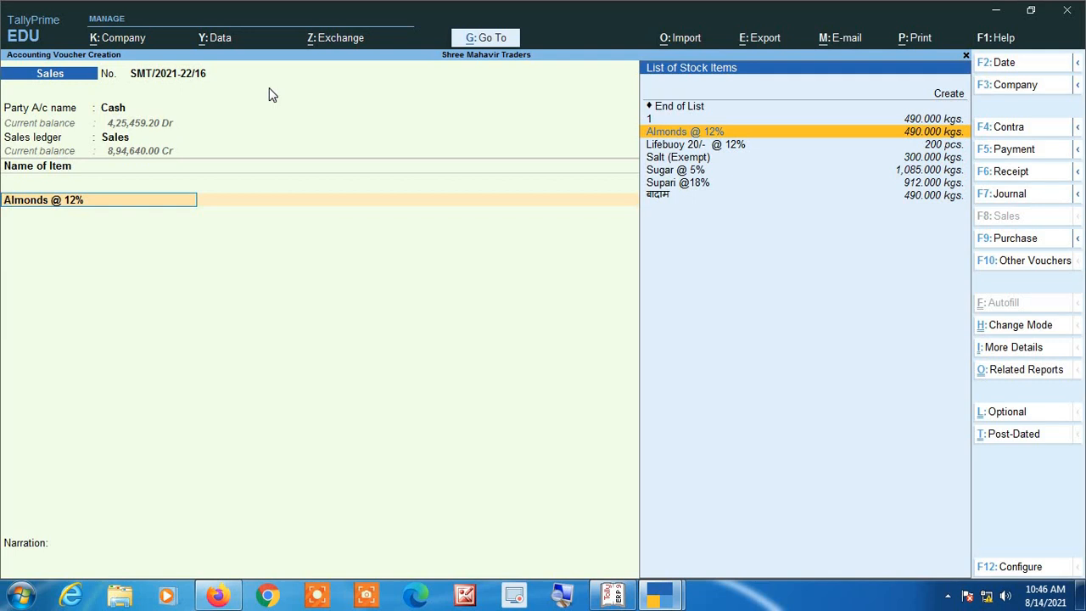
key("Down")
key("Down")
key("Down")
key("Down")
key("Down")
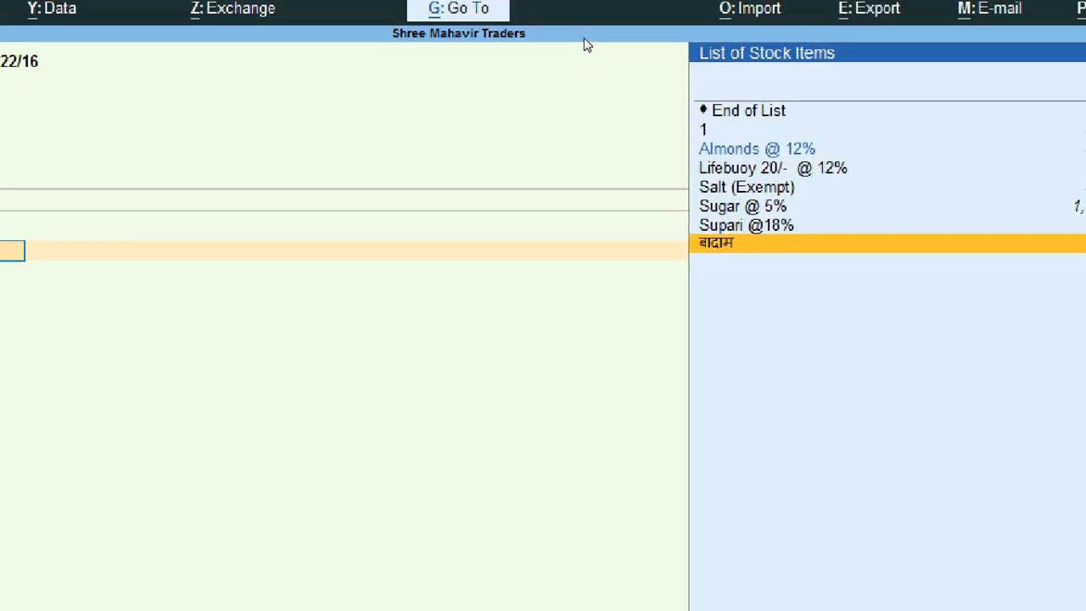
key("Return")
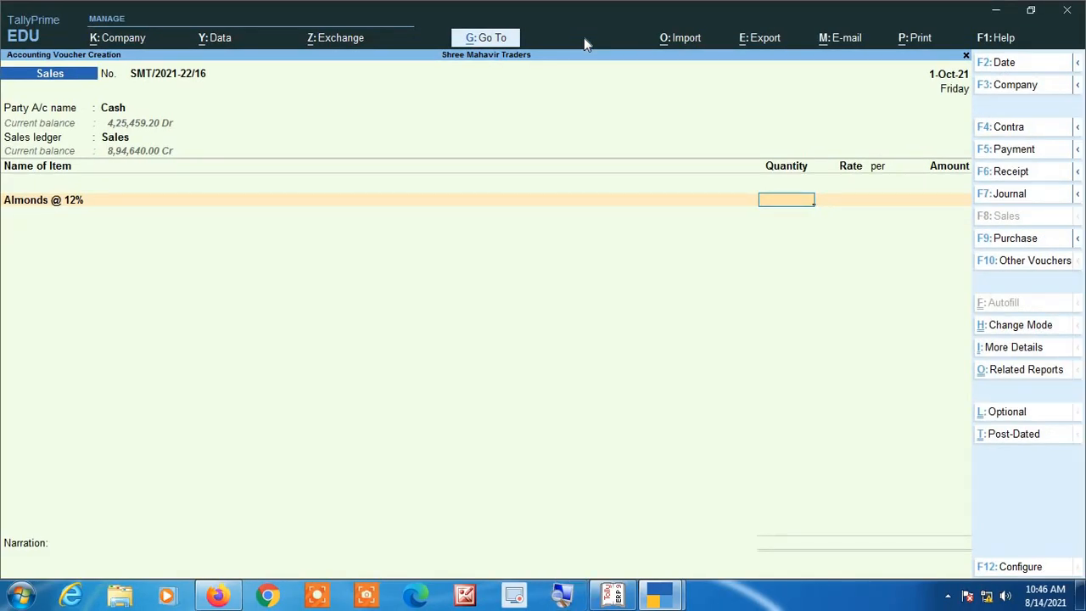
Pick the alias बादाम again for the first item line and enter a quantity of 200 kgs, accepting the default rate.
key("BackSpace")
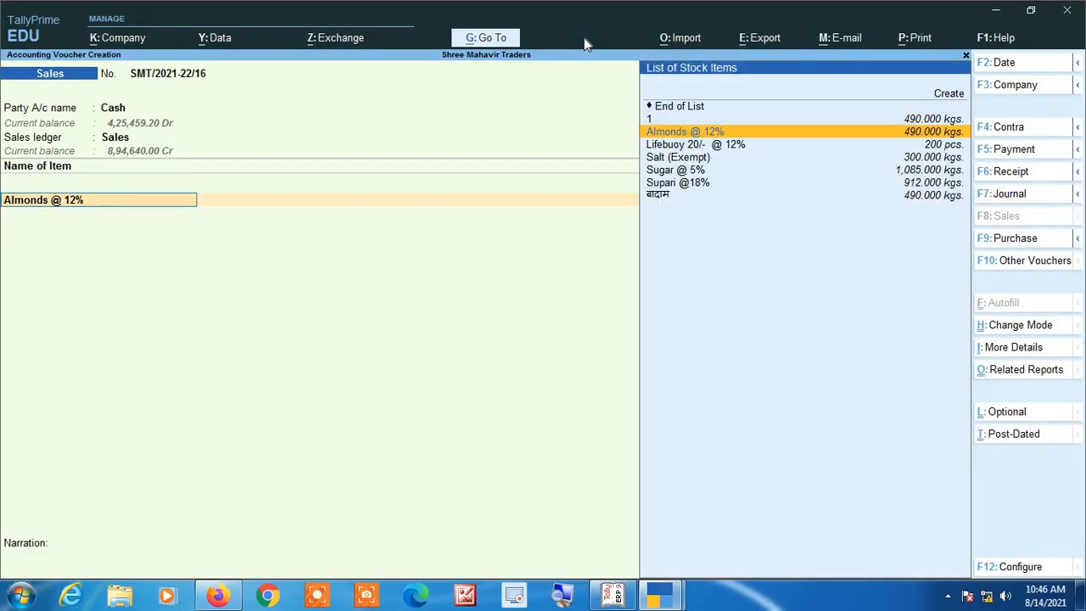
key("Down")
key("Down")
key("Down")
key("Down")
key("Down")
key("Return")
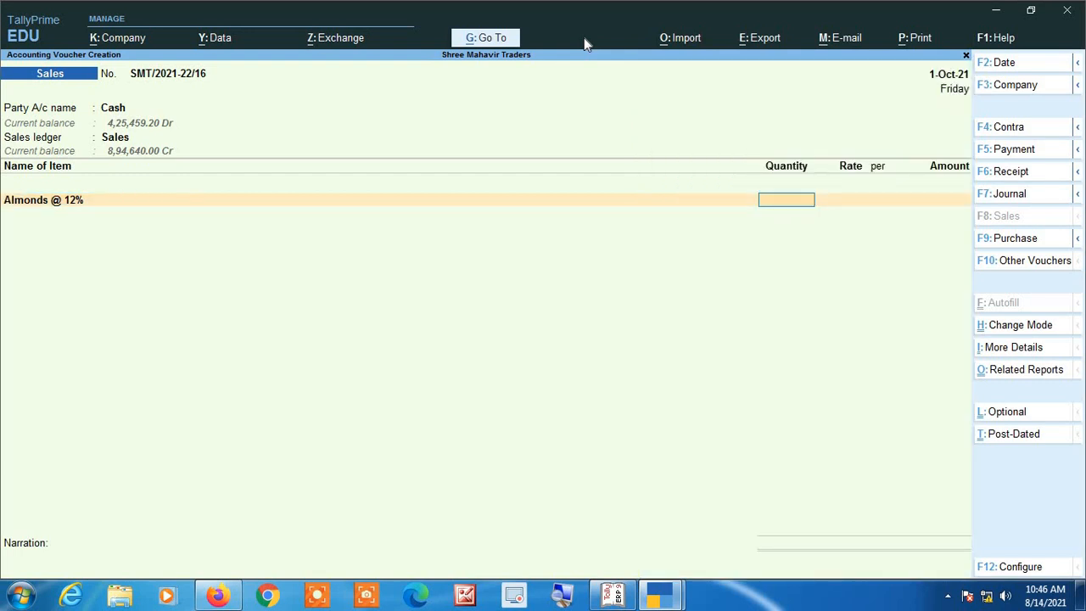
type("200")
key("Return")
key("Return")
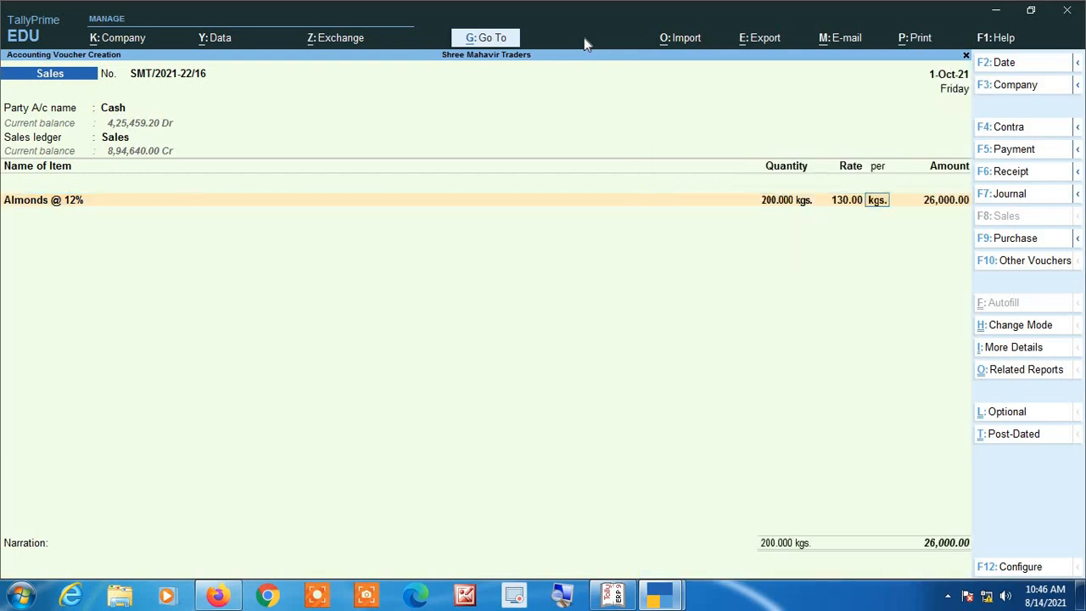
key("Return")
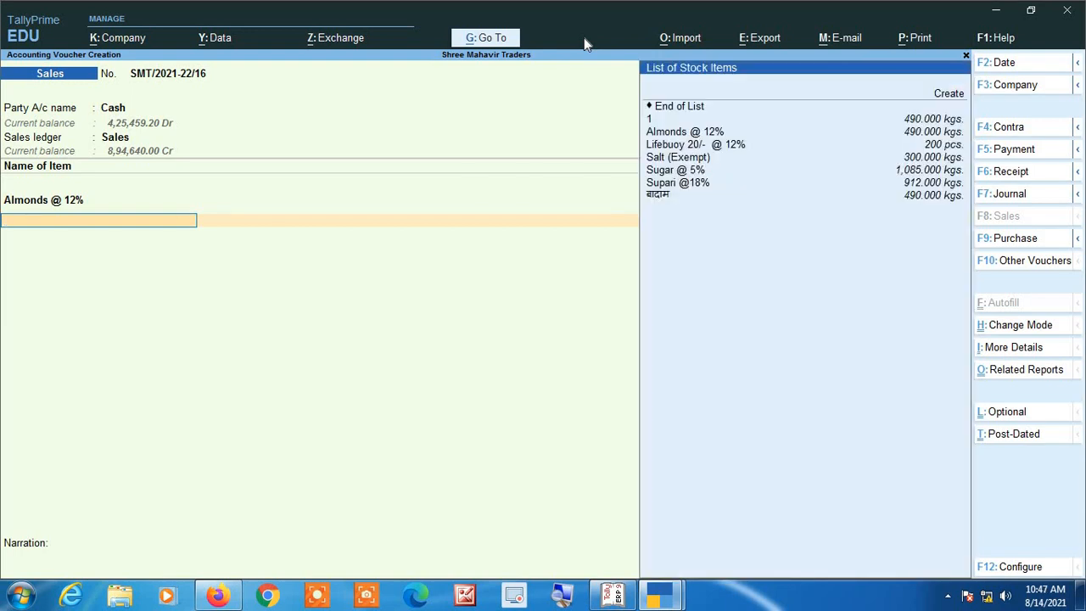
Select Sugar @ 5% as the second item of the sales voucher.
key("Down")
key("Down")
key("Down")
key("Down")
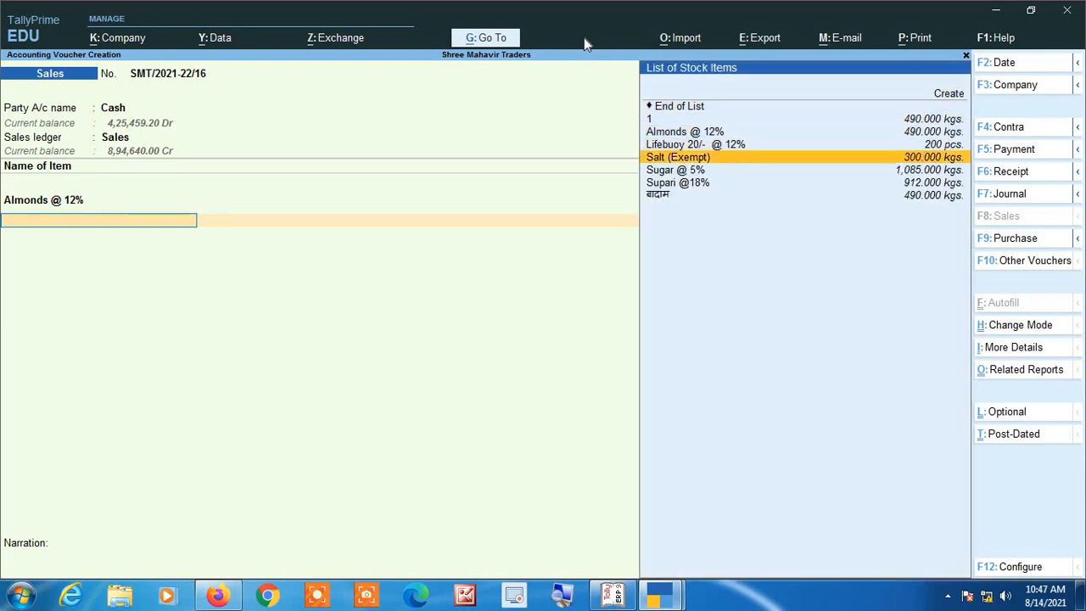
key("Return")
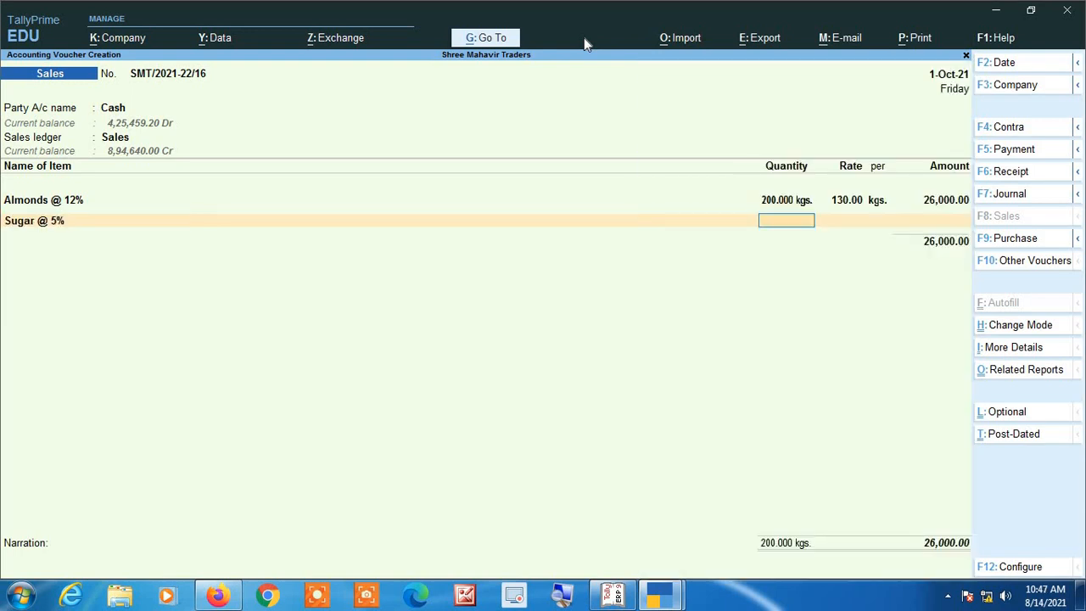
Open the Sugar @ 5% stock item for alteration from the second voucher line and enter 2 as its alias.
key("BackSpace")
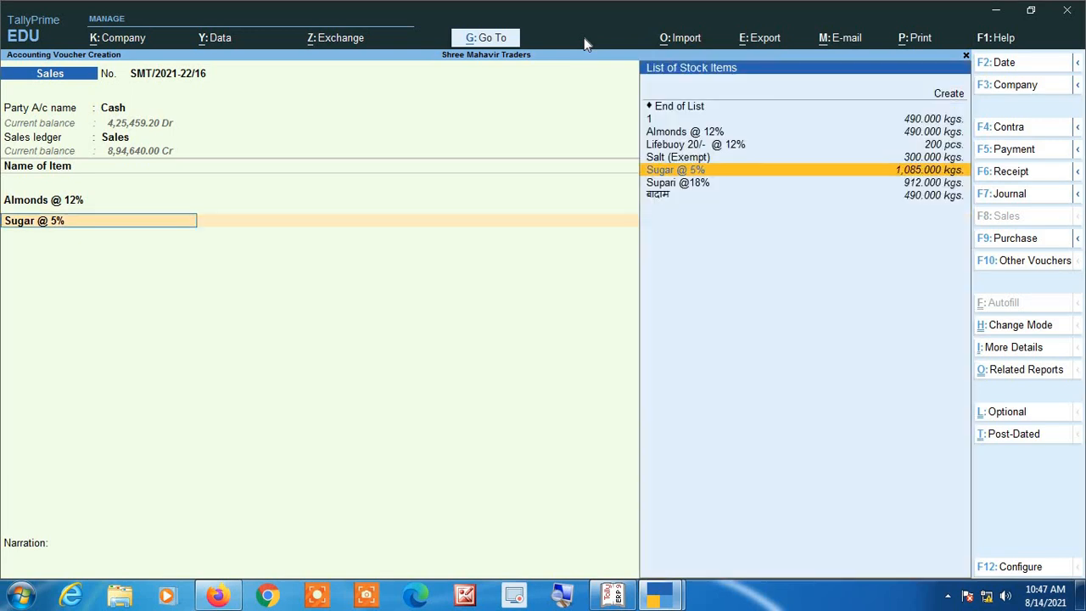
key("ctrl+Return")
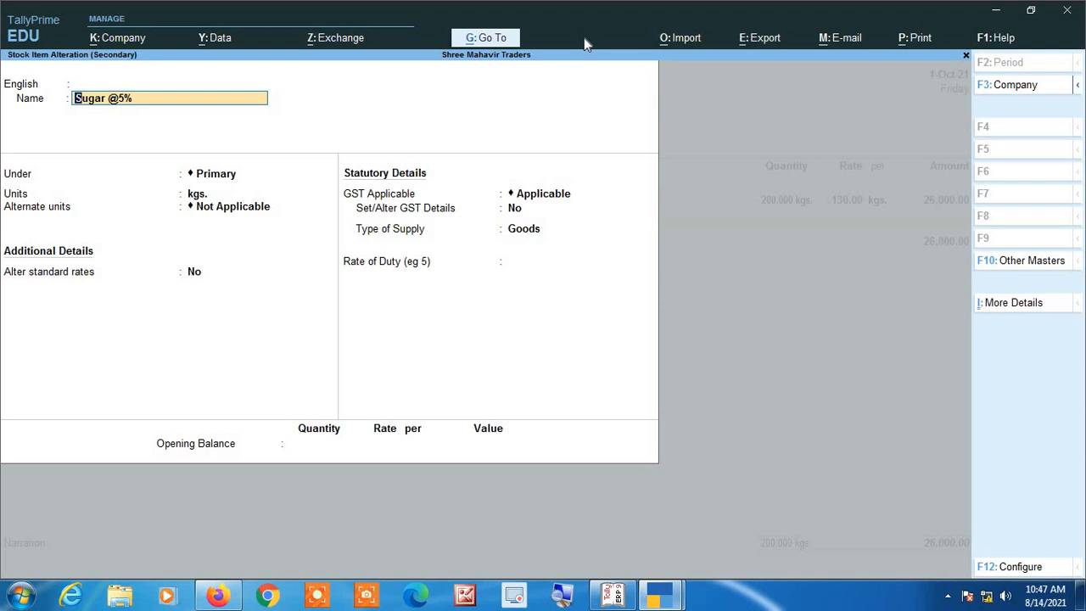
key("Return")
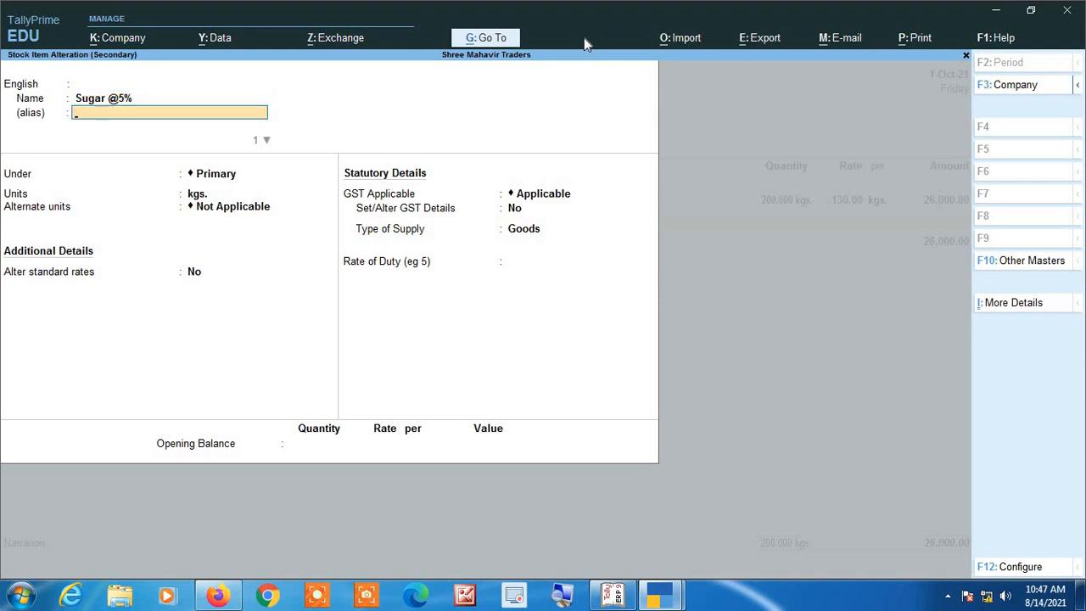
type("2")
key("Return")
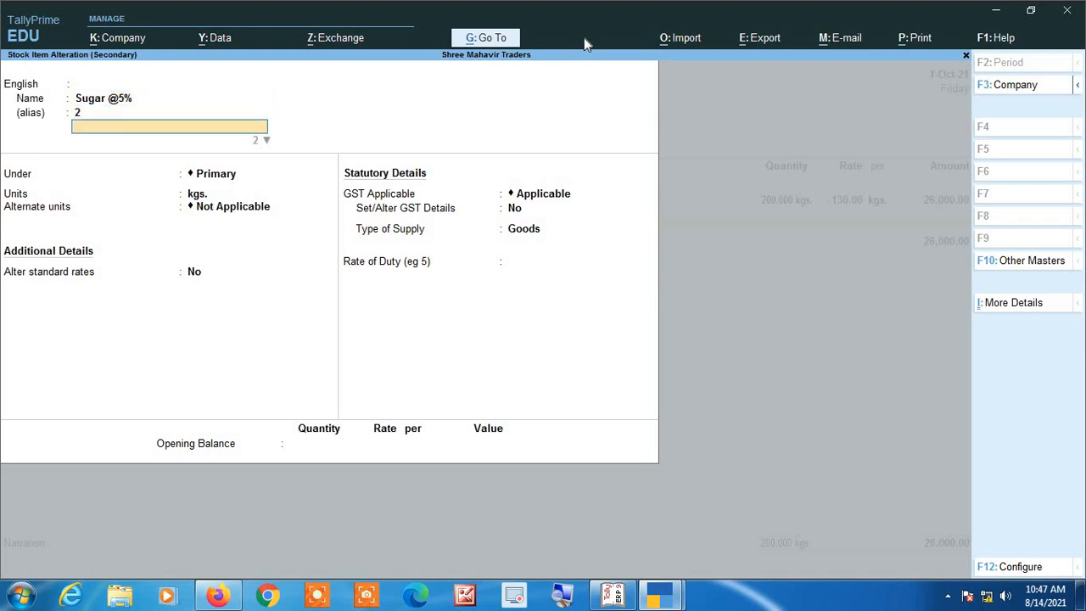
Switch the stock item's language to Hindi and replace its alias with शक्कर.
key("Up")
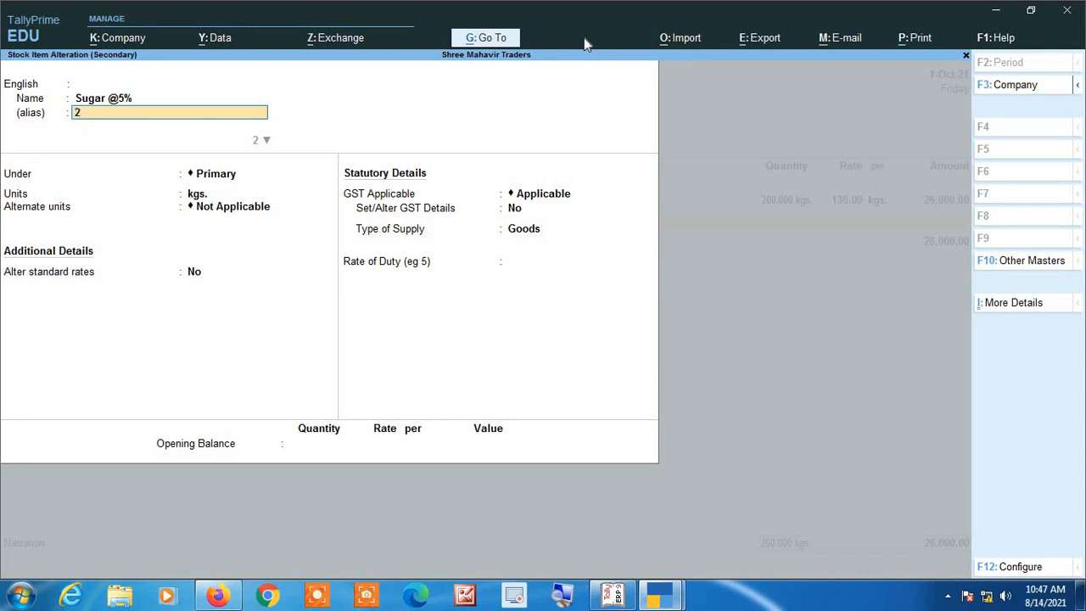
key("Up")
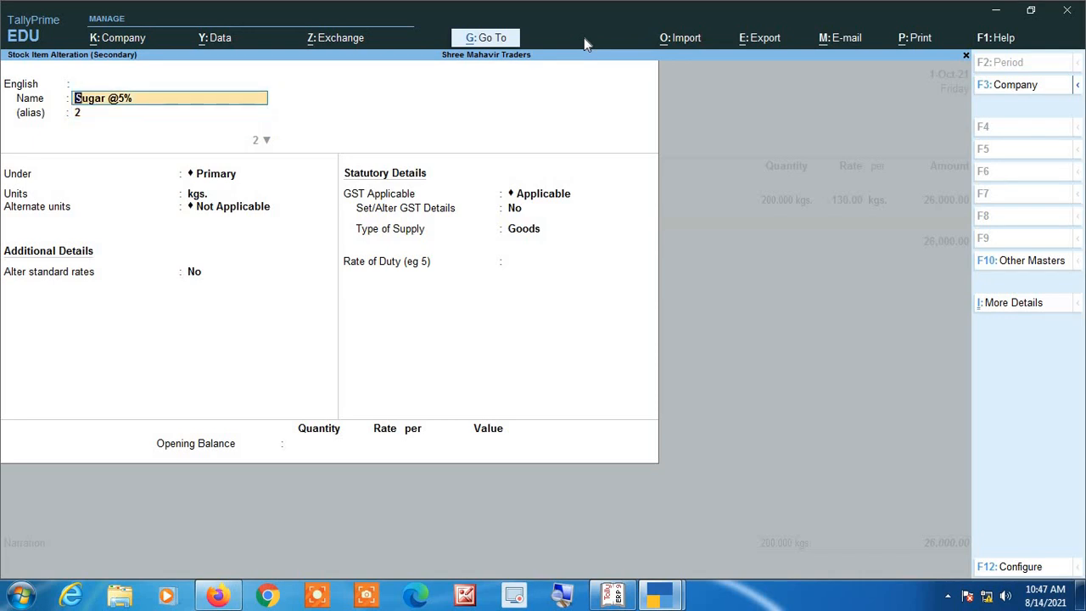
key("Up")
key("Down")
key("Down")
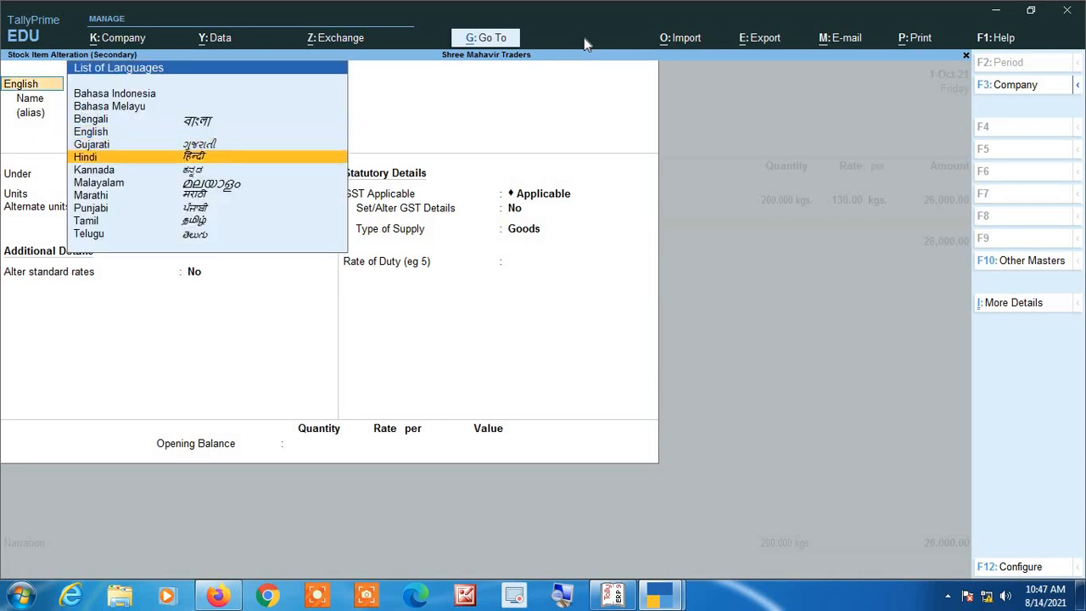
key("Return")
key("Return")
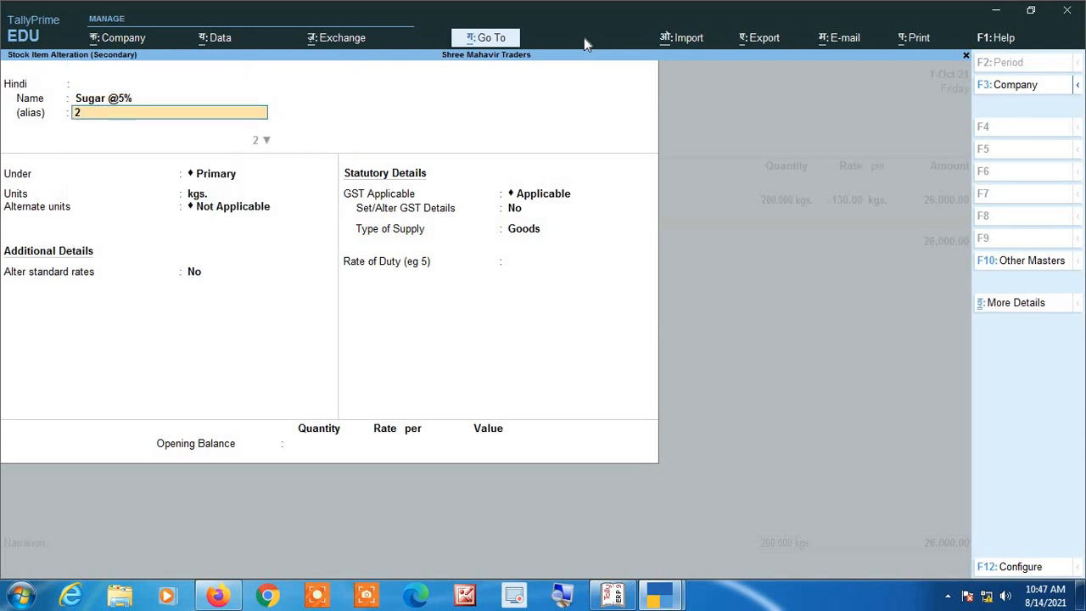
type("शक्कर")
key("Return")
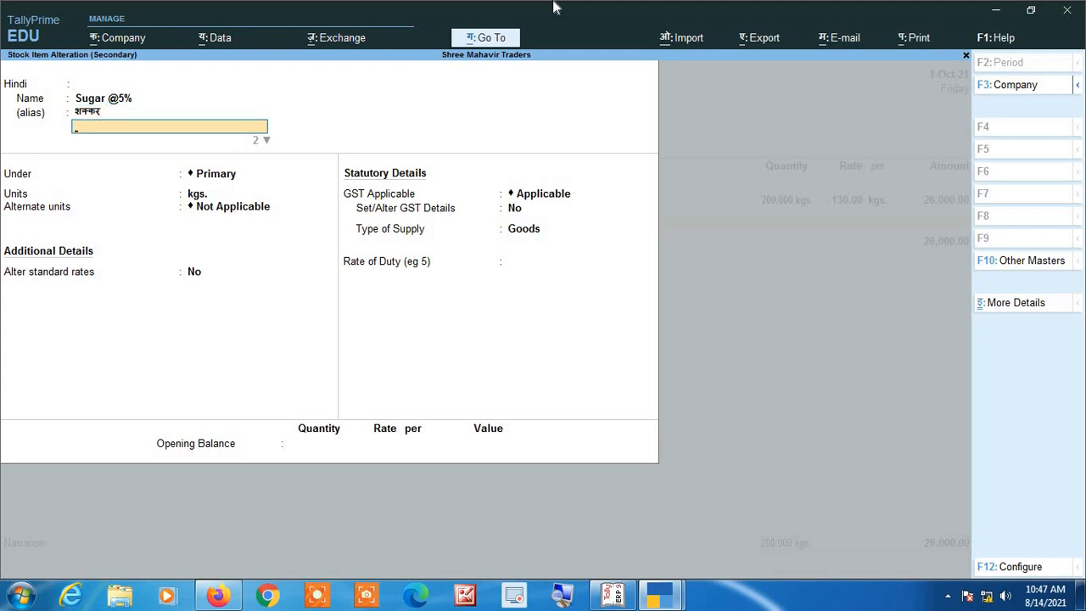
Add 2 as the second alias below शक्कर and save the altered stock item.
type("2")
key("Return")
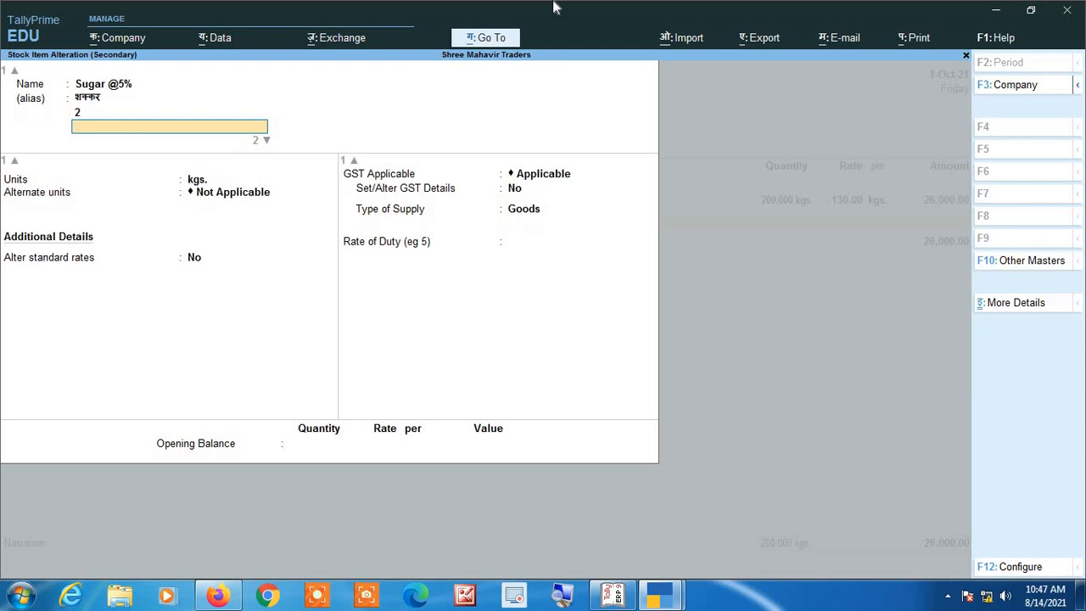
key("ctrl")
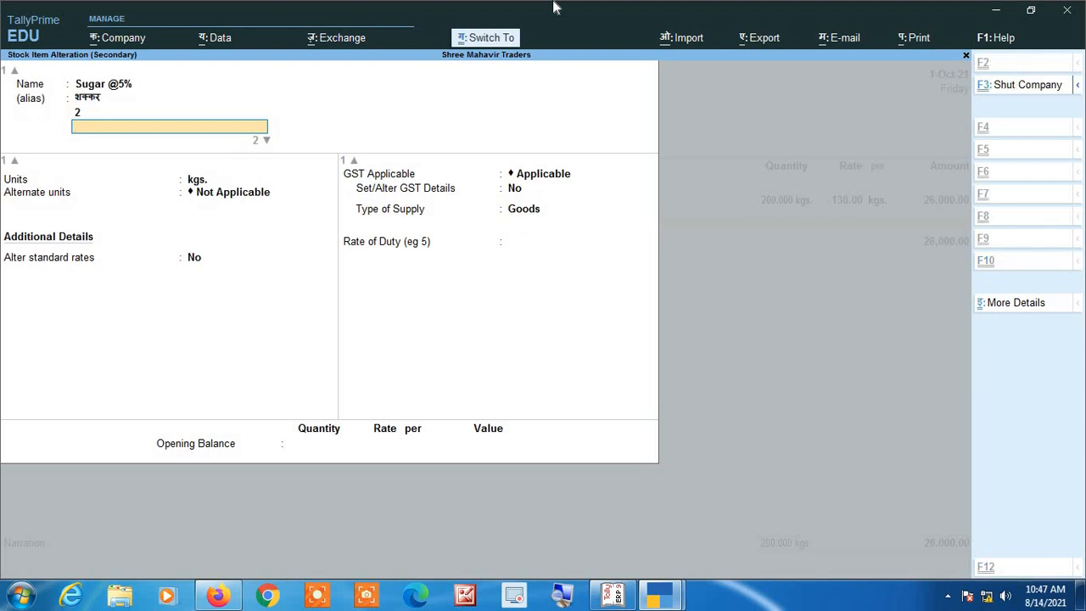
key("ctrl+a")
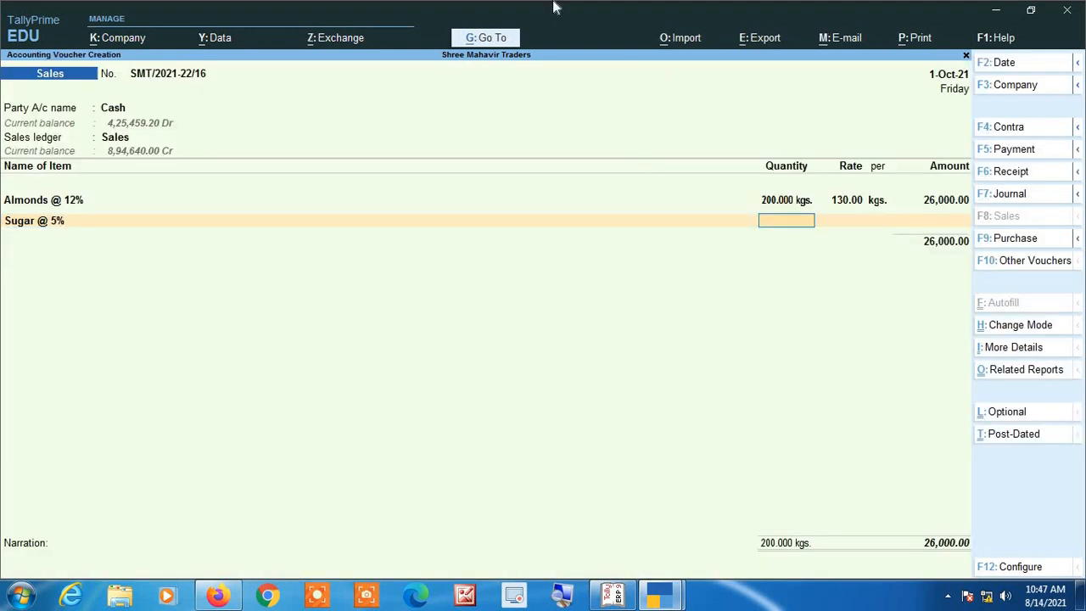
Return to the second item line and highlight the alias शक्कर in the stock item list.
key("BackSpace")
key("Down")
key("Down")
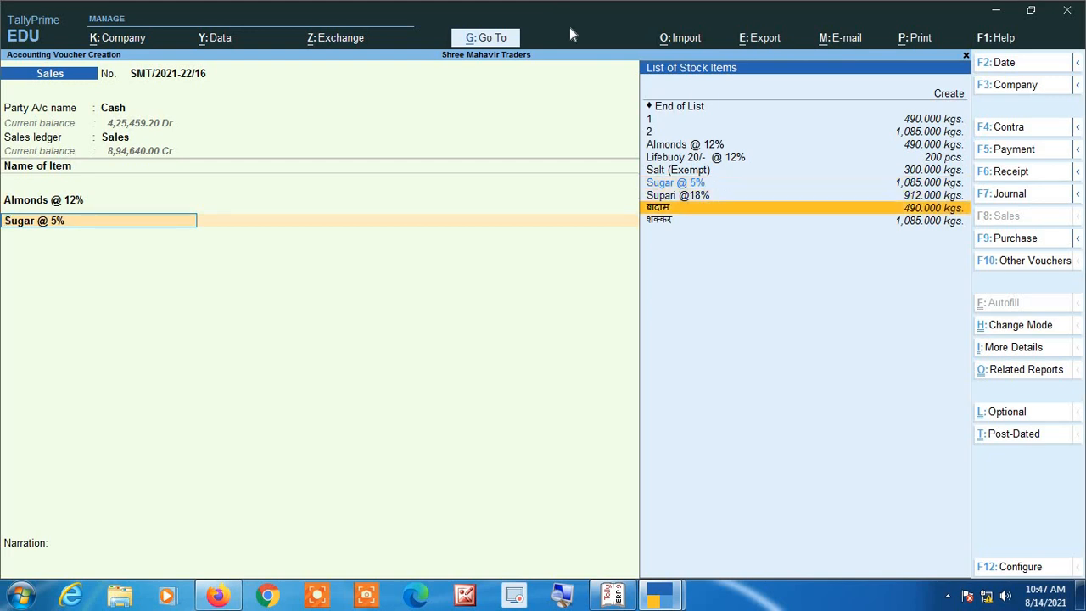
key("Down")
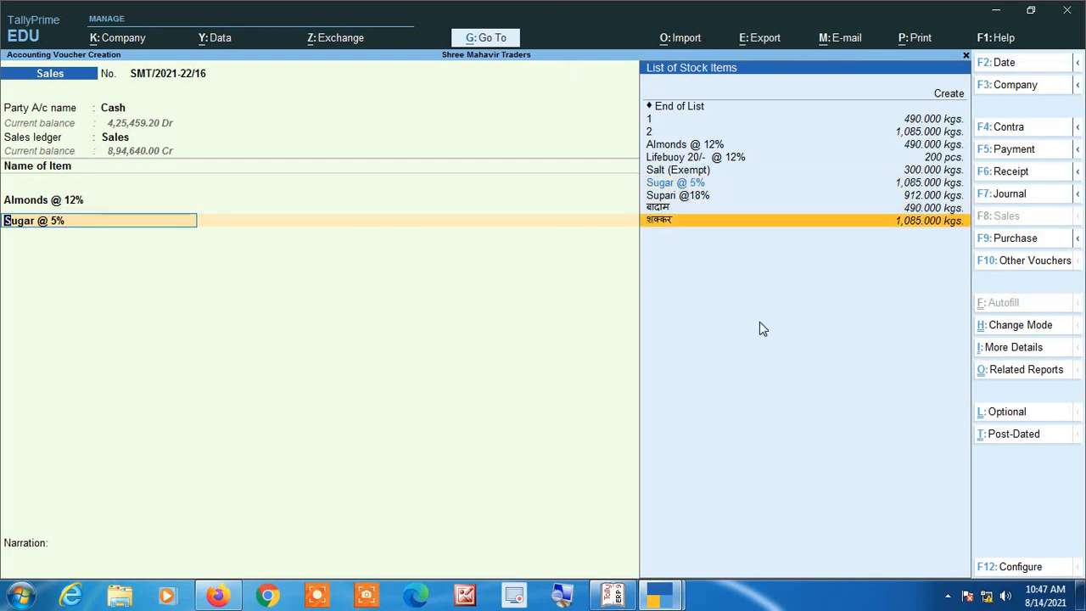
left_click(563, 596)
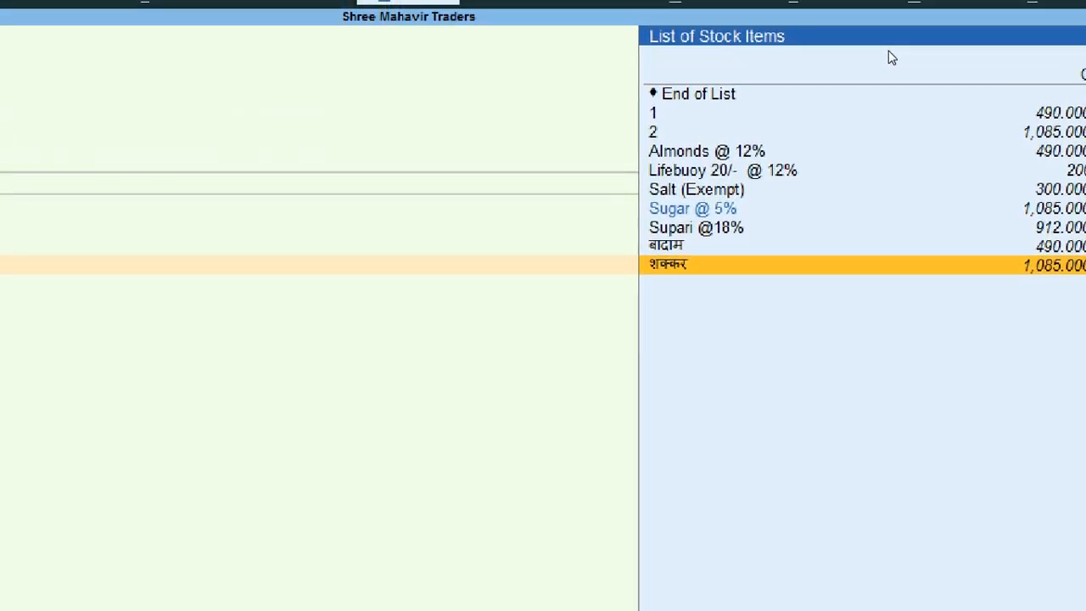
Compare the Sugar @ 5% entry with its Hindi alias शक्कर in the stock item list.
key("Up")
key("Up")
key("Up")
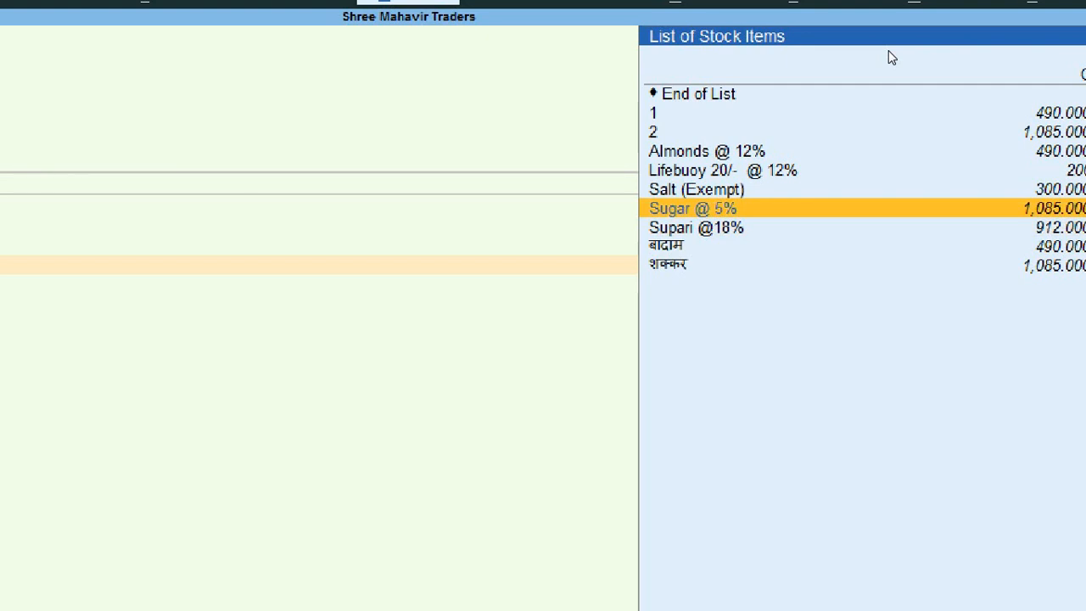
key("Down")
key("Down")
key("Down")
key("Up")
key("Up")
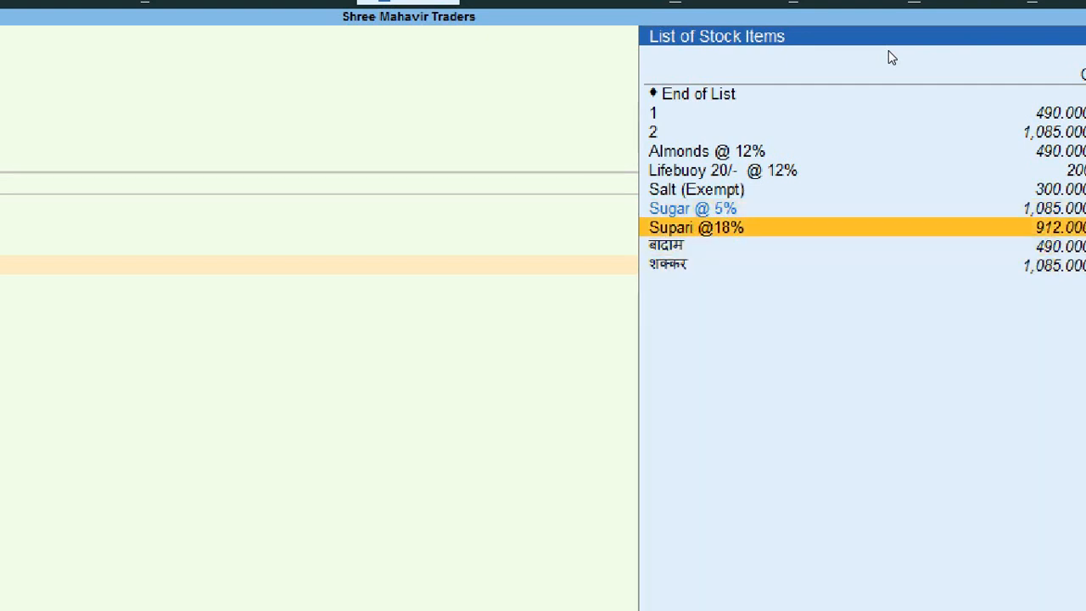
key("Up")
key("Down")
key("Down")
key("Down")
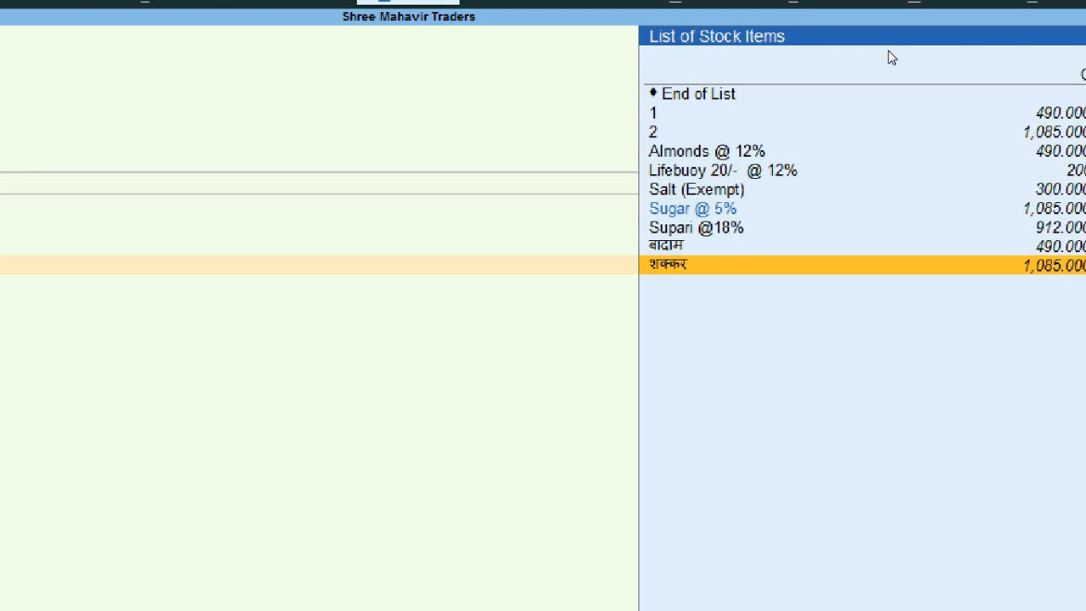
Pick शक्कर for the second item line and enter a quantity of 300 kgs, accepting the default rate.
key("Return")
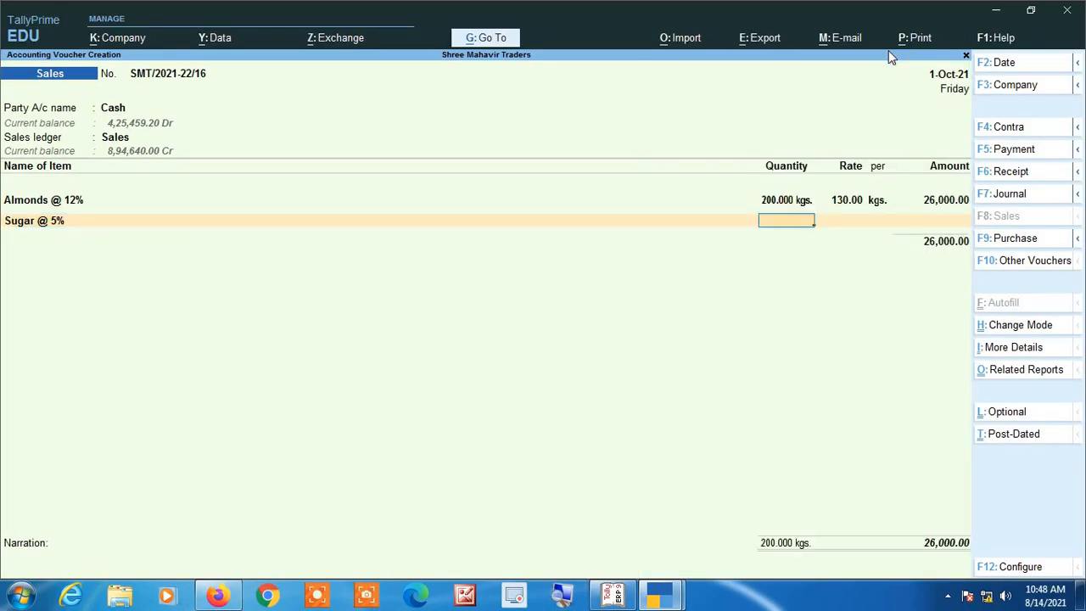
type("5")
key("BackSpace")
type("300")
key("Return")
key("Return")
key("Return")
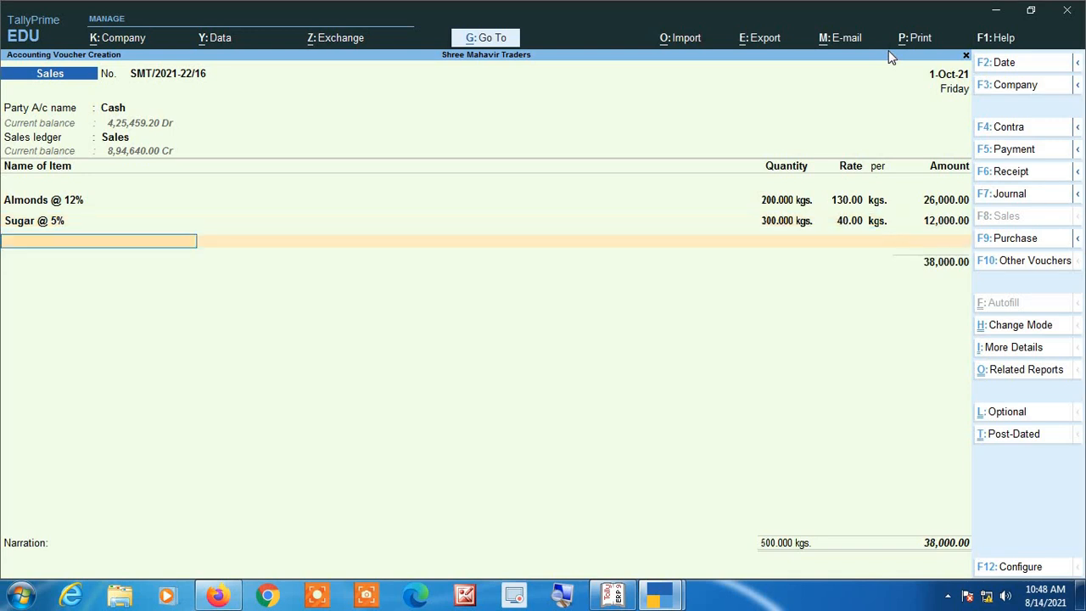
End the item list and add the Cgst and Sgst ledgers to the voucher with their calculated amounts.
key("Return")
type("Cg")
key("Return")
key("Return")
type("S")
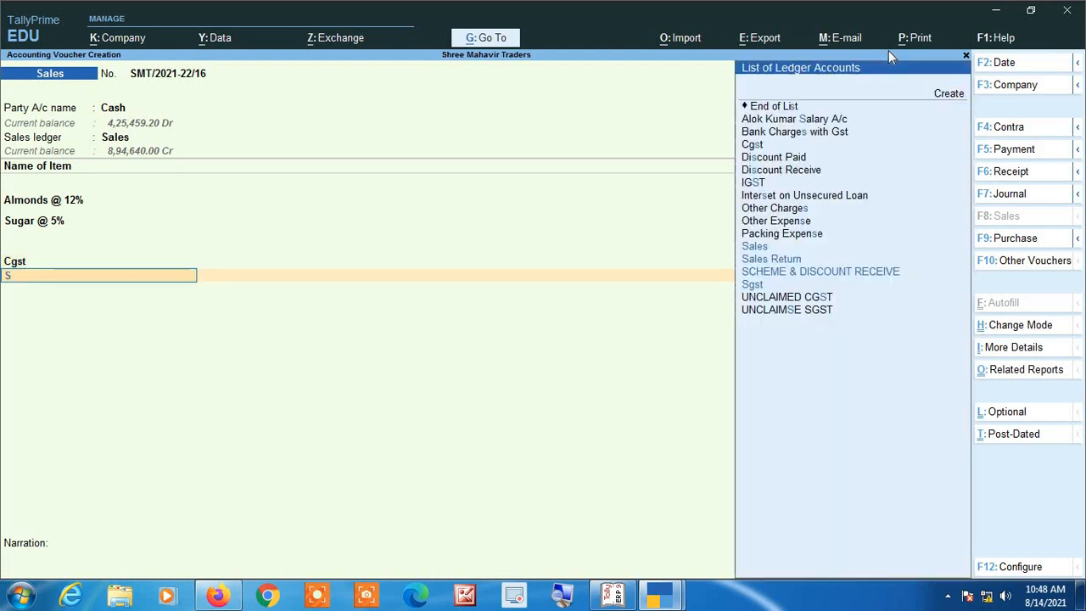
type("g")
key("Return")
key("Return")
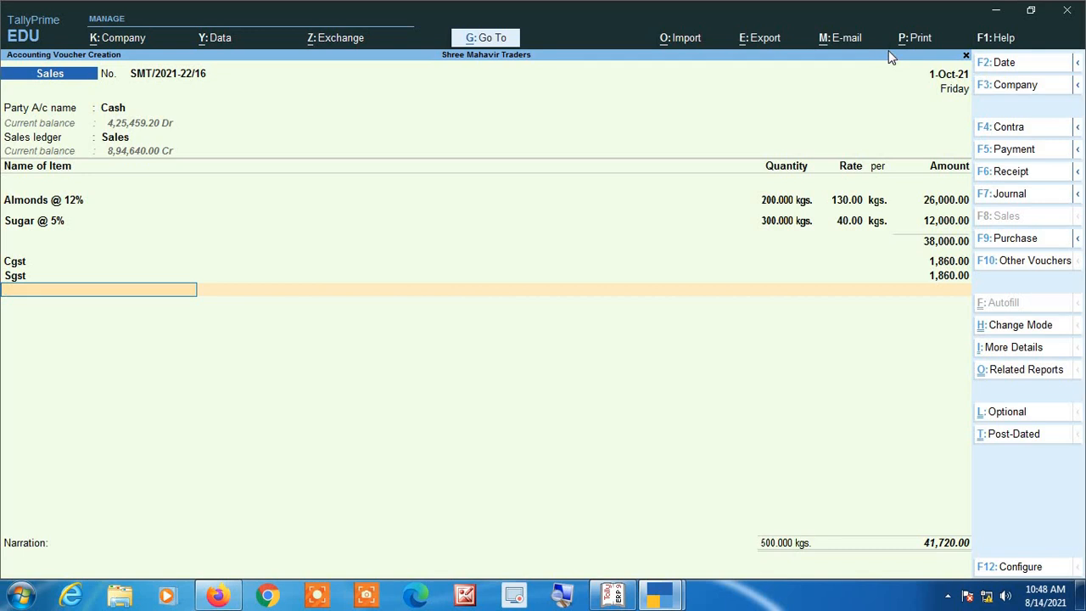
Finish the ledger entries, leave the narration blank and save the sales voucher.
key("Return")
key("Return")
key("Return")
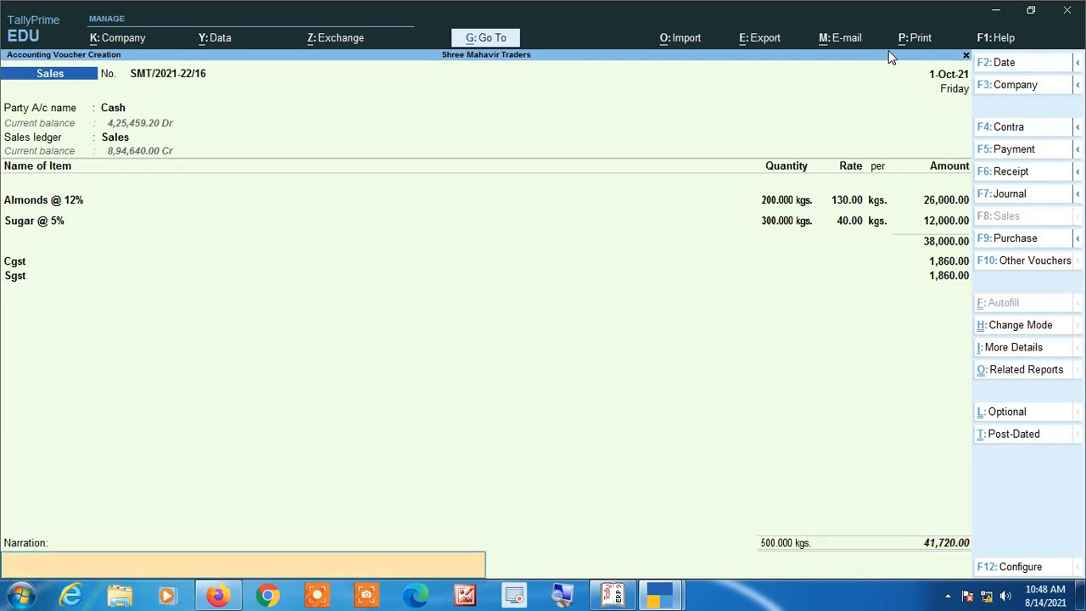
key("Return")
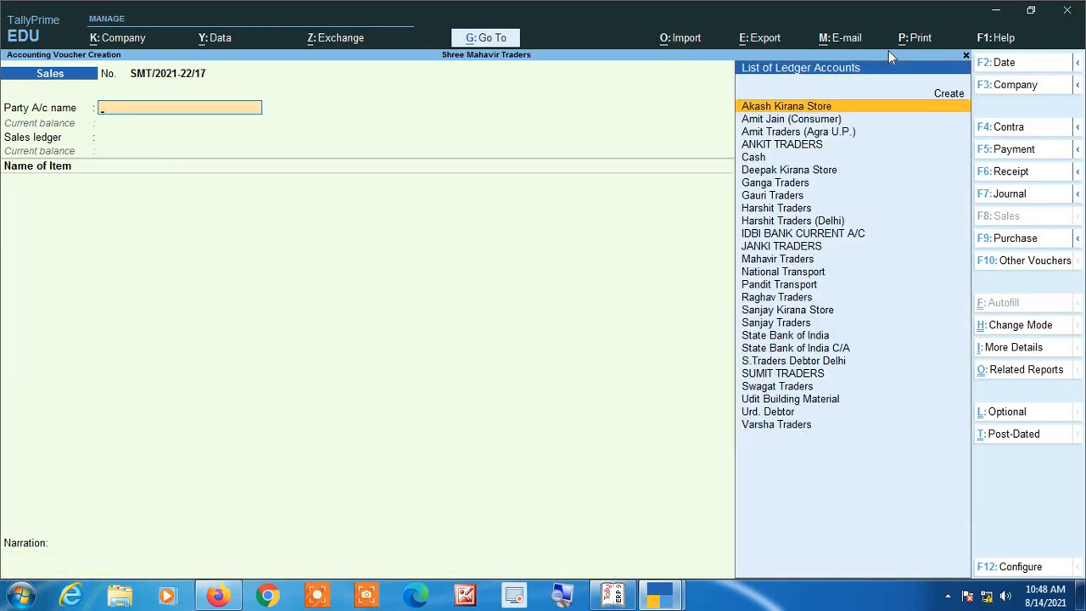
Reopen the saved sales voucher and examine the item descriptions in the zoomed print preview of its tax invoice.
key("Page_Up")
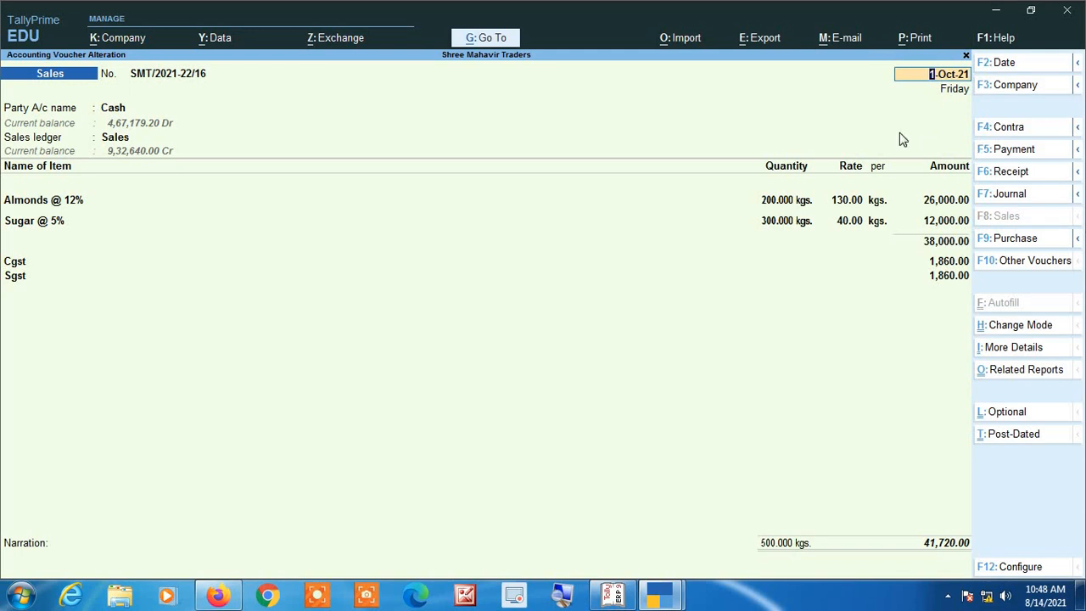
left_click(924, 40)
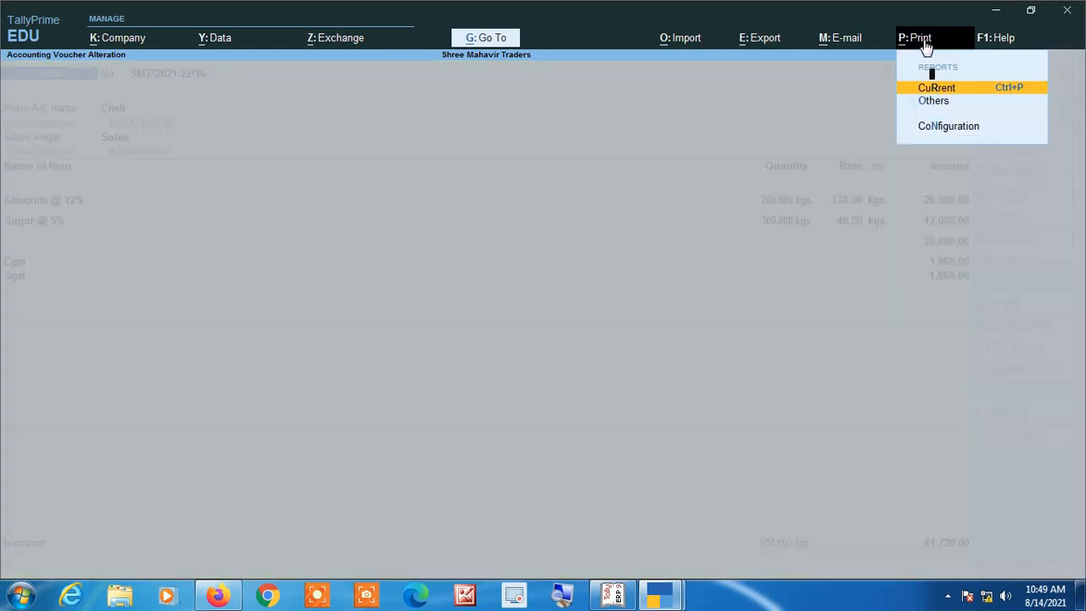
key("Return")
key("Left")
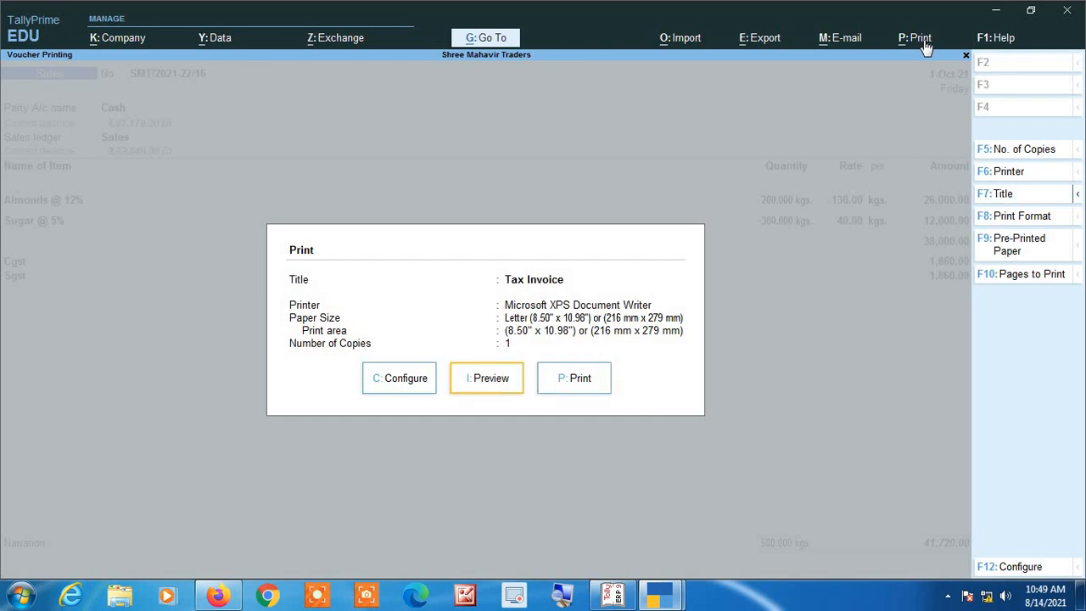
key("Return")
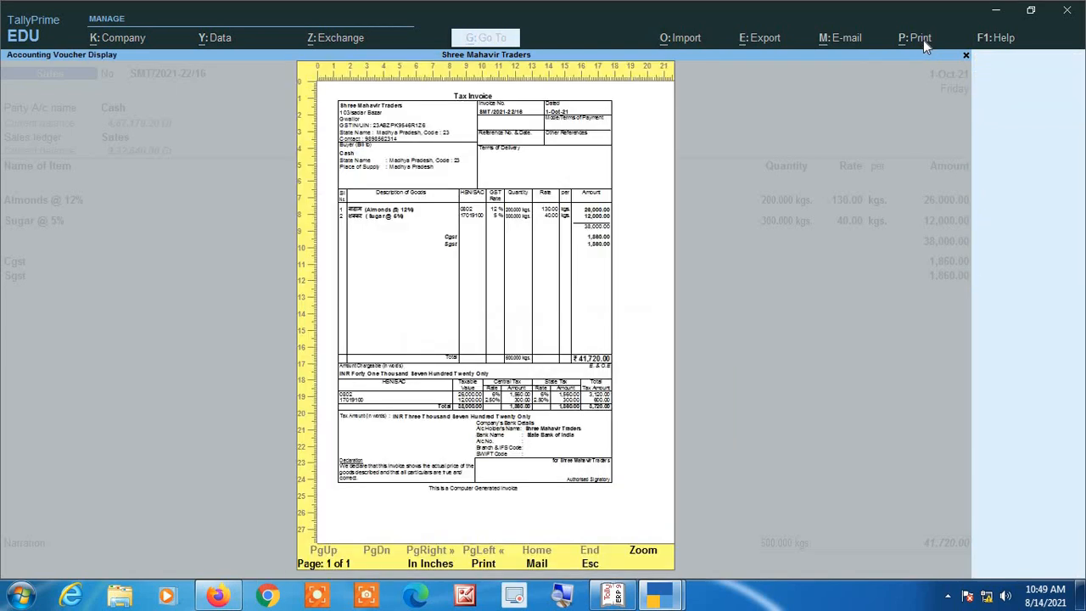
key("Return")
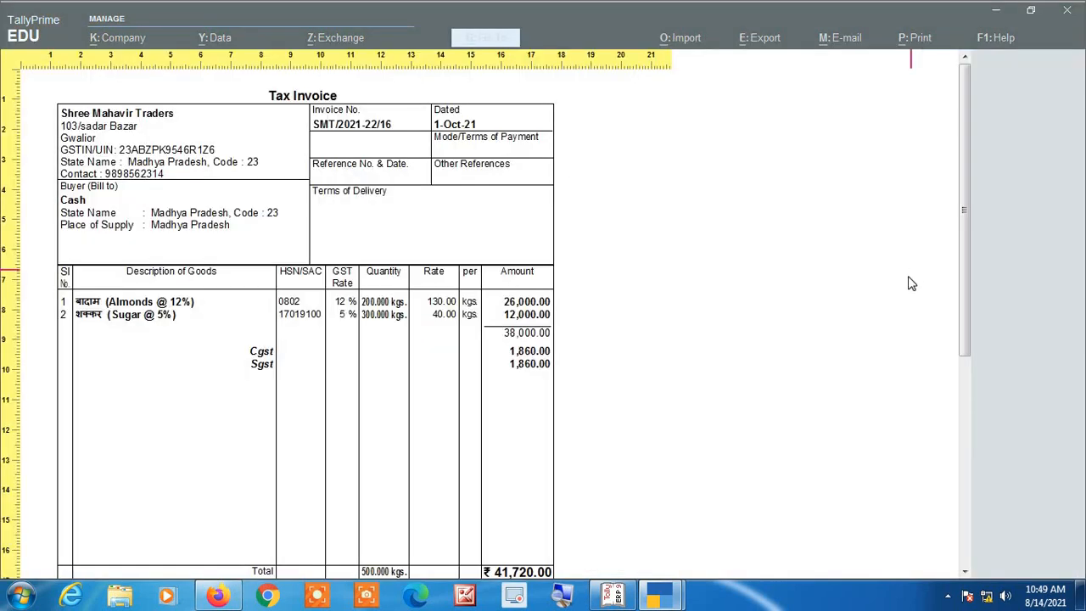
scroll(830, 312, "down", 1)
scroll(764, 337, "down", 2)
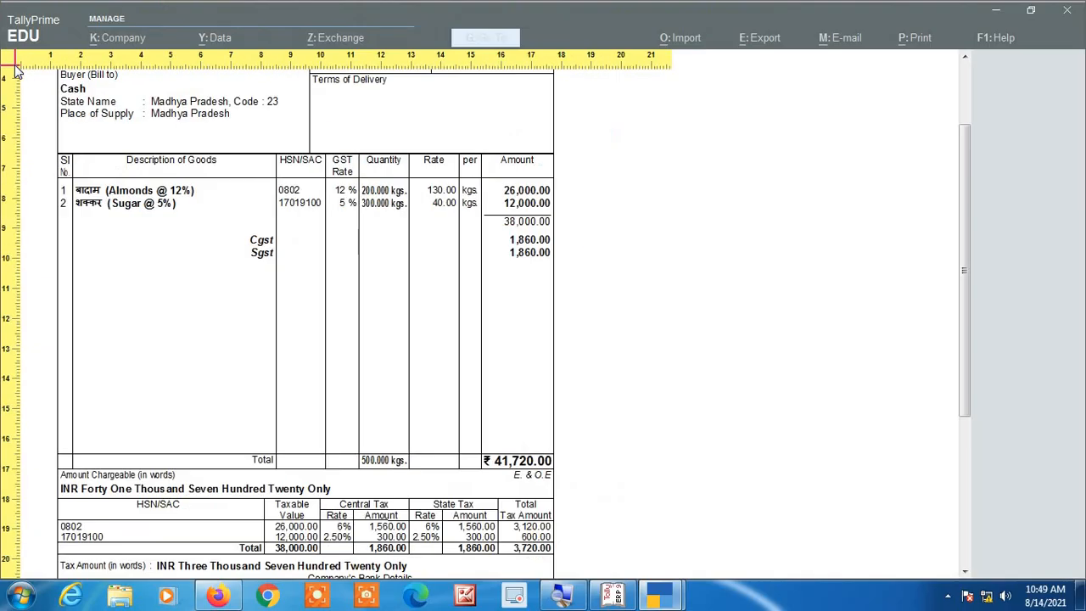
key("Escape")
key("Escape")
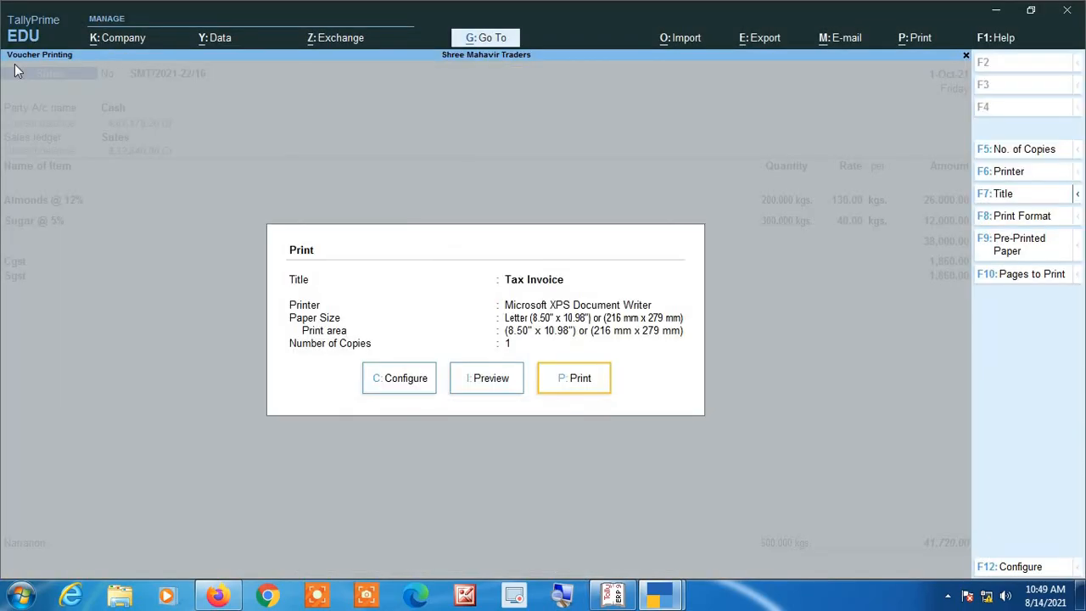
Set the display name for stock items to Name (Alias) in the tax invoice's print configuration.
key("Left")
key("Left")
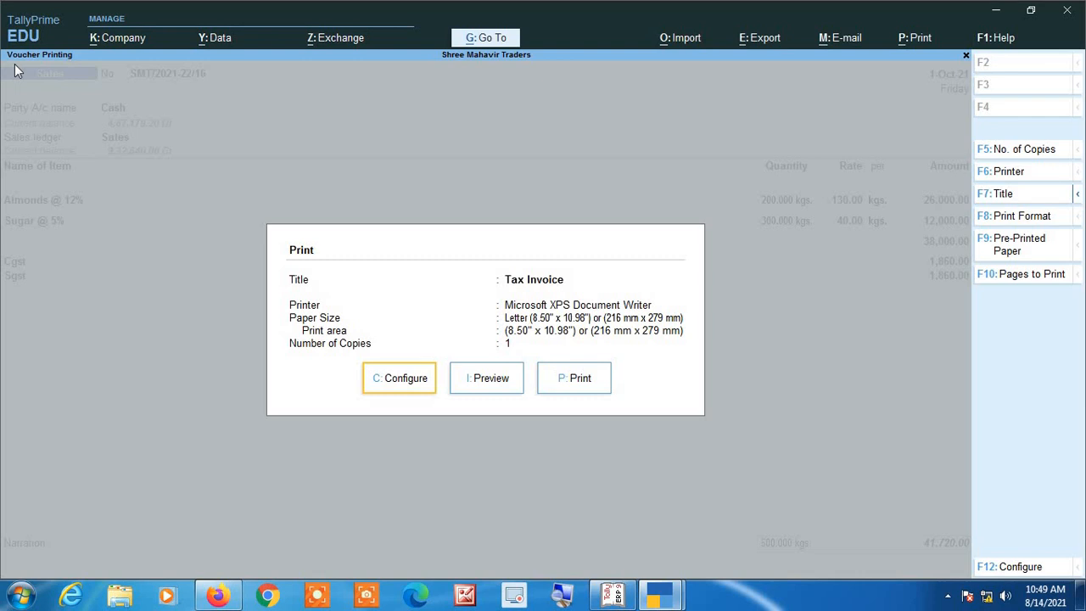
key("c")
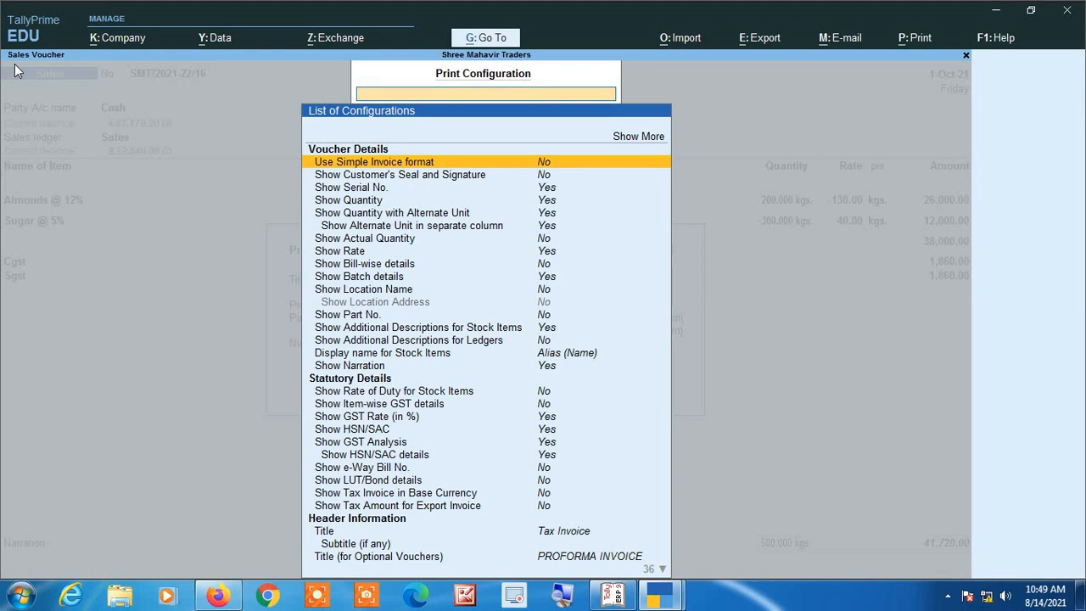
key("Down")
key("Down")
key("Down")
key("Down")
key("Down")
key("Down")
key("Down")
key("Down")
key("Down")
key("Down")
key("Down")
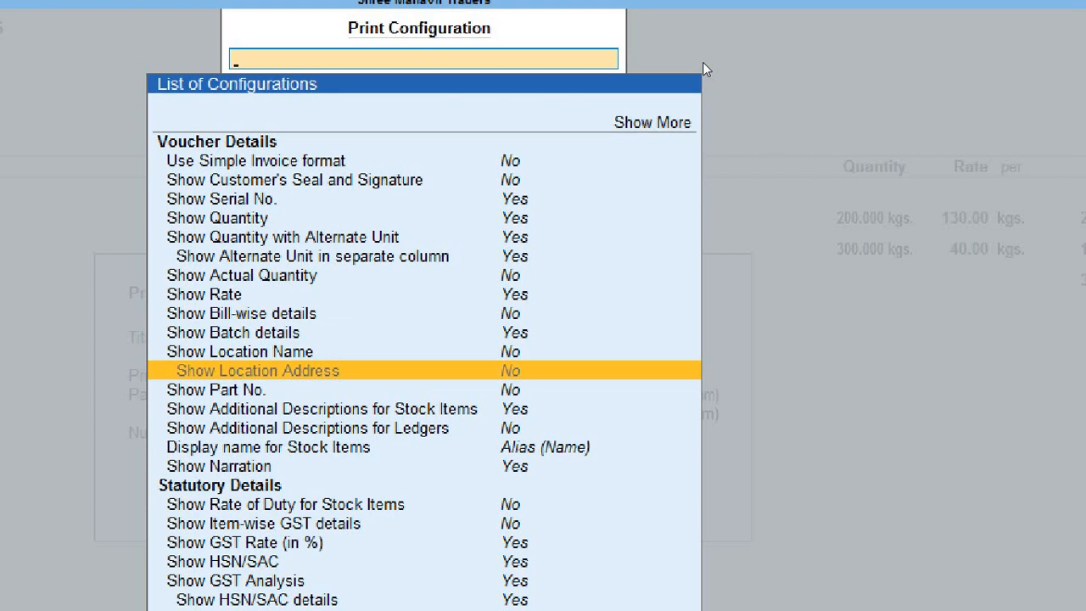
key("Down")
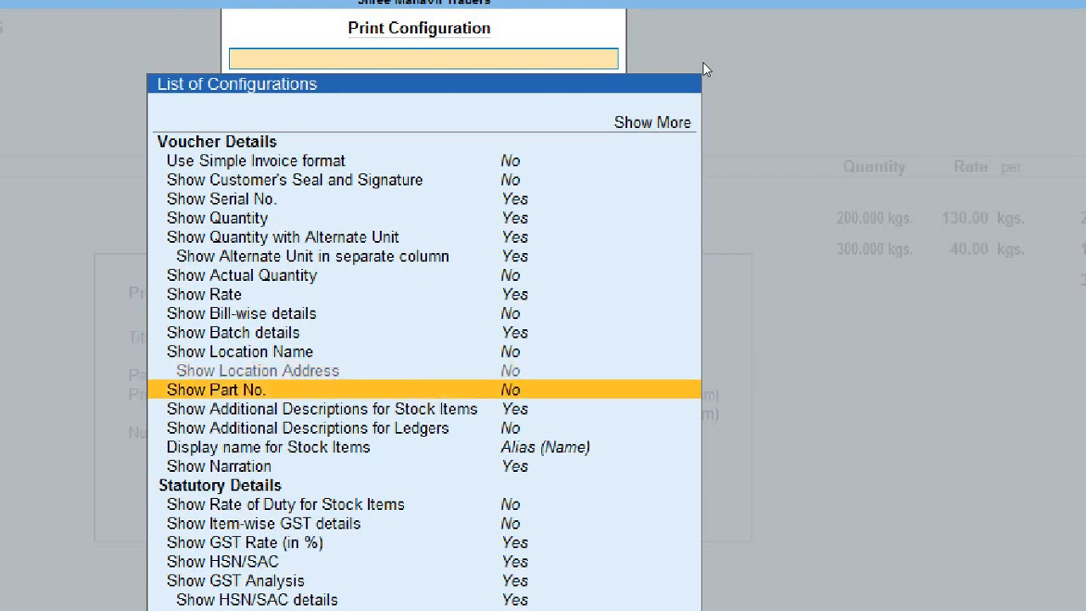
key("Down")
key("Down")
key("Down")
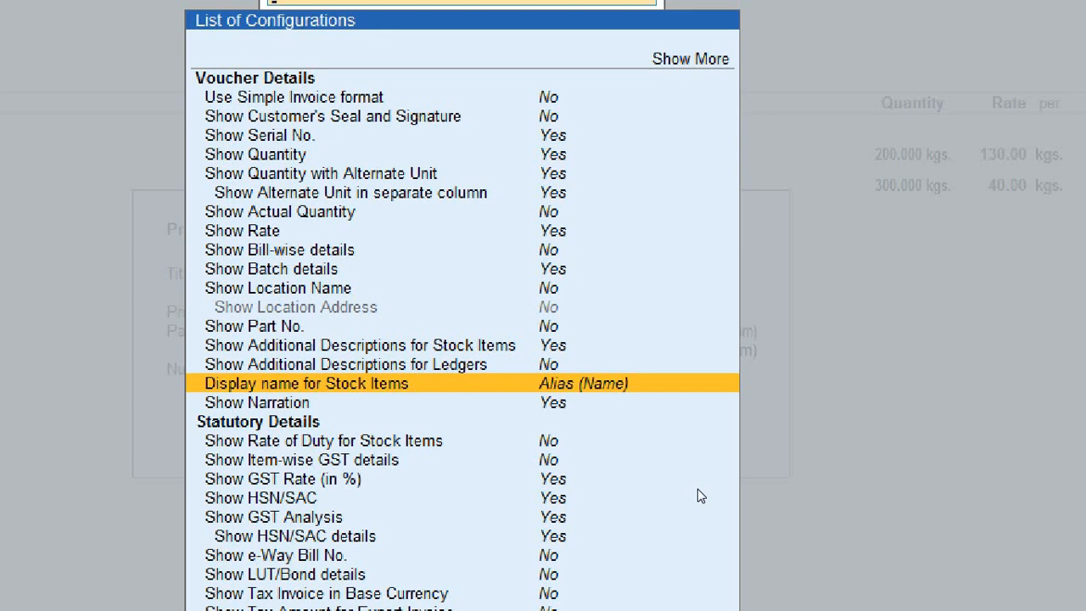
key("Return")
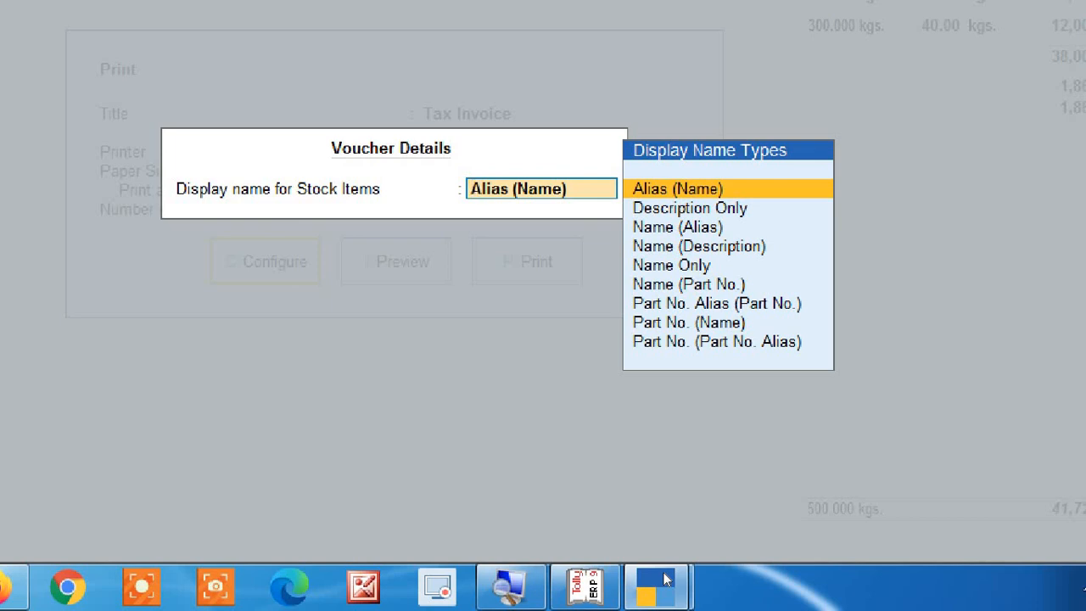
key("Down")
key("Down")
key("Down")
key("Down")
key("Down")
key("Down")
key("Down")
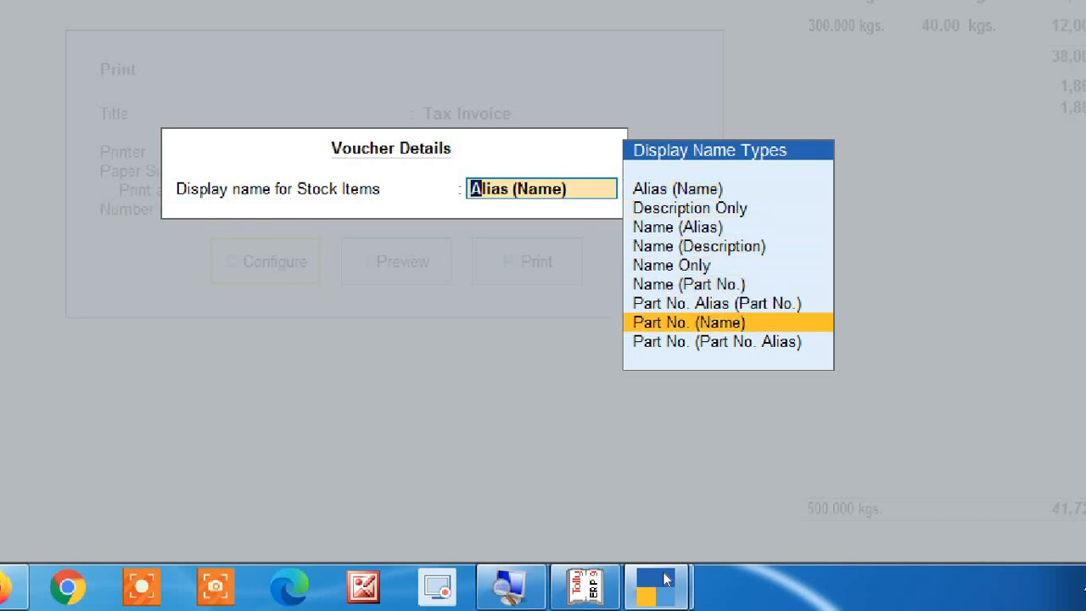
key("Up")
key("Up")
key("Up")
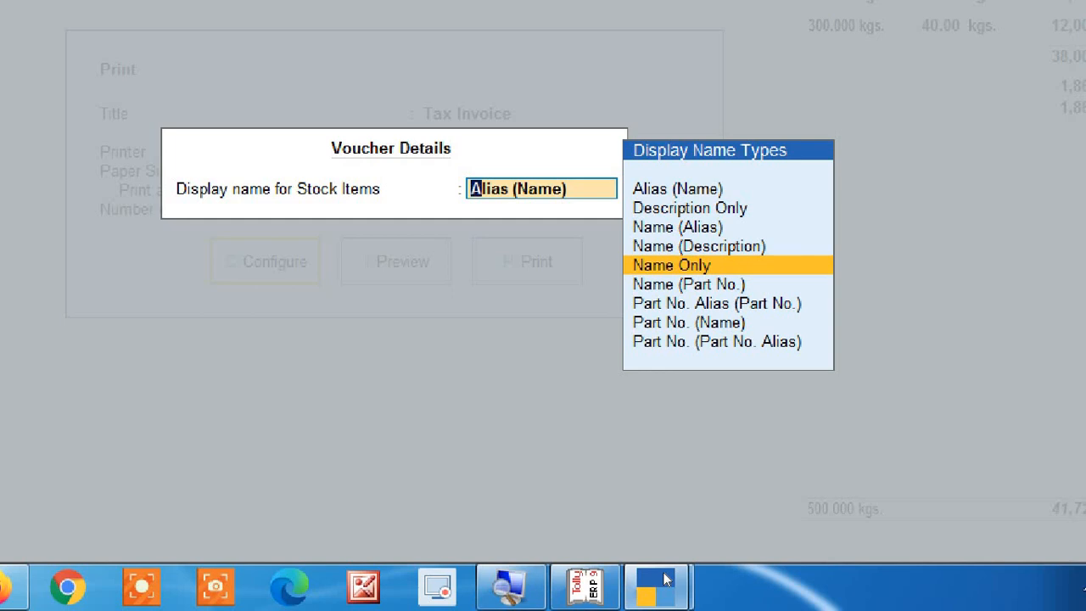
key("Up")
key("Up")
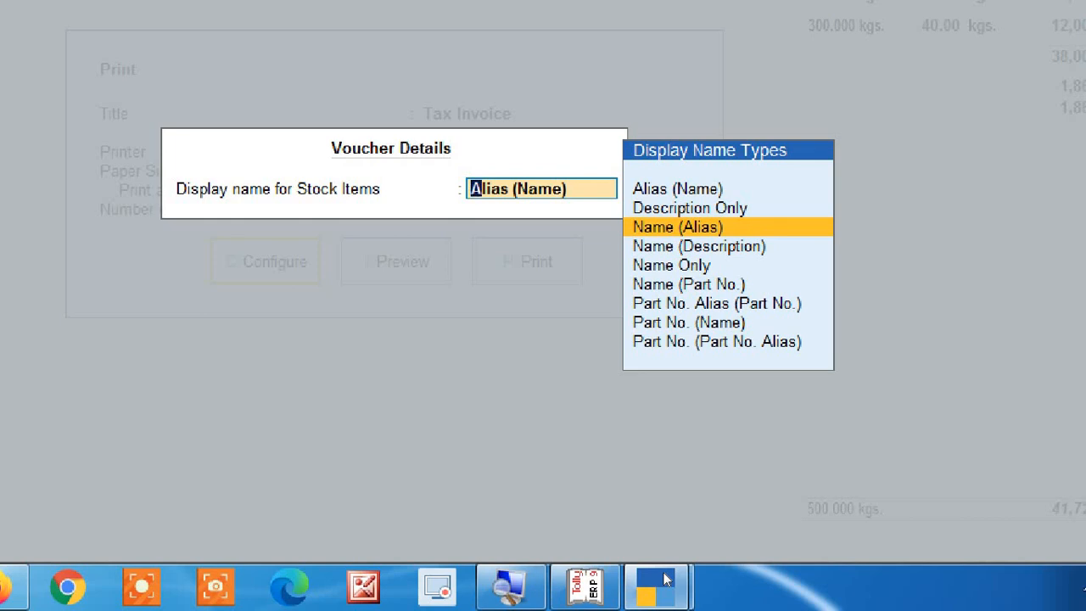
key("Return")
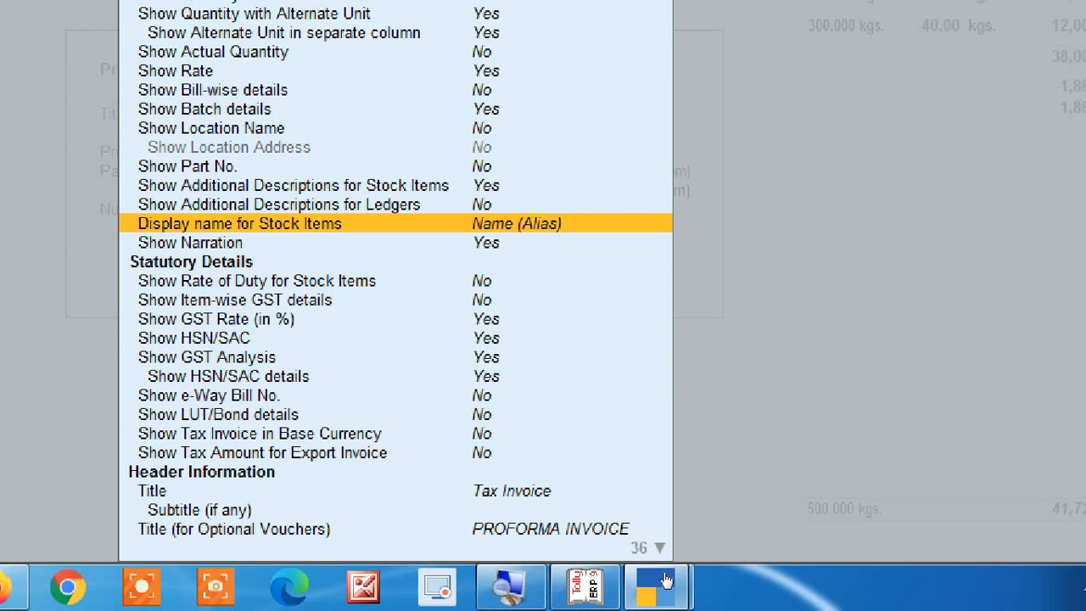
key("Escape")
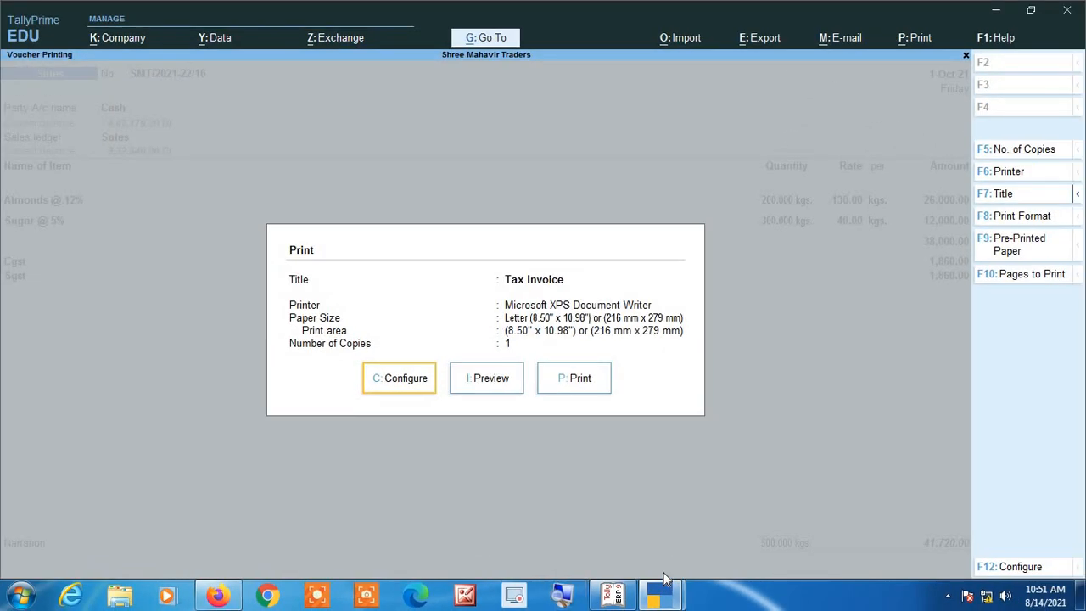
Preview the tax invoice at zoomed size and examine how the names and aliases appear in the description of goods.
key("Right")
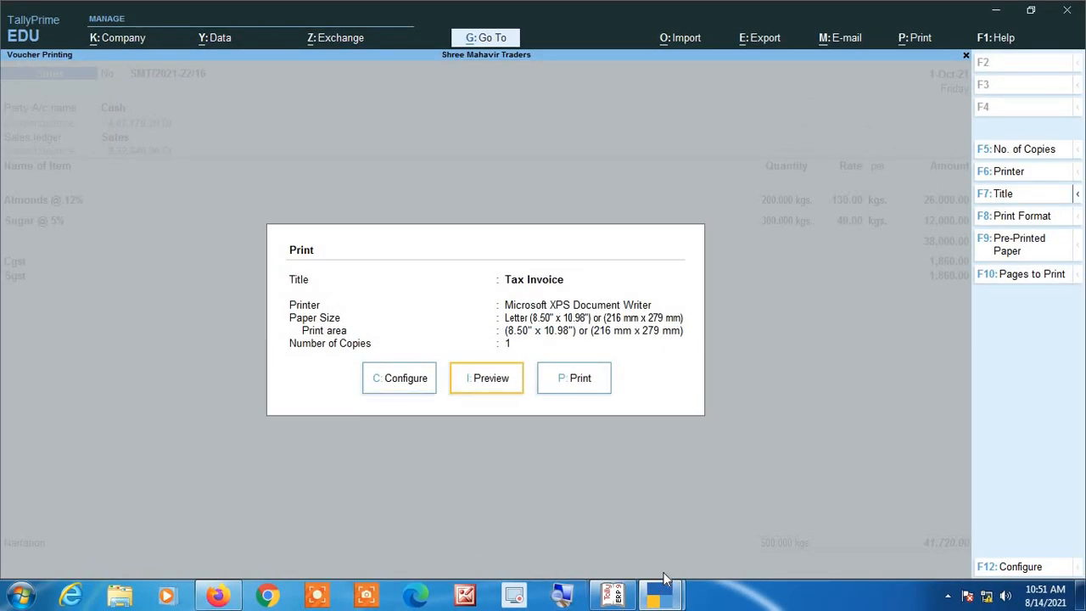
key("Return")
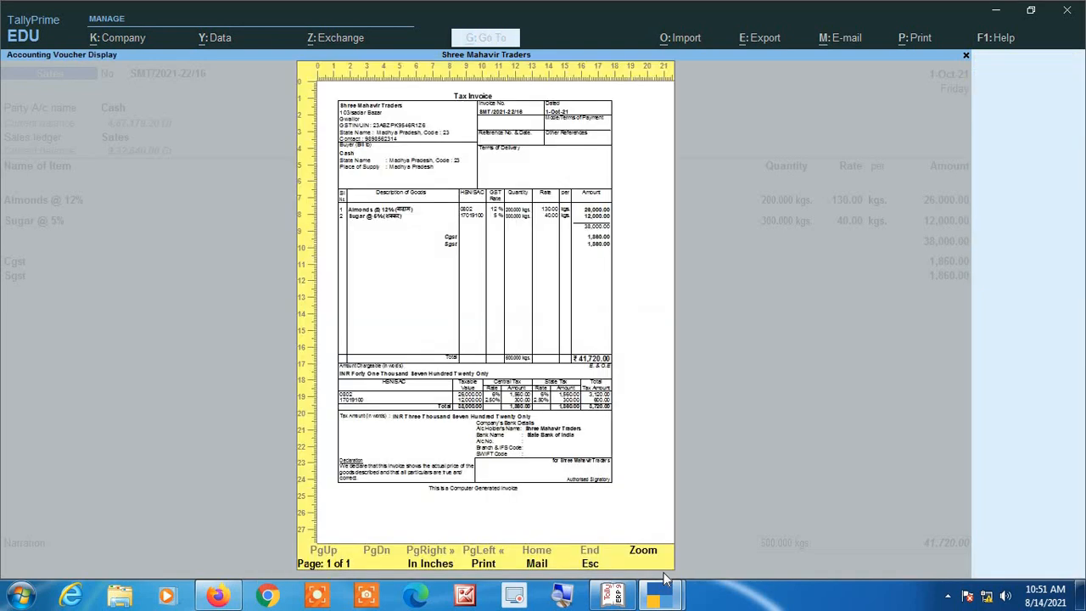
key("Return")
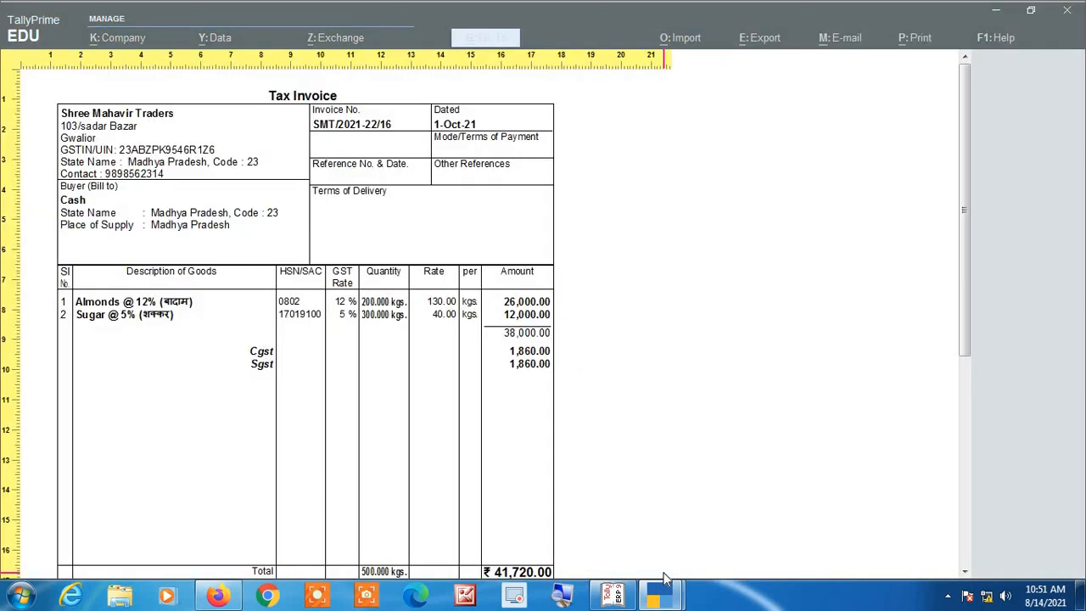
scroll(670, 585, "down", 5)
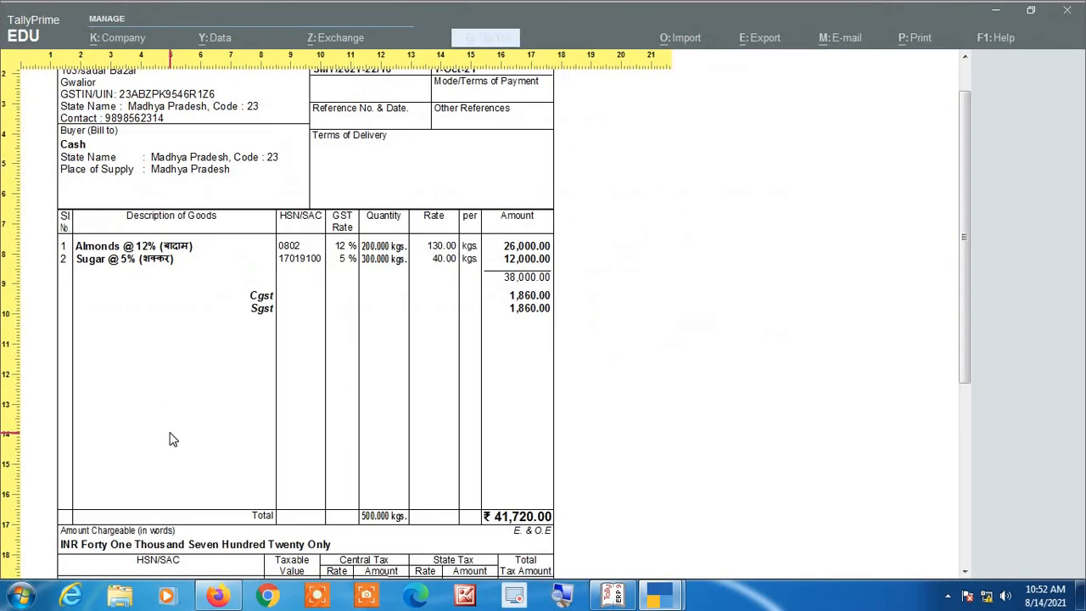
key("Escape")
key("Escape")
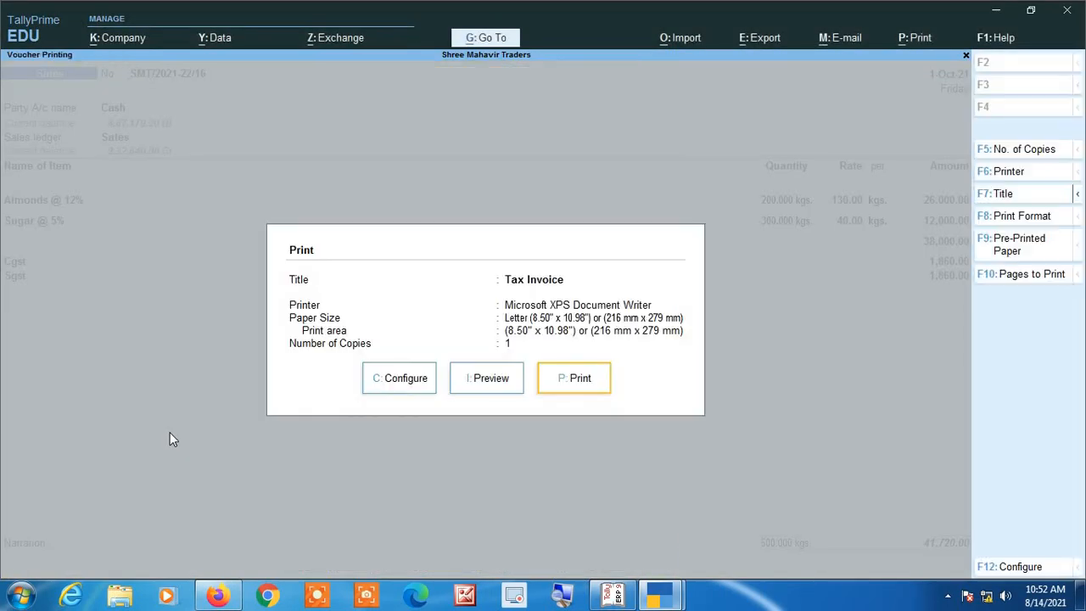
Reopen the print configuration, examine the display name types offered for stock items, and return to the sales voucher.
key("Left")
key("Left")
key("Return")
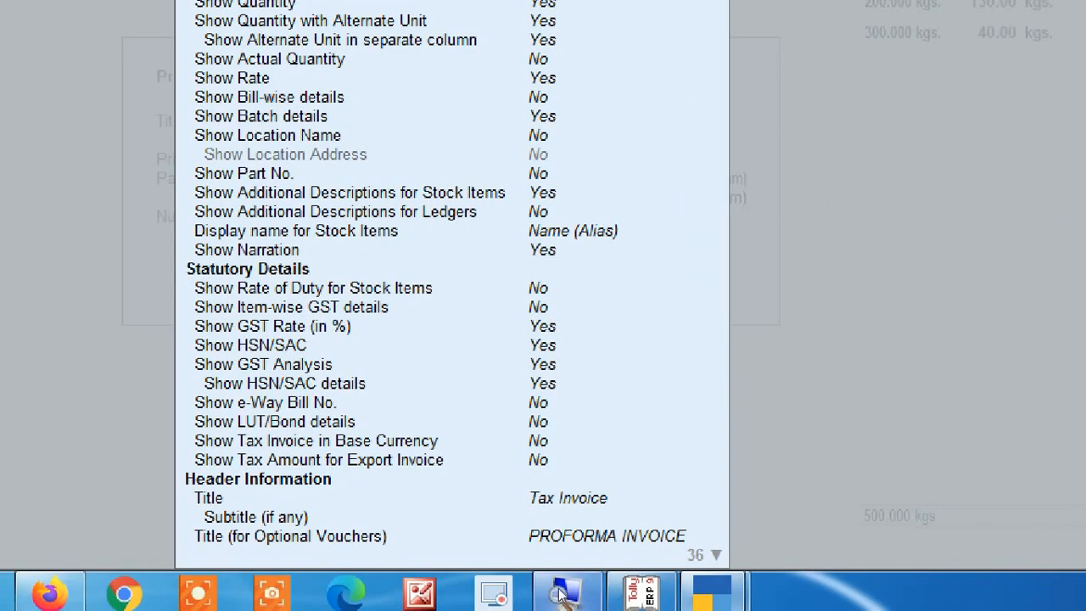
key("Down")
key("Down")
key("Down")
key("Down")
key("Down")
key("Down")
key("Down")
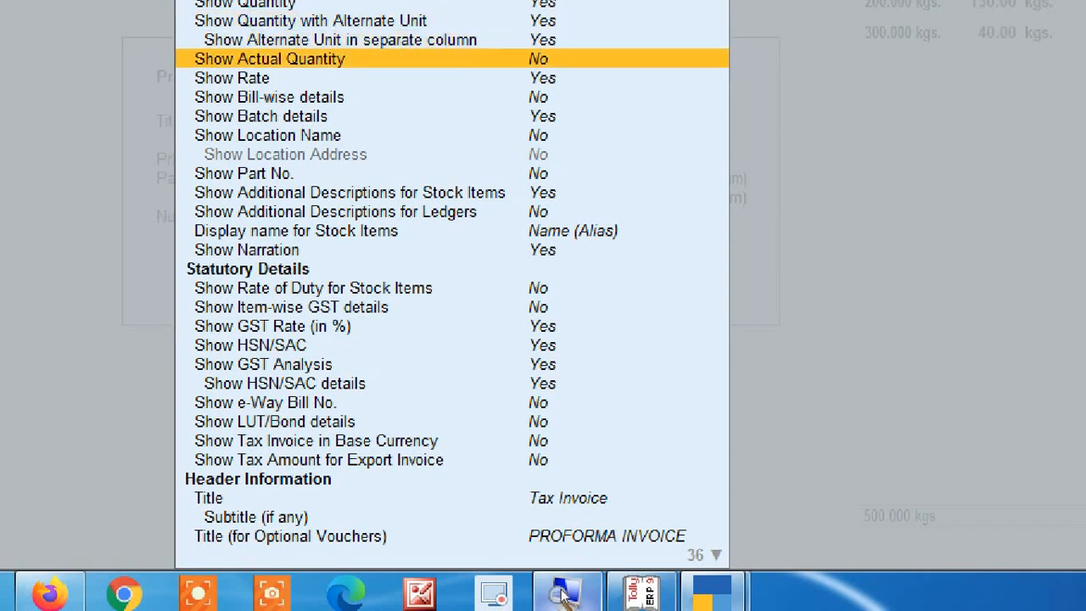
key("Down")
key("Down")
key("Down")
key("Down")
key("Down")
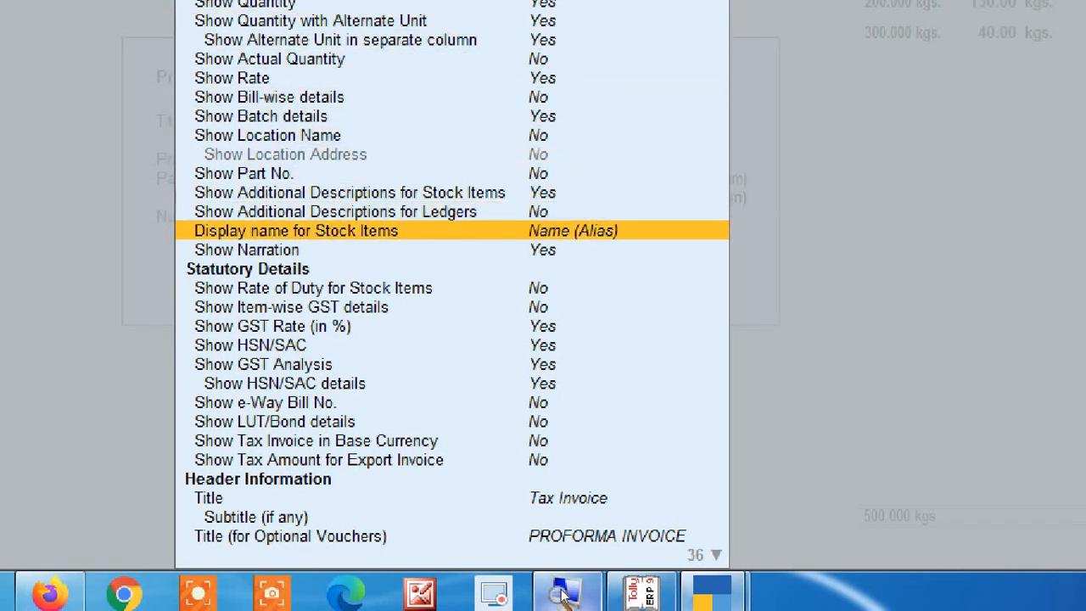
key("Return")
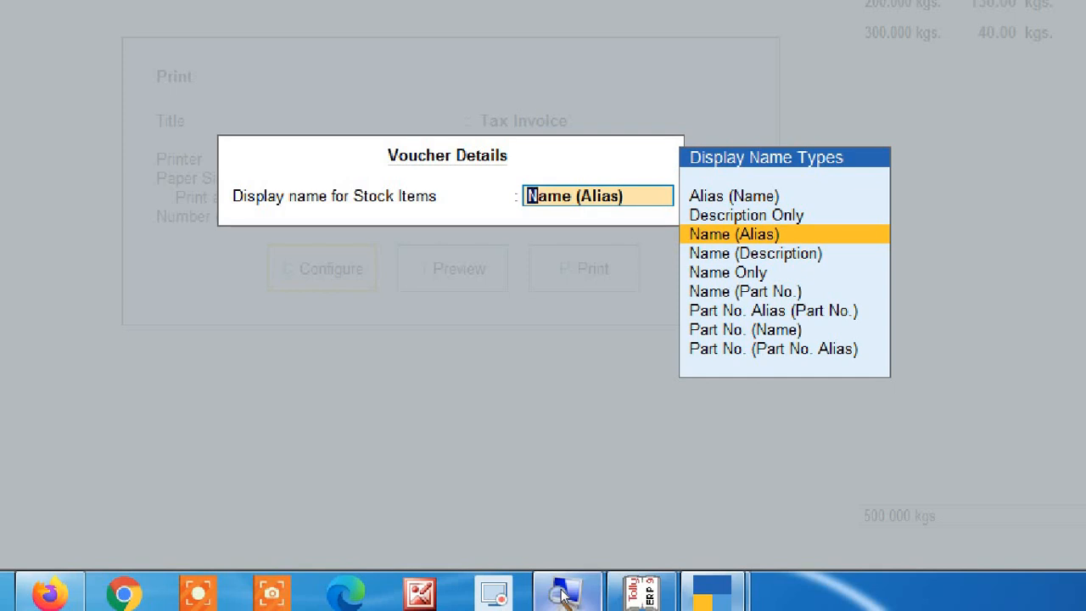
key("Return")
key("Escape")
key("Escape")
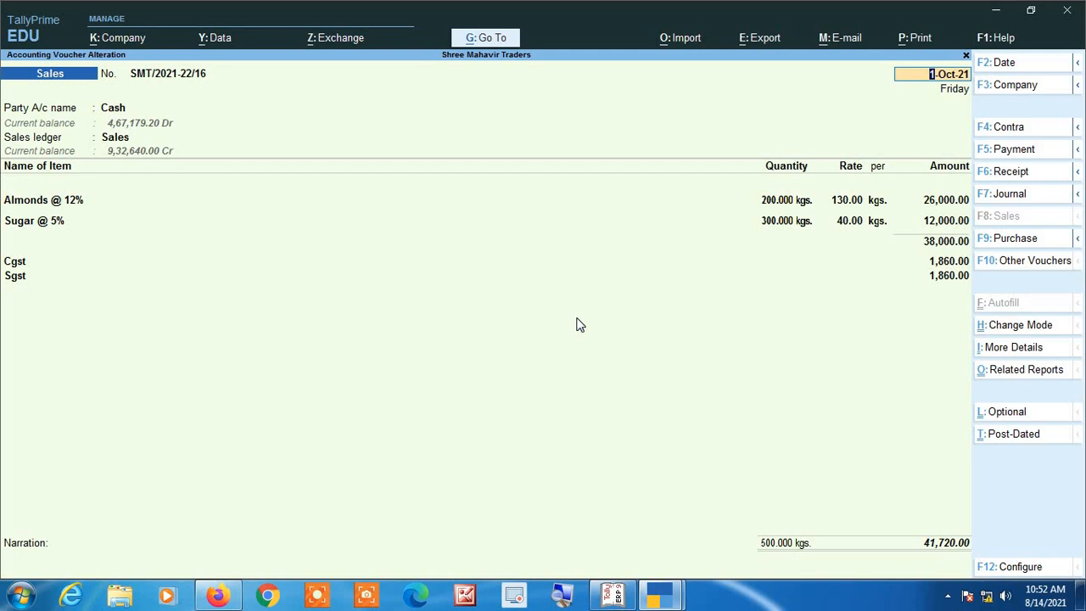
Open the Almonds @ 12% stock item from the voucher line, try to replace its numeric alias with 2, and save the item.
key("Return")
key("Return")
key("Return")
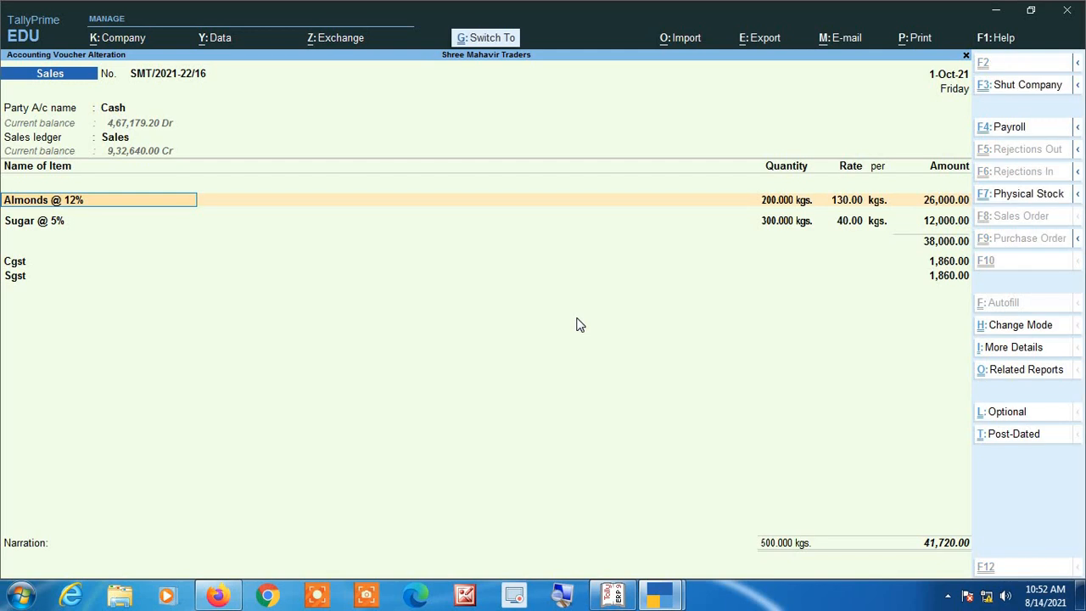
key("ctrl+Return")
key("Return")
key("Return")
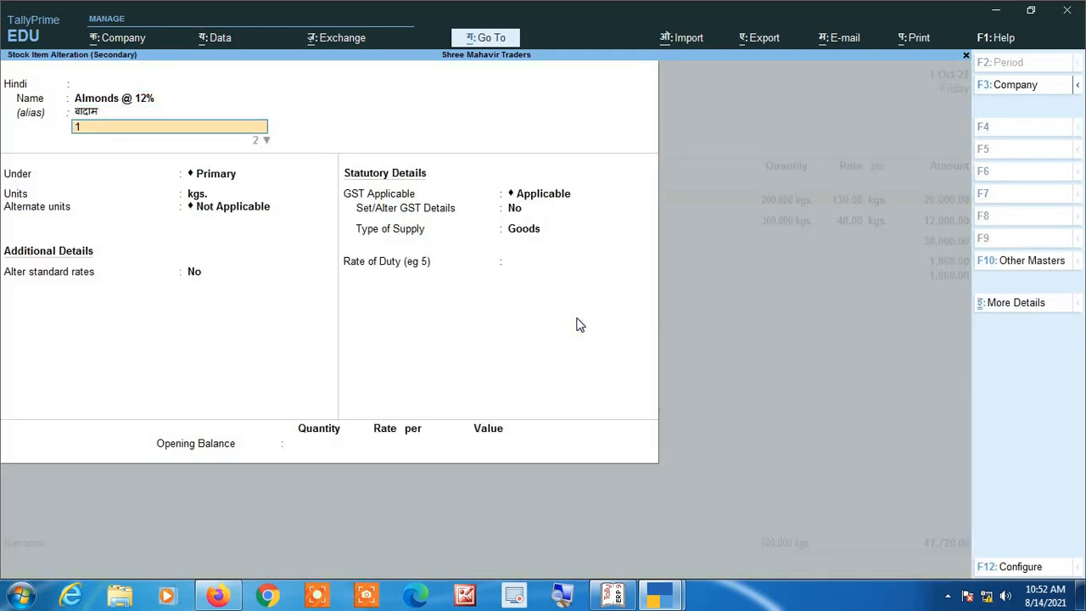
key("Return")
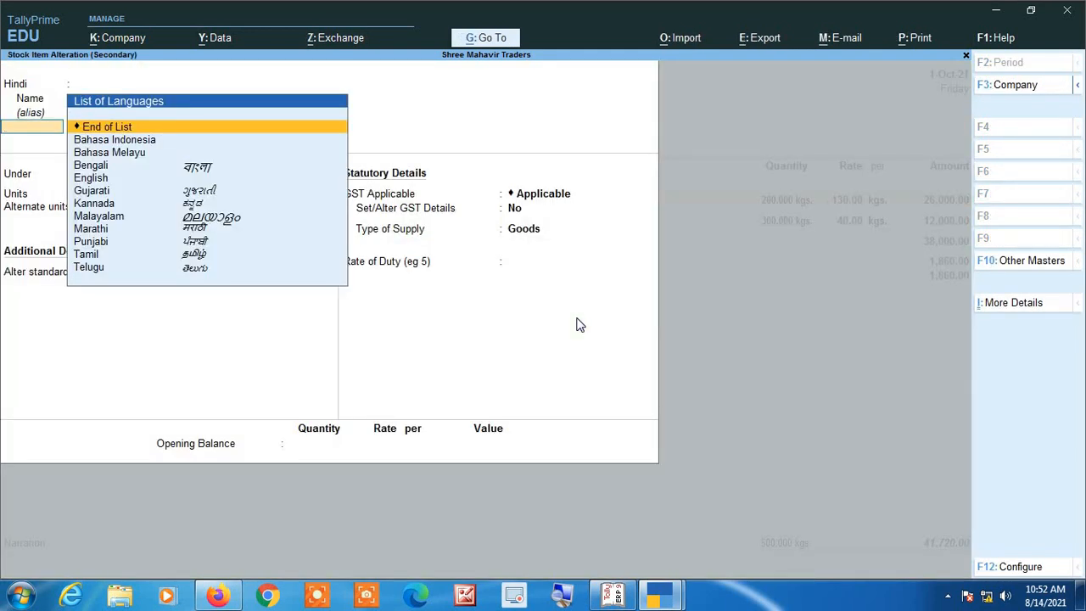
key("ctrl")
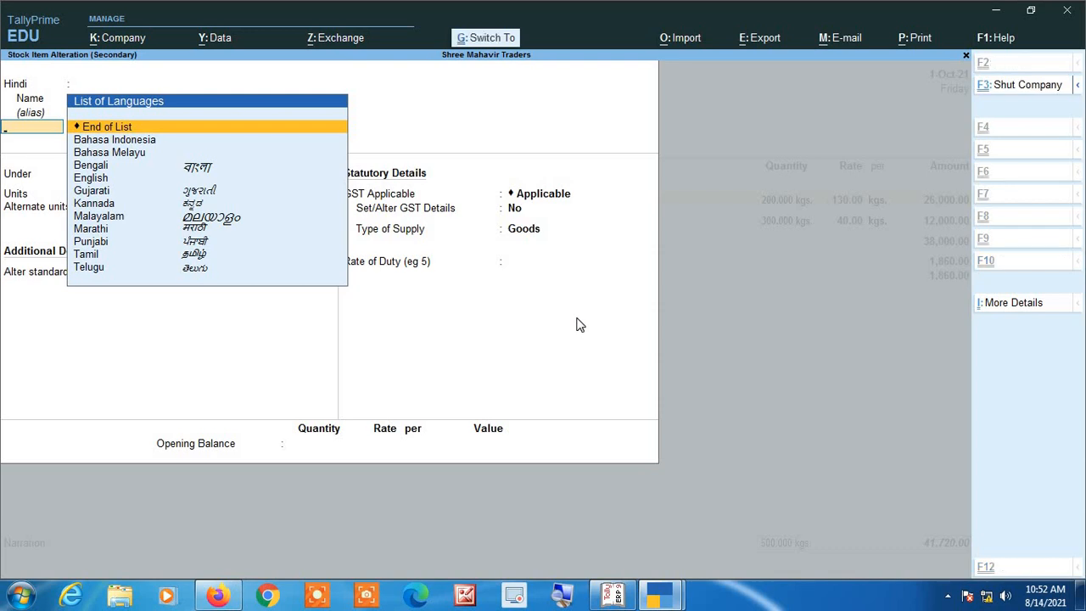
key("Escape")
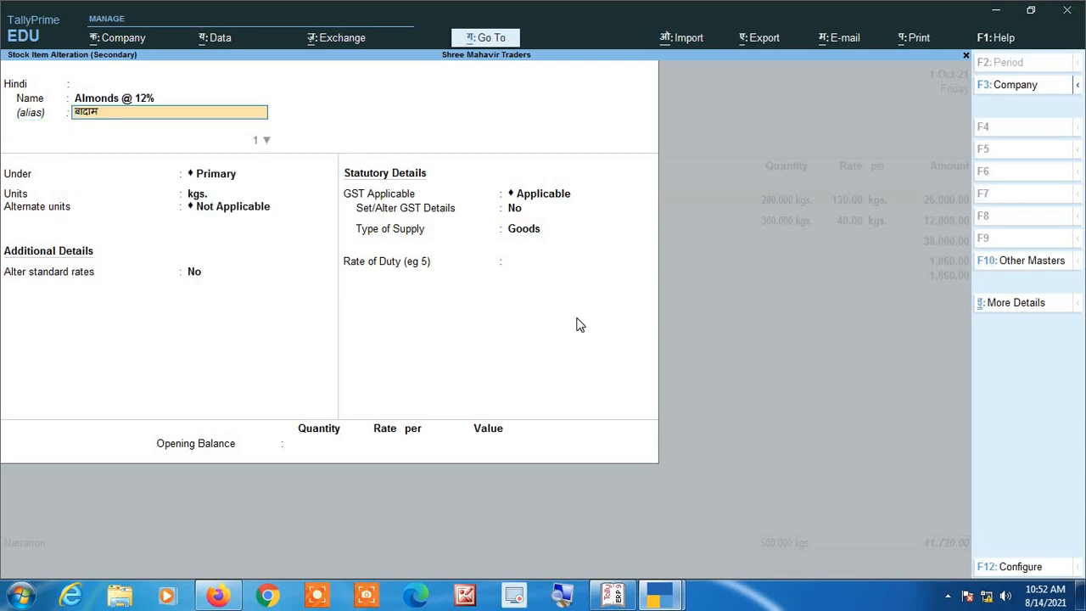
key("Return")
type("2")
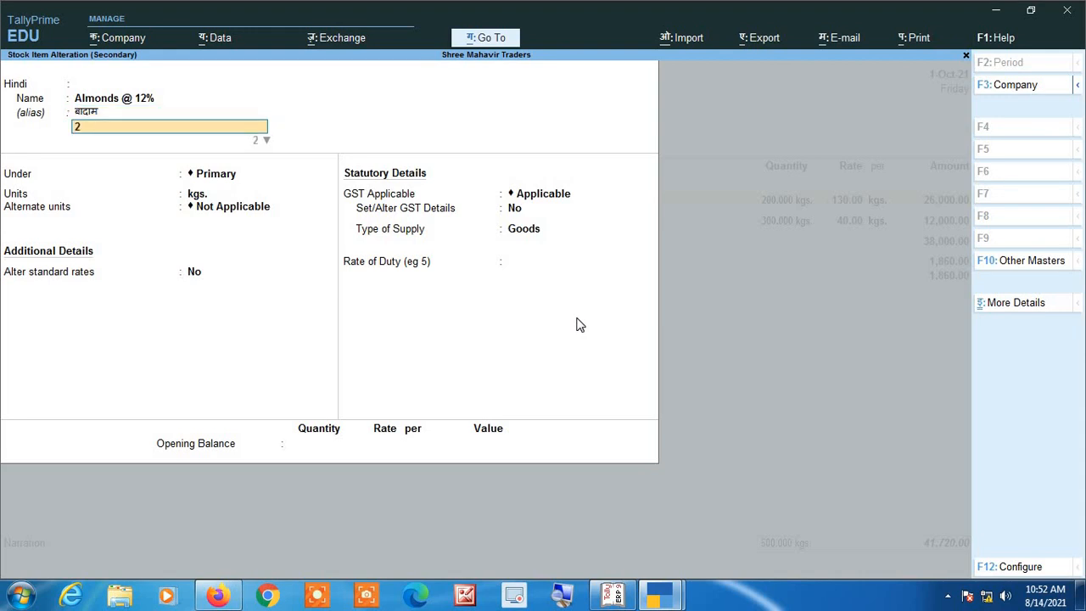
key("Return")
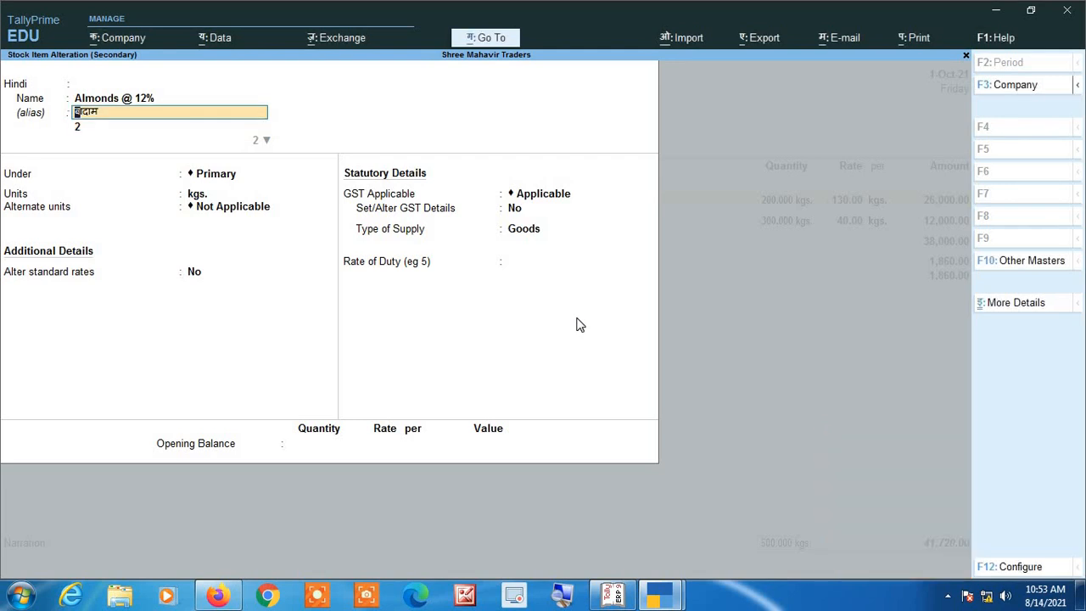
key("Return")
key("Return")
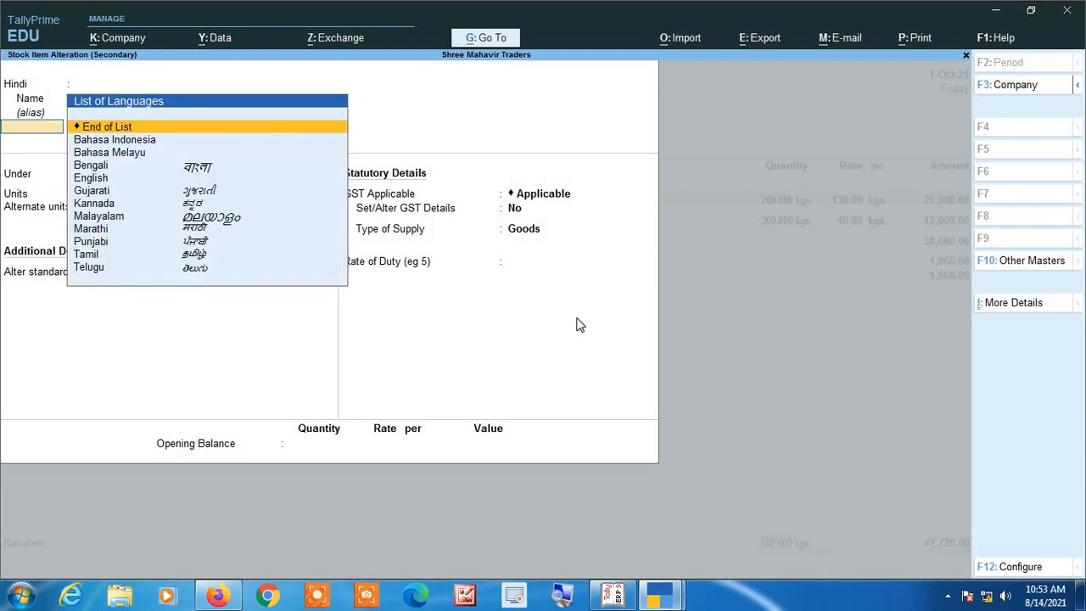
key("ctrl+a")
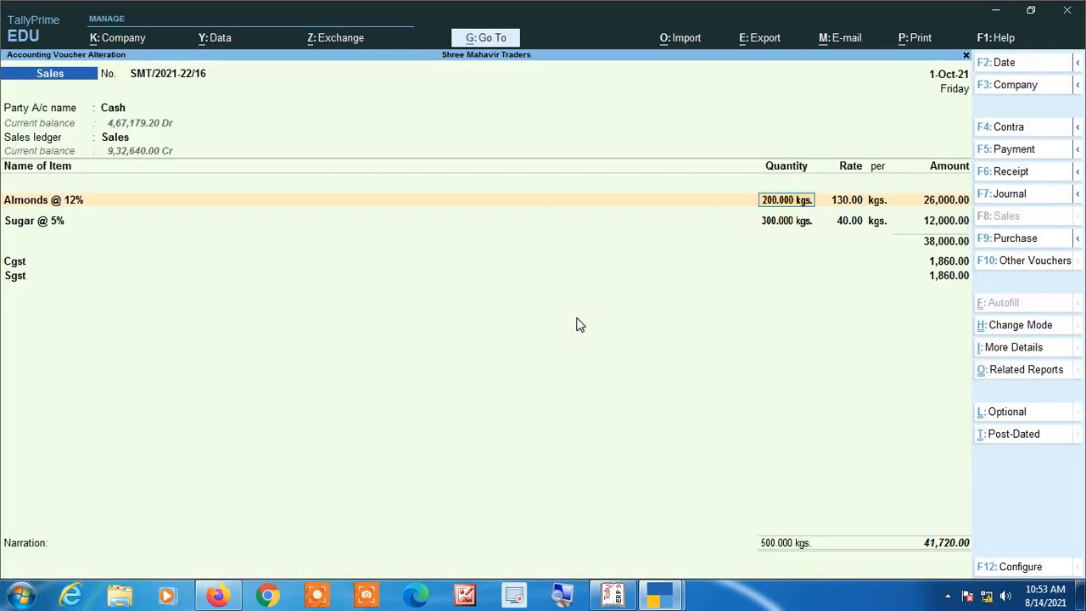
Go through the voucher's item lines to the next empty one and examine the aliases in the stock item list.
key("Return")
key("Return")
key("Return")
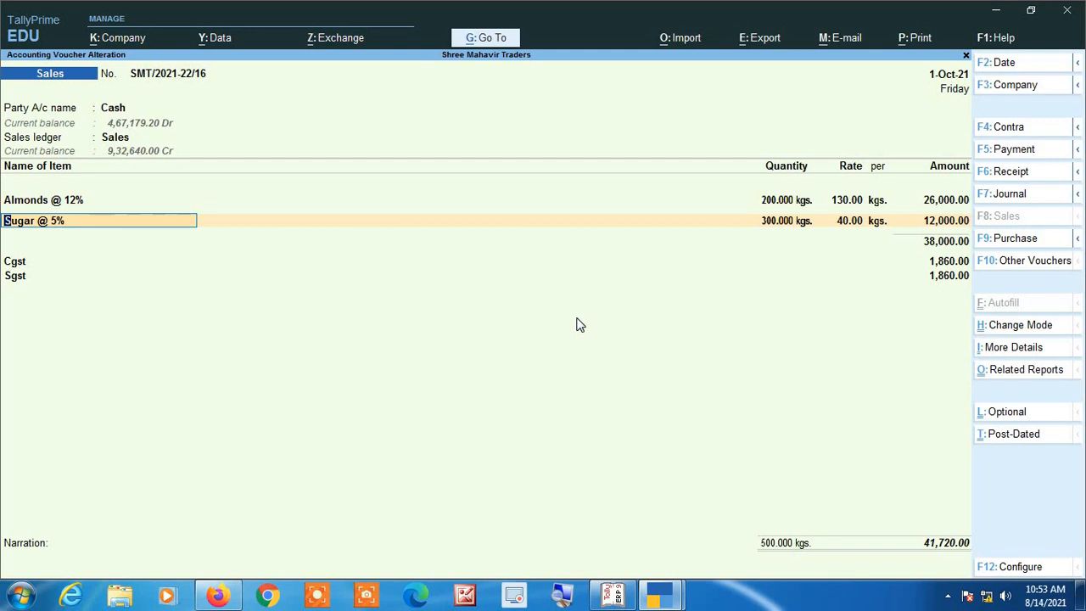
key("Return")
key("BackSpace")
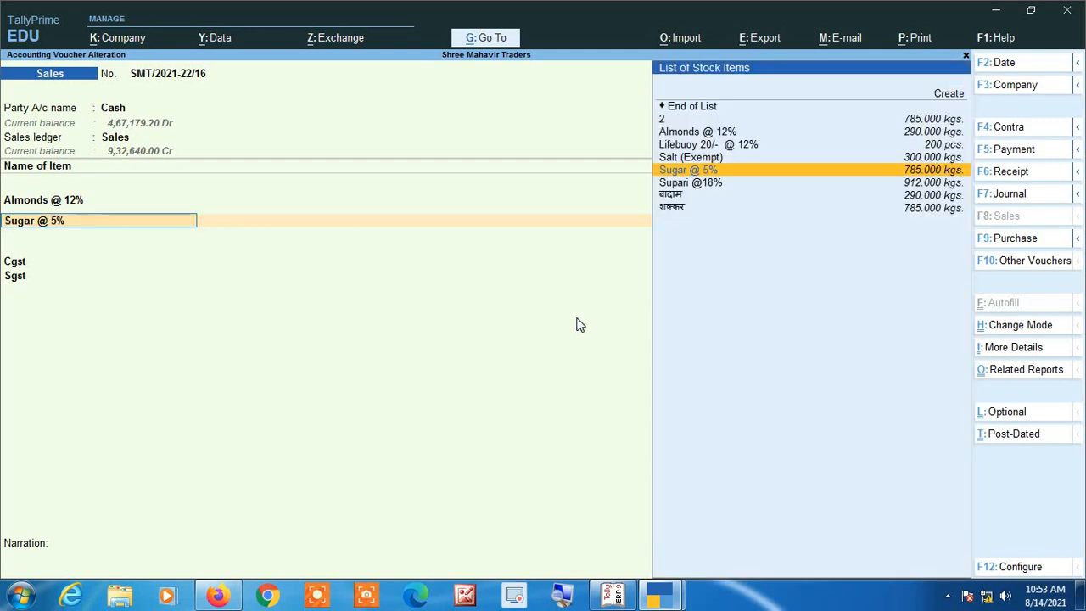
key("Return")
key("Return")
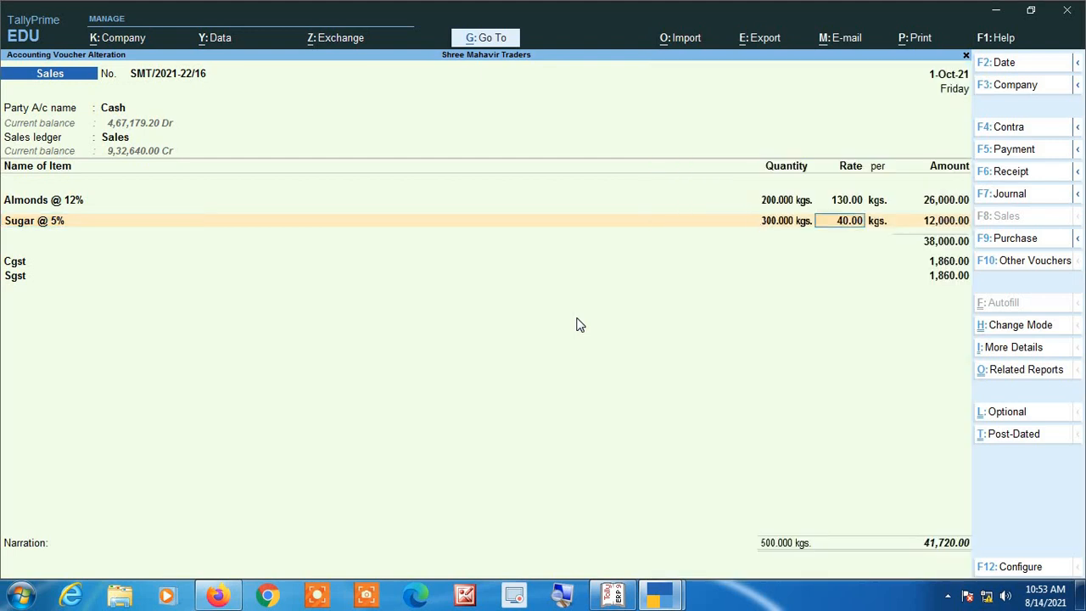
key("Return")
key("Return")
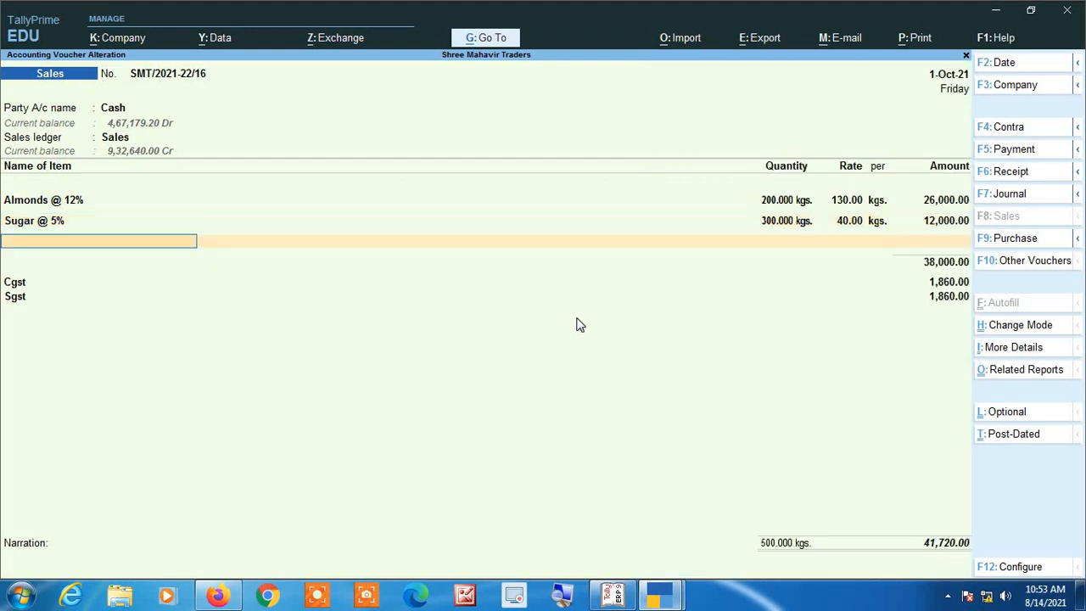
key("Down")
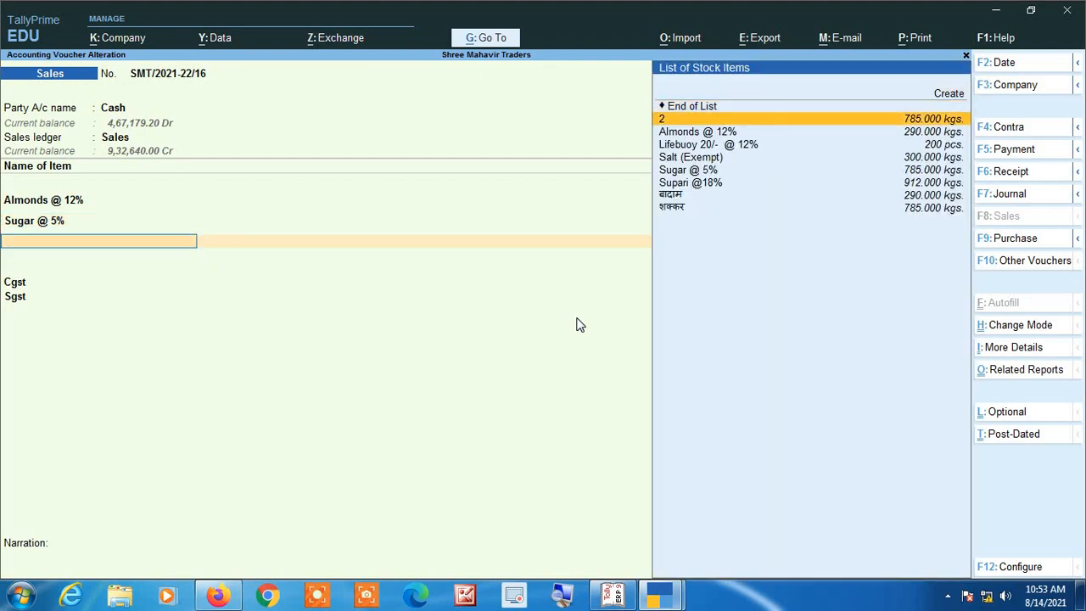
key("Down")
key("Down")
key("Down")
key("Down")
key("Down")
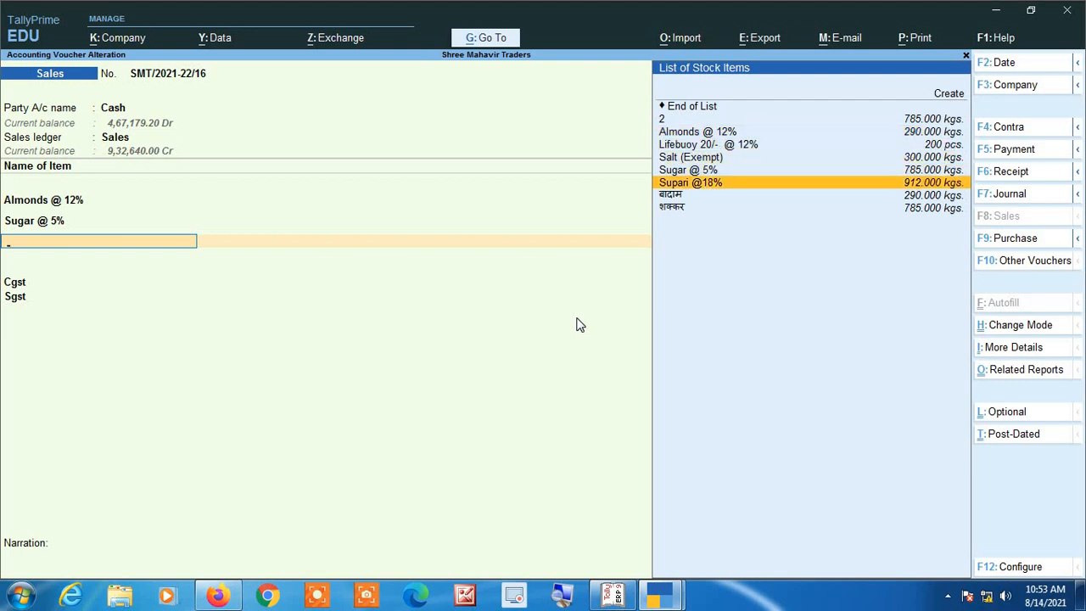
key("Return")
key("BackSpace")
key("ctrl+Return")
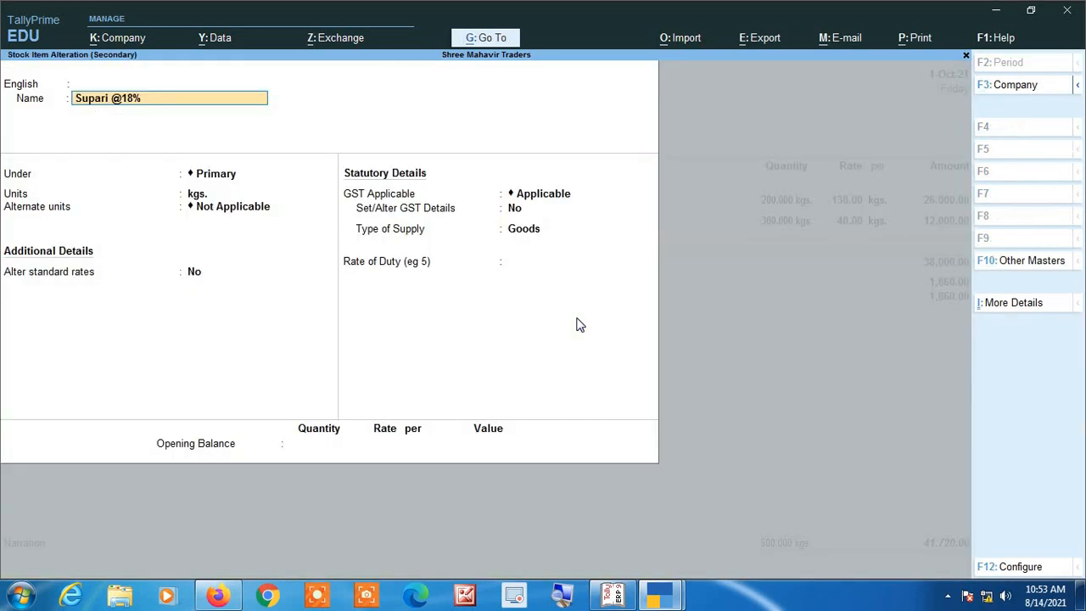
key("Return")
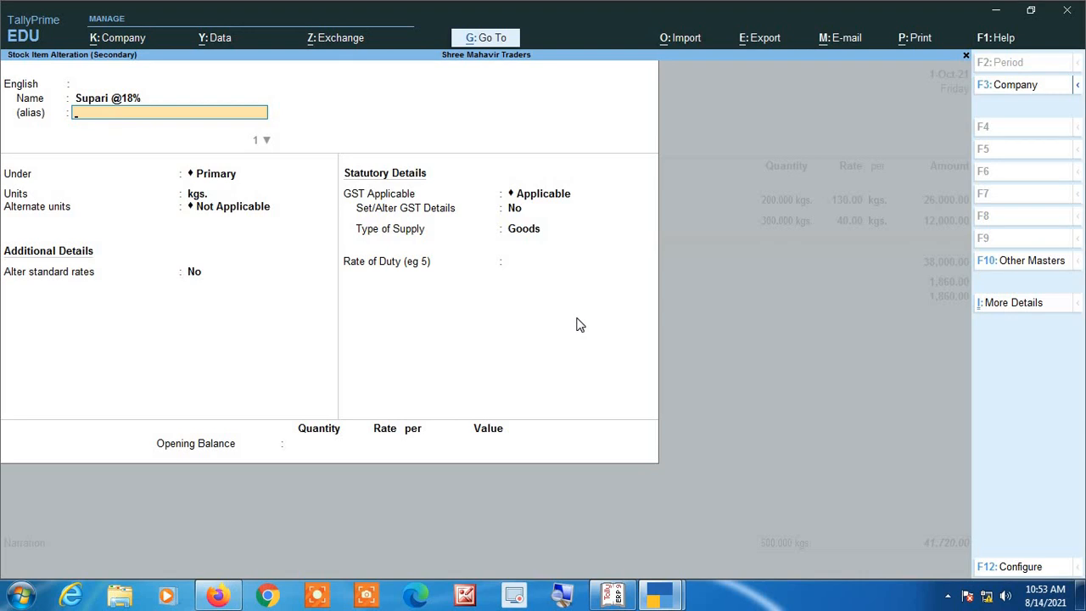
type("1")
key("Return")
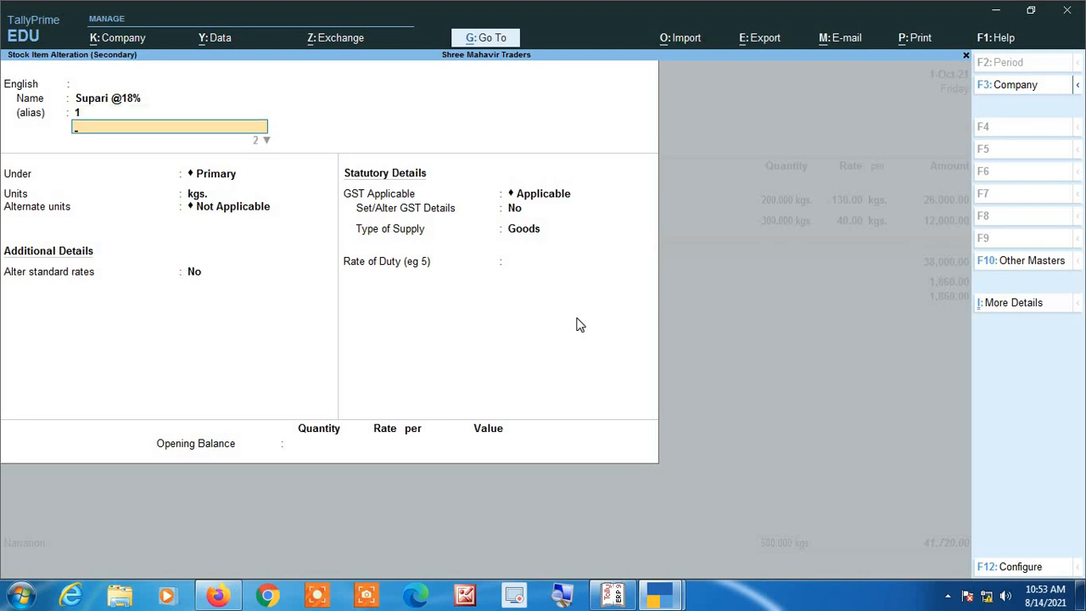
key("BackSpace")
key("BackSpace")
key("BackSpace")
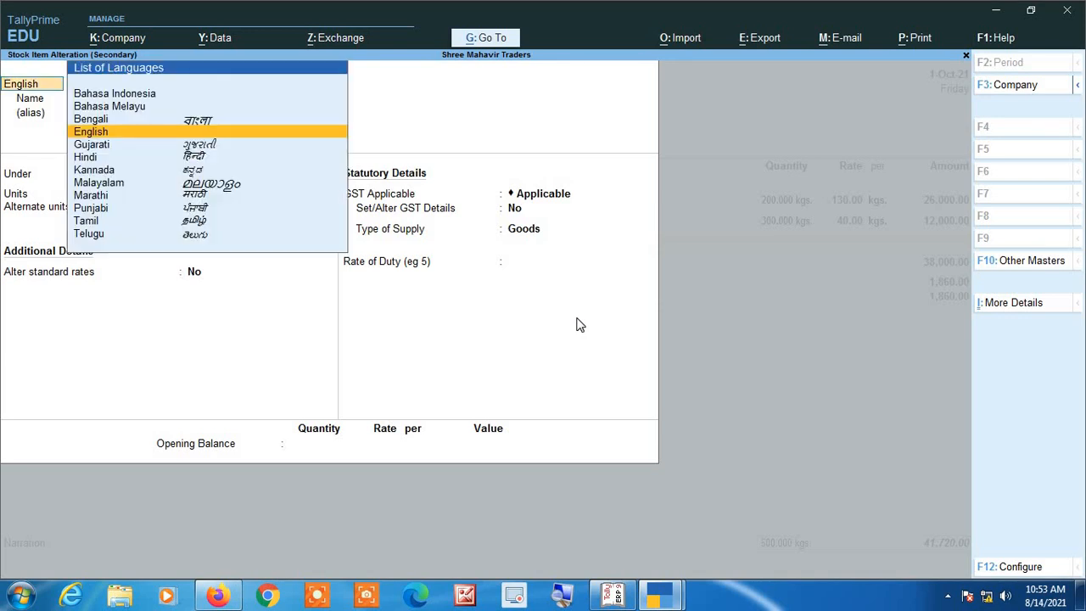
key("Return")
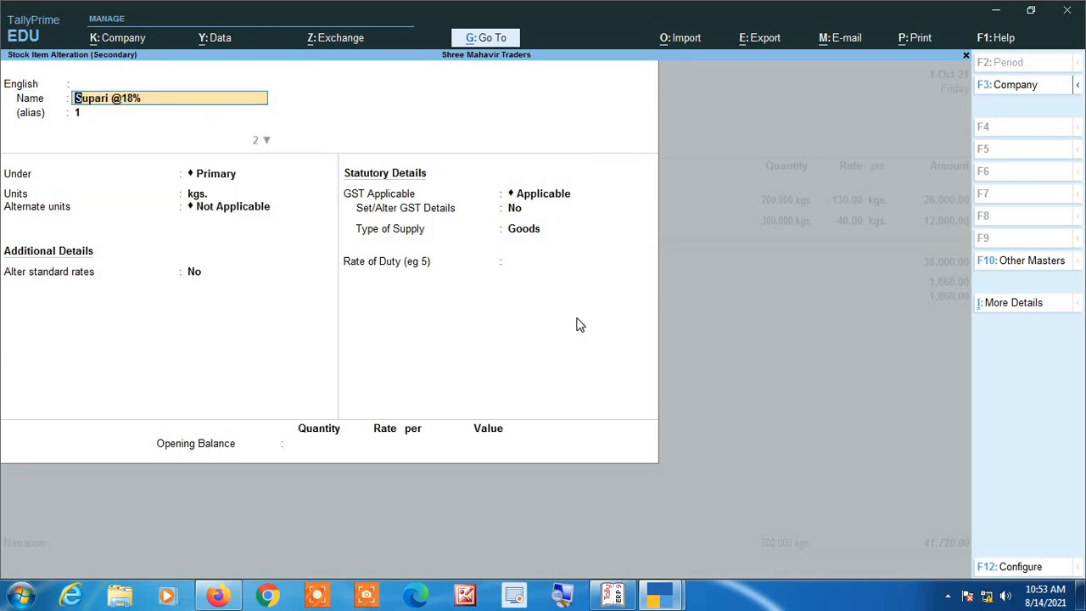
key("F12")
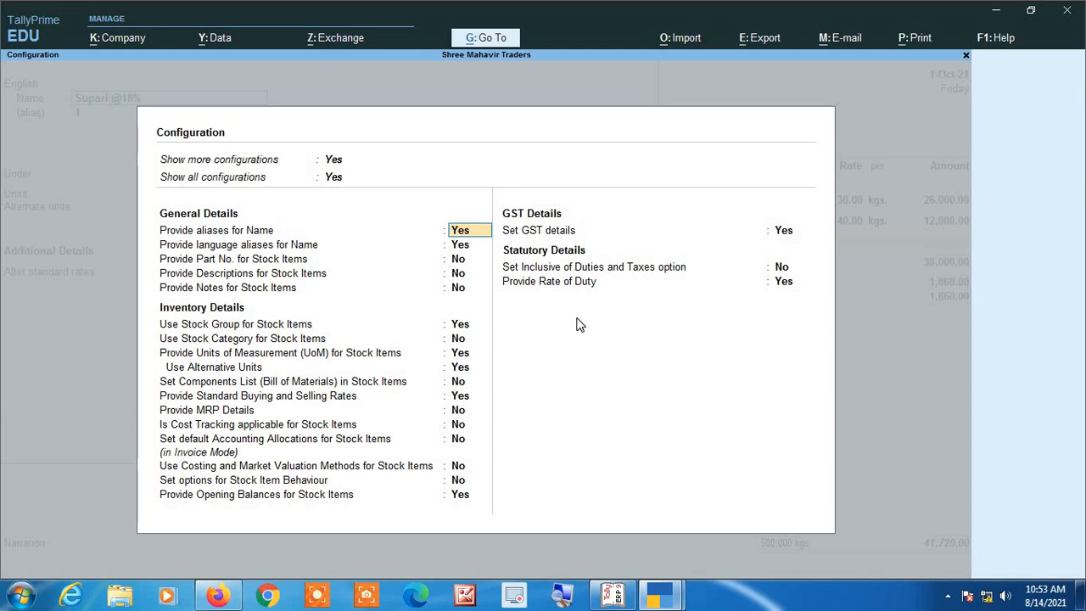
key("Return")
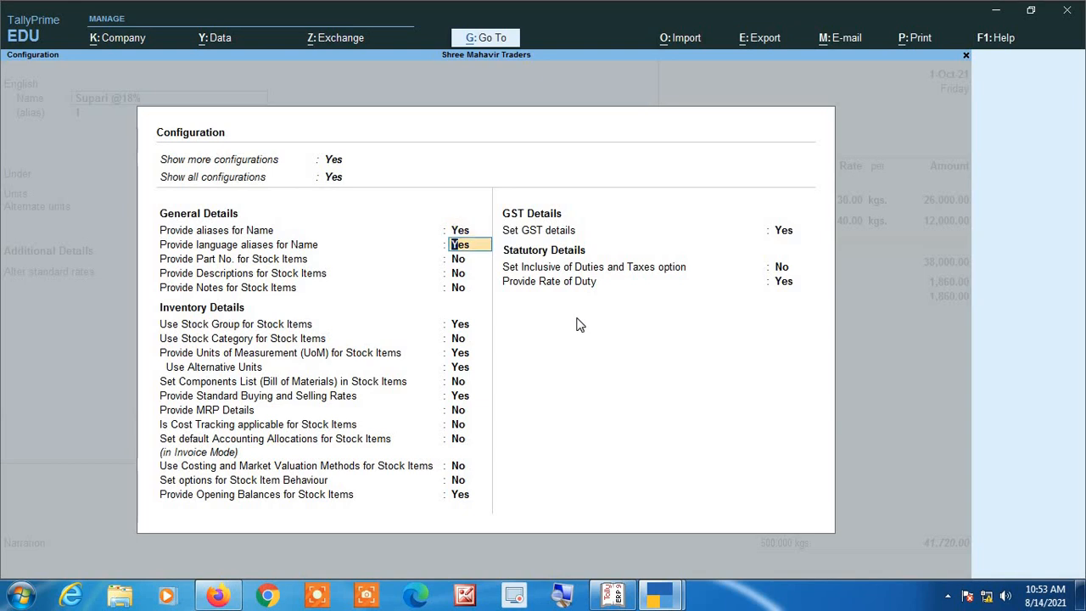
key("ctrl+a")
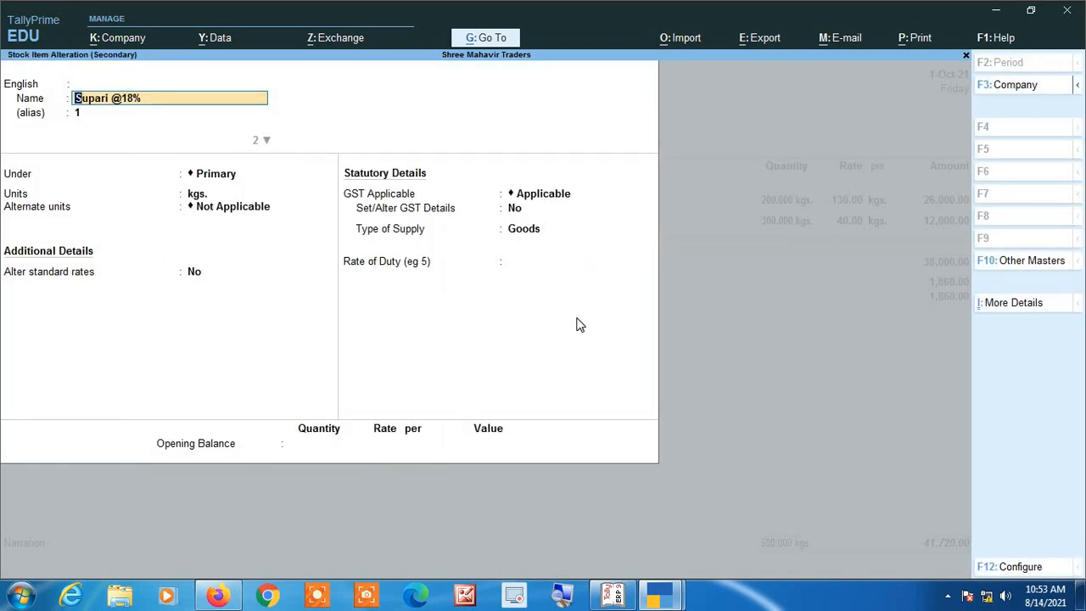
key("ctrl+a")
key("BackSpace")
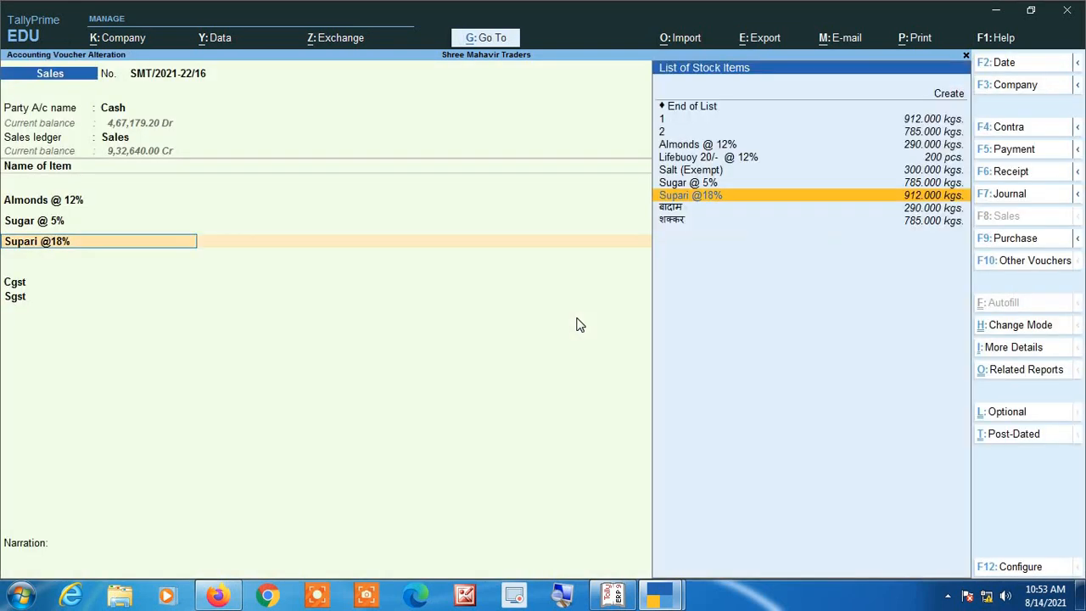
key("ctrl+d")
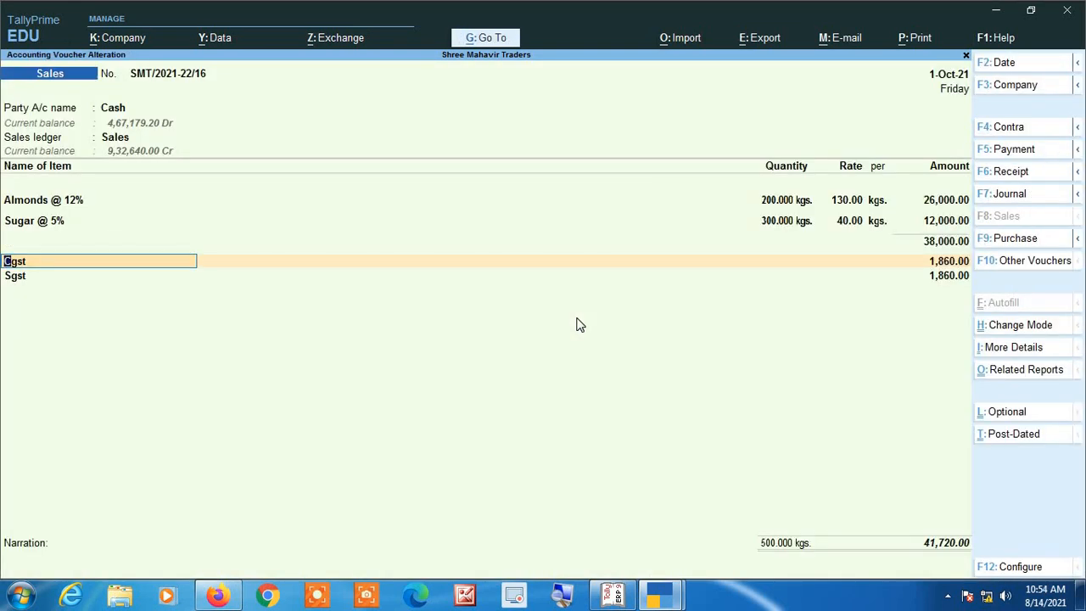
key("BackSpace")
key("Return")
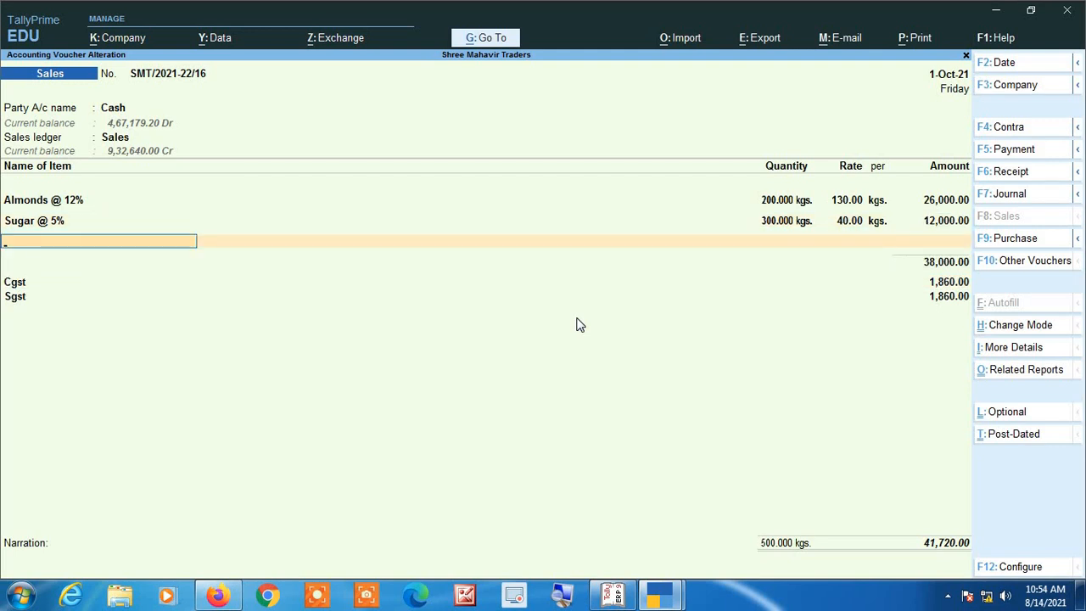
key("Return")
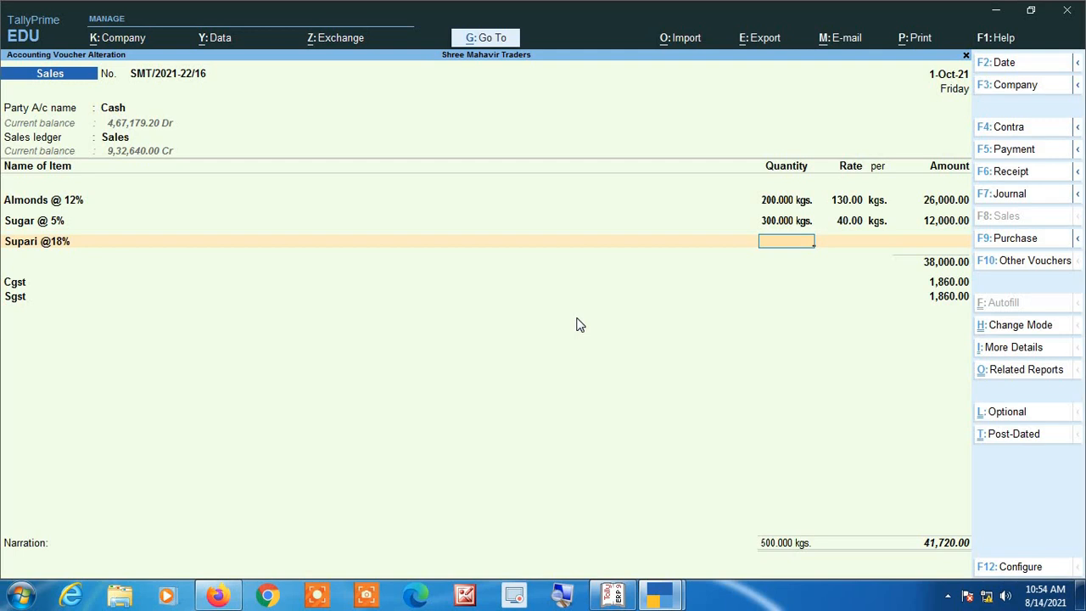
key("Escape")
key("y")
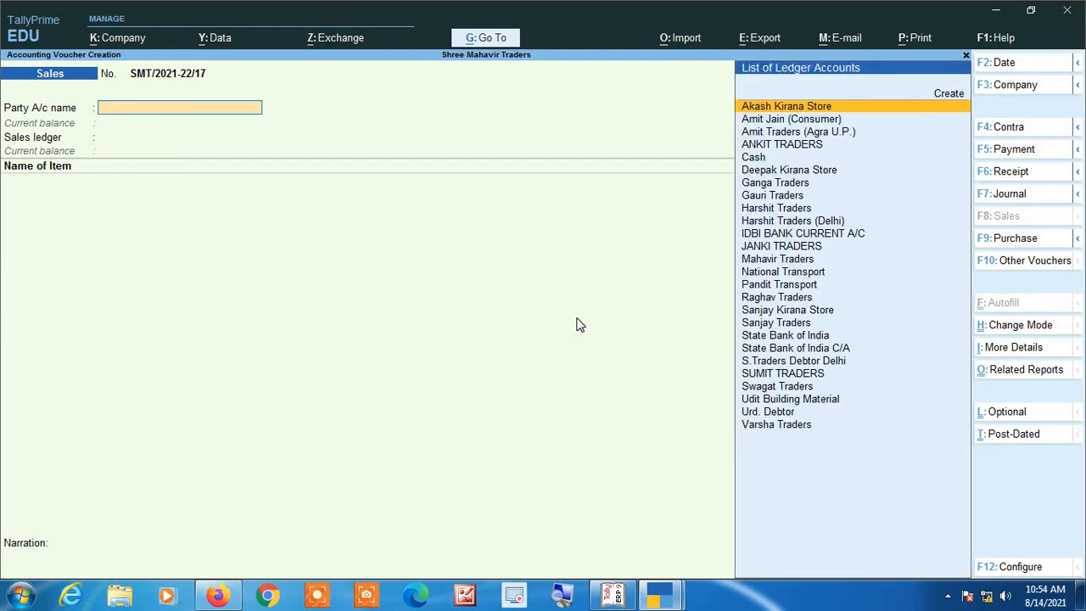
key("Escape")
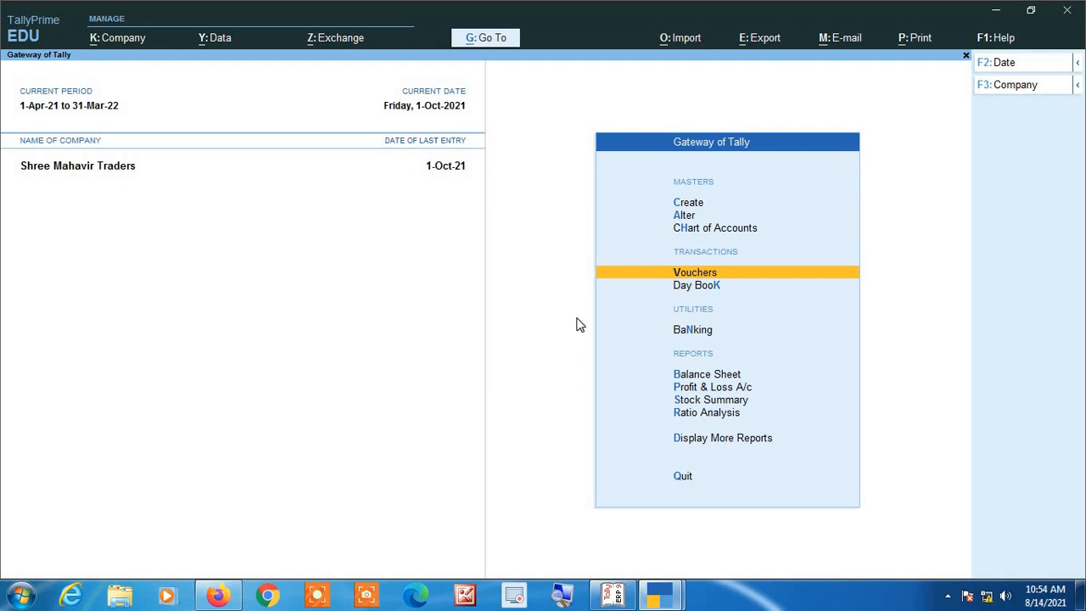
Start a payment voucher, go through the bank ledgers in the account list, and select State Bank of India C/A as the account.
key("Return")
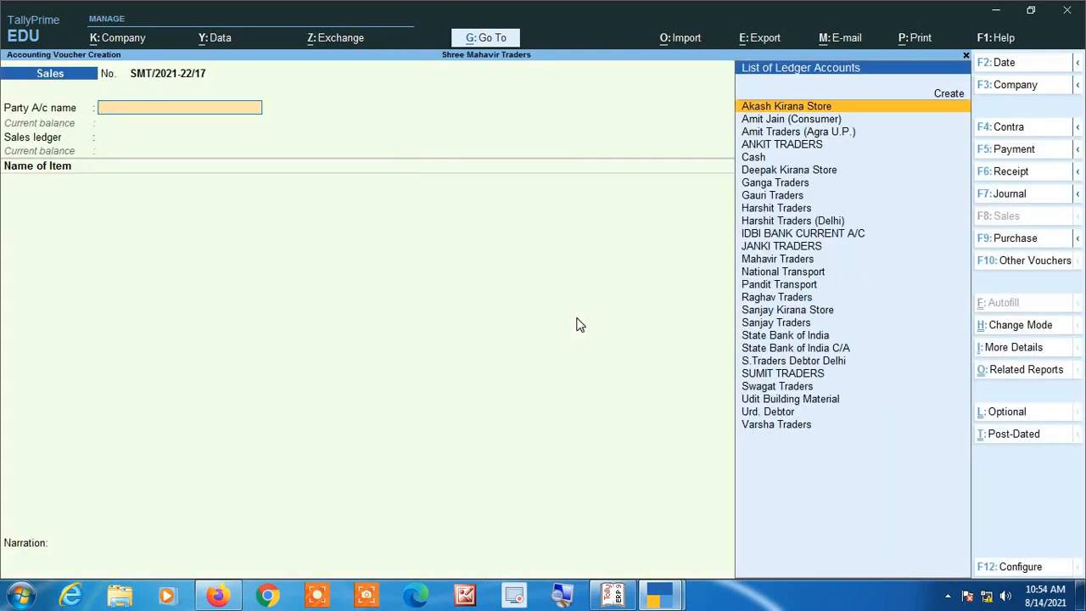
key("F5")
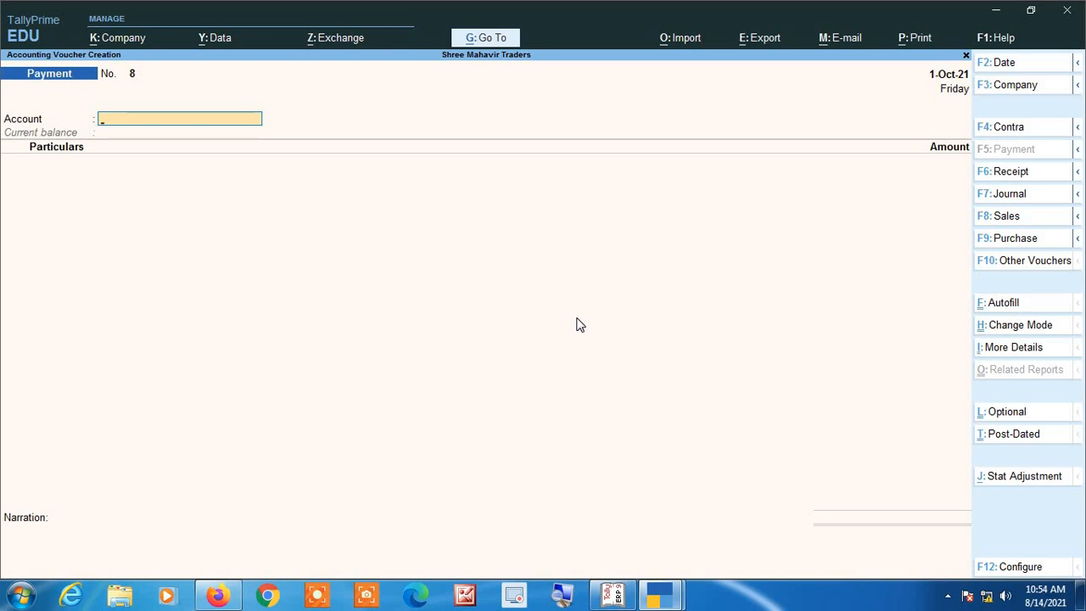
key("space")
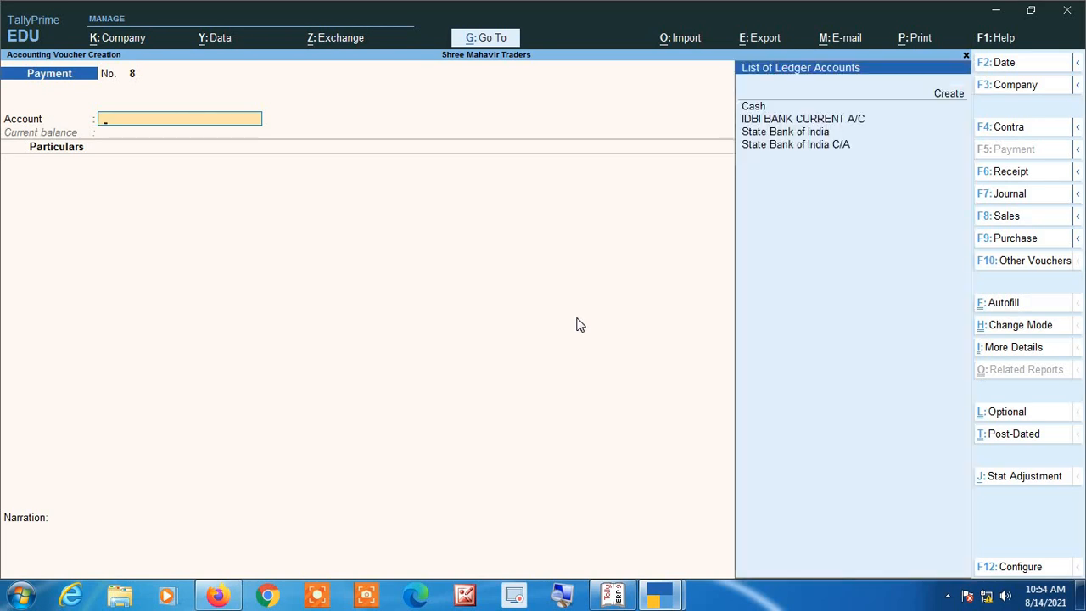
key("Down")
key("Down")
key("Down")
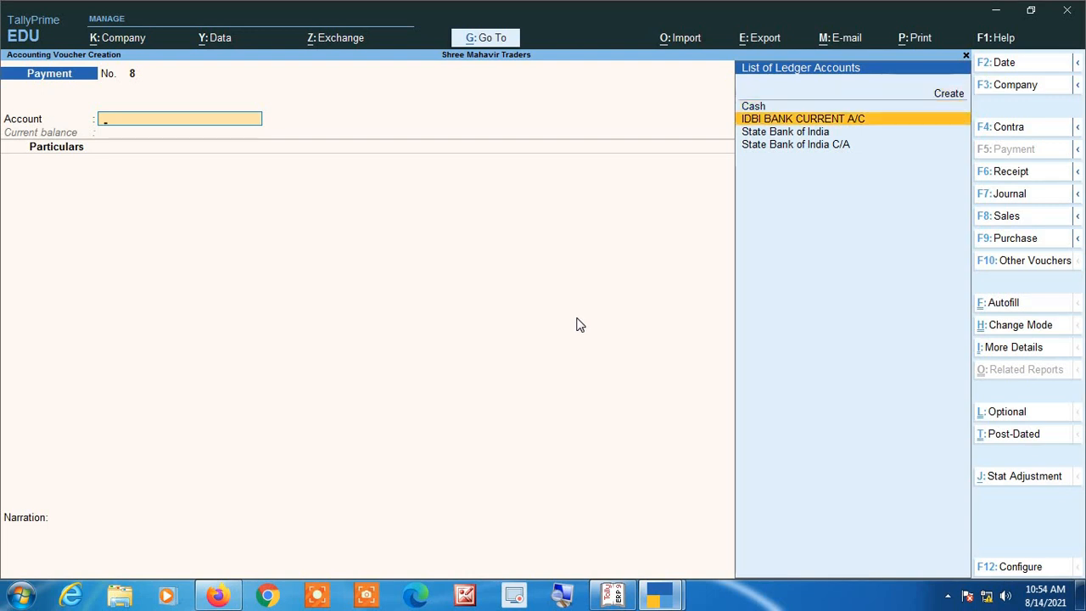
key("Down")
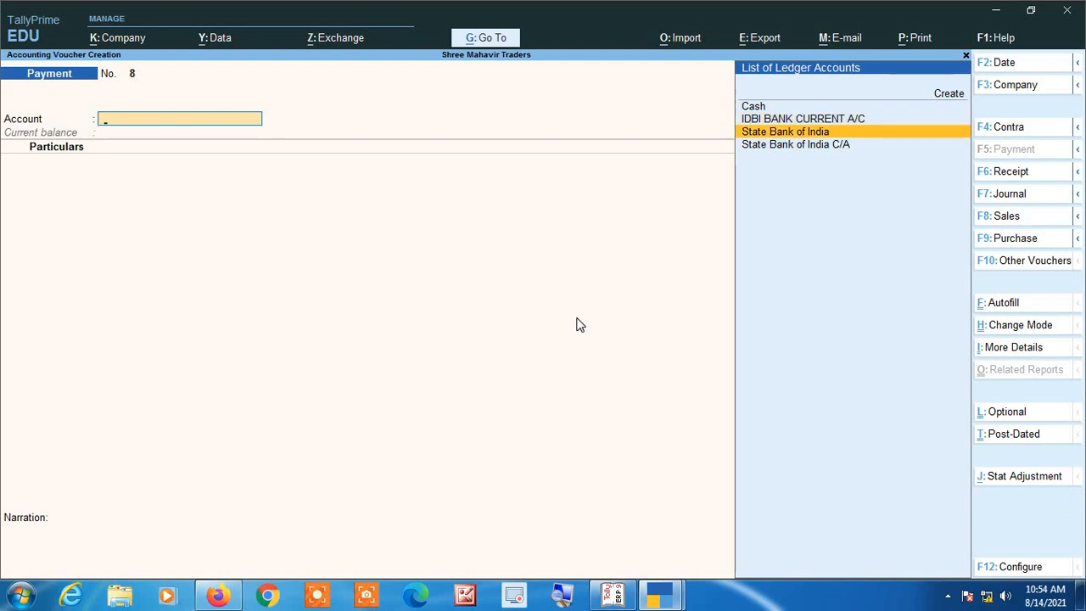
key("Down")
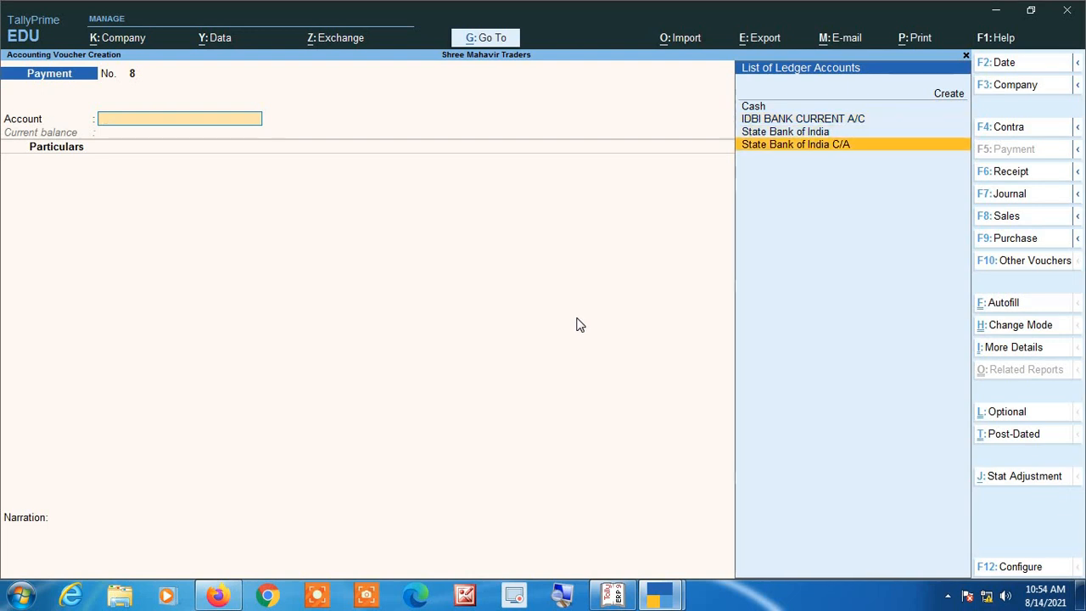
key("Up")
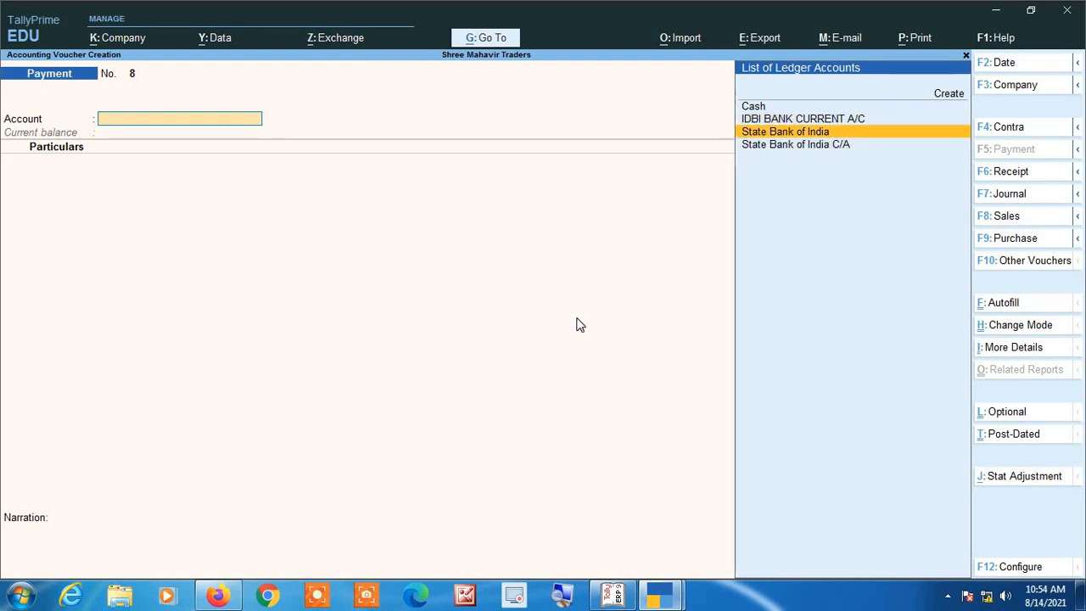
key("Up")
key("Down")
key("Down")
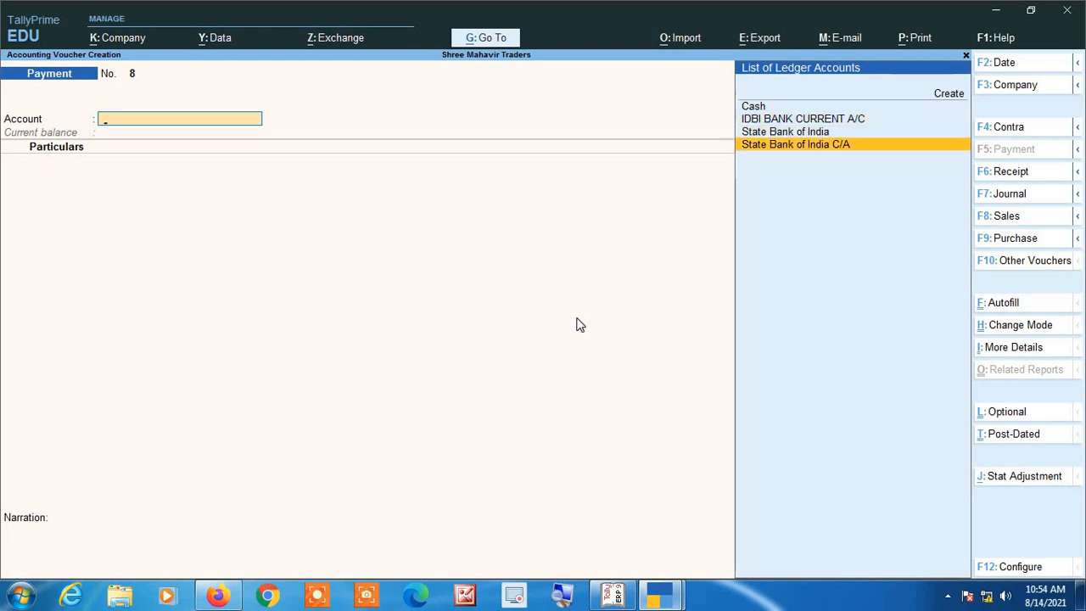
key("Up")
key("Up")
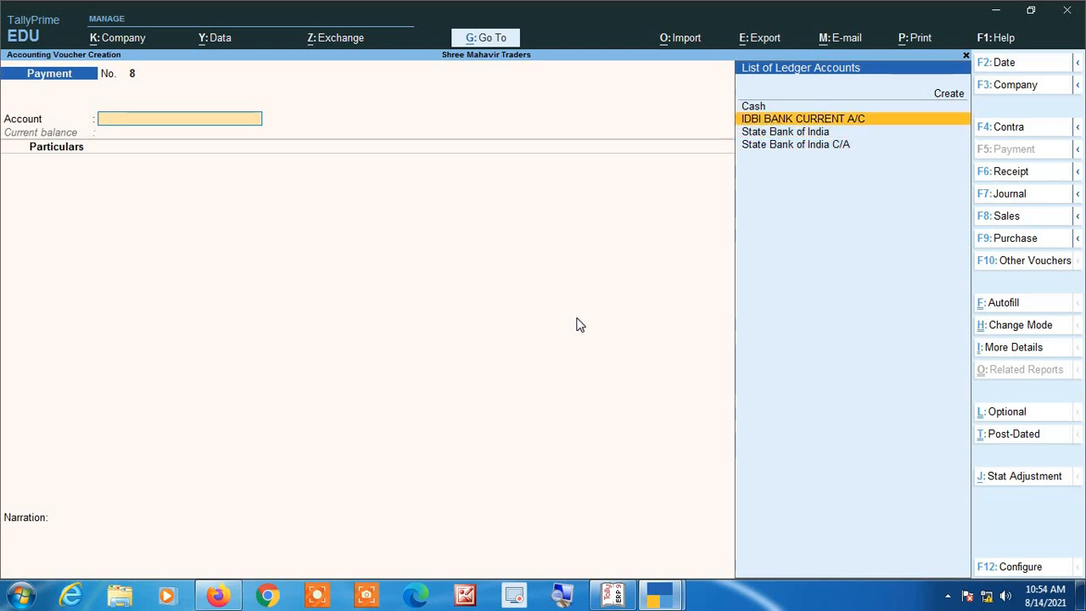
key("Down")
key("Down")
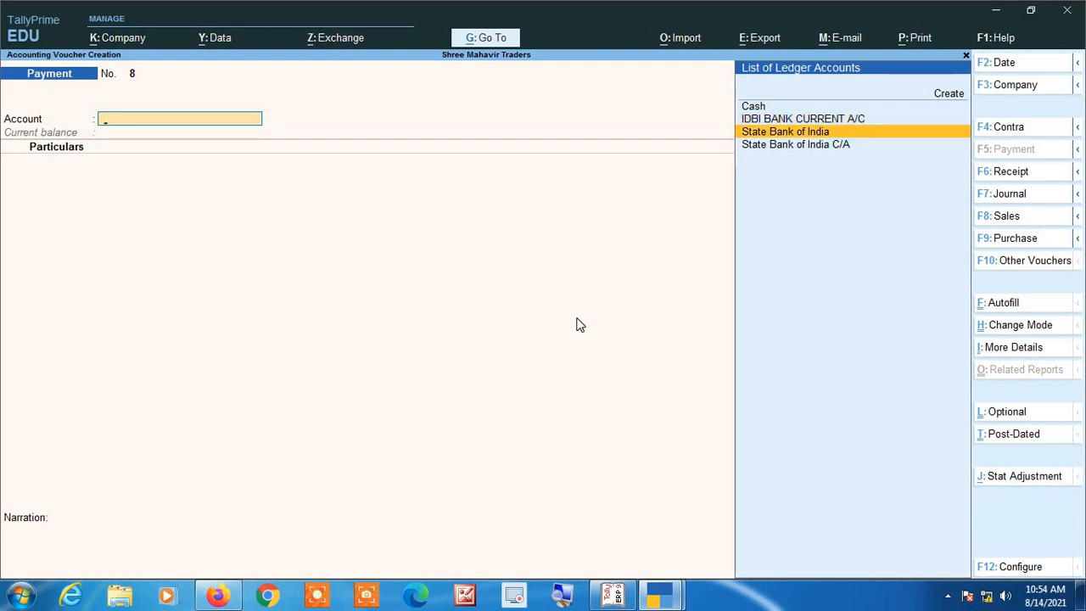
key("Return")
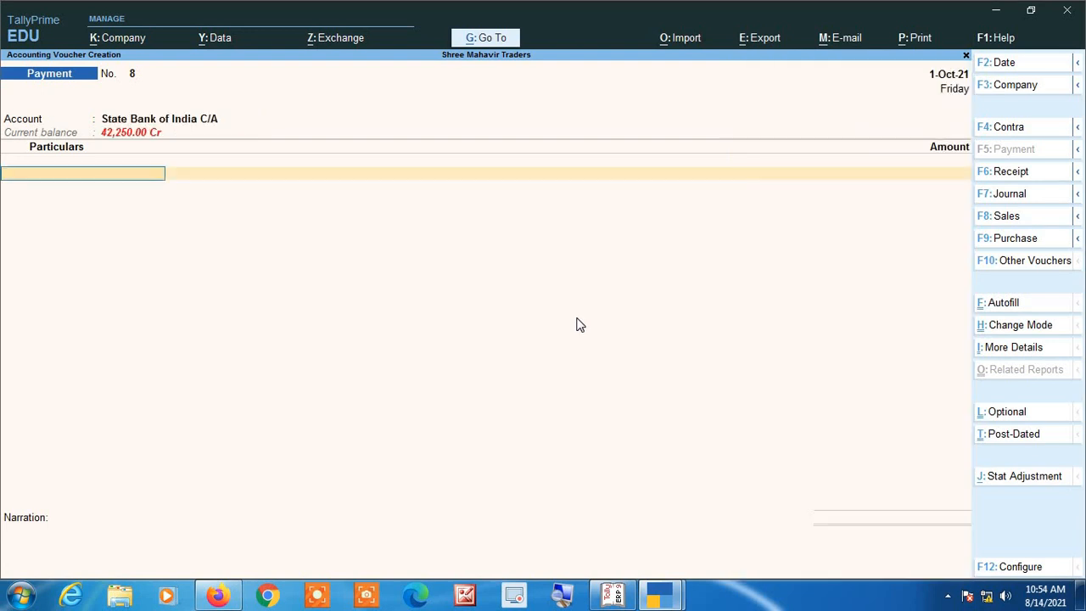
Open the State Bank of India C/A ledger from the payment voucher and add 1 as its alias.
key("BackSpace")
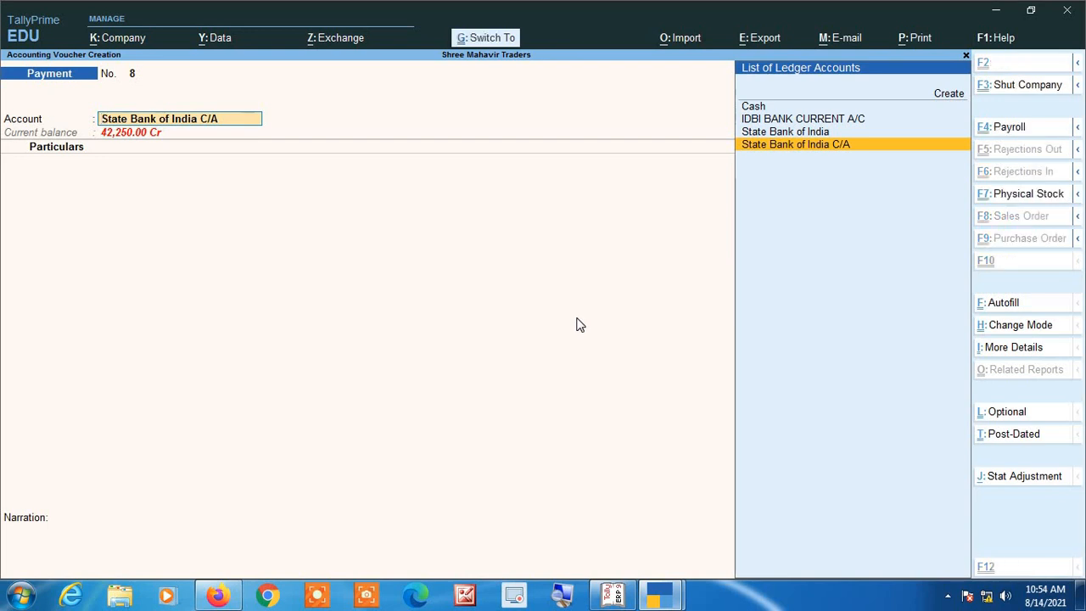
key("ctrl+Return")
key("Return")
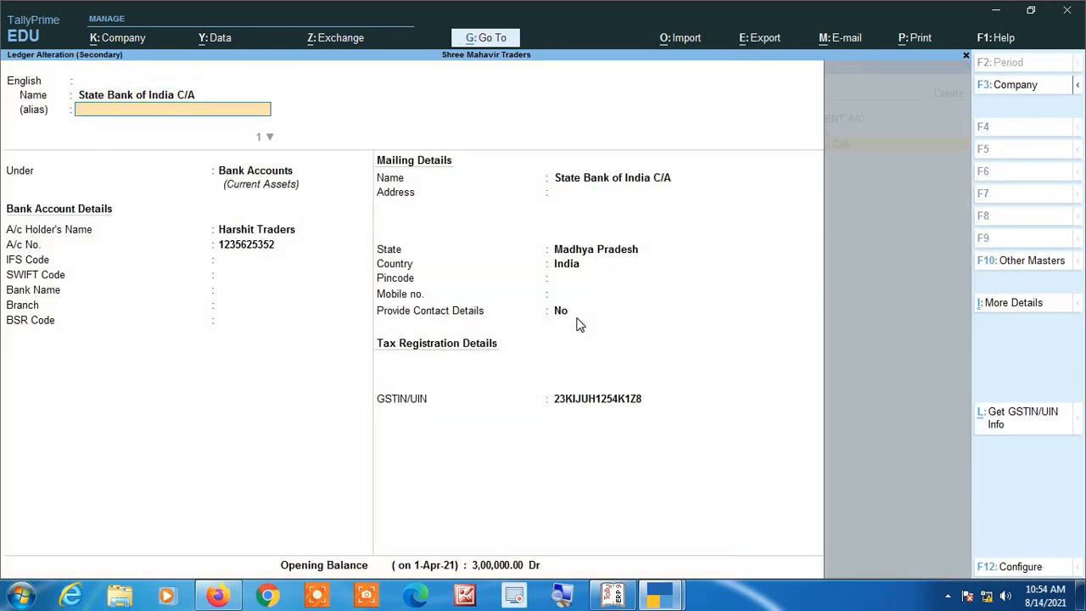
key("Return")
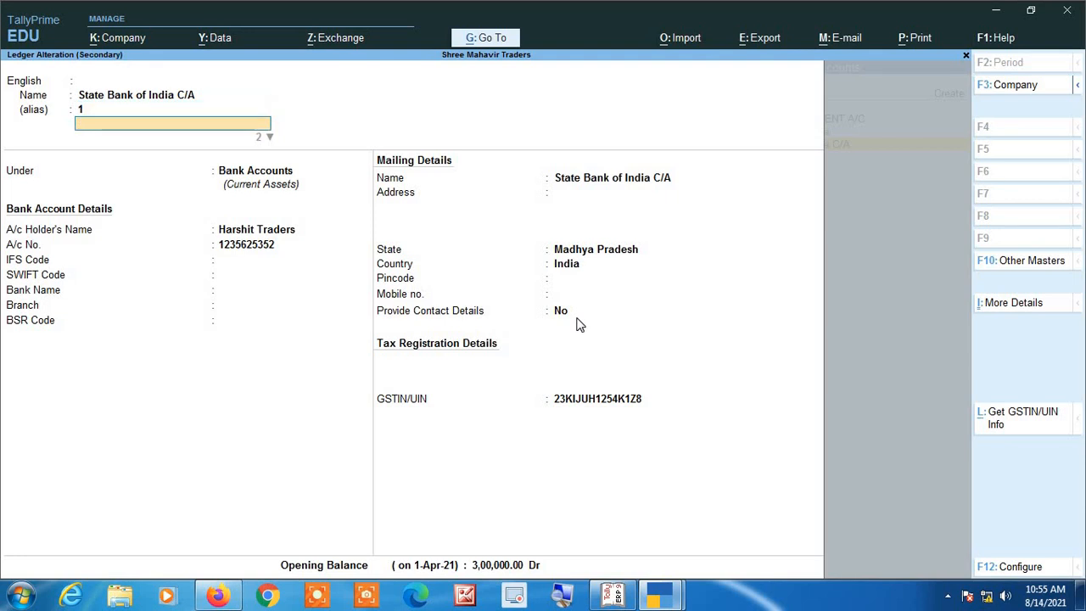
Set Provide language aliases for Name to No in the ledger configuration, and save the State Bank of India C/A ledger.
key("F12")
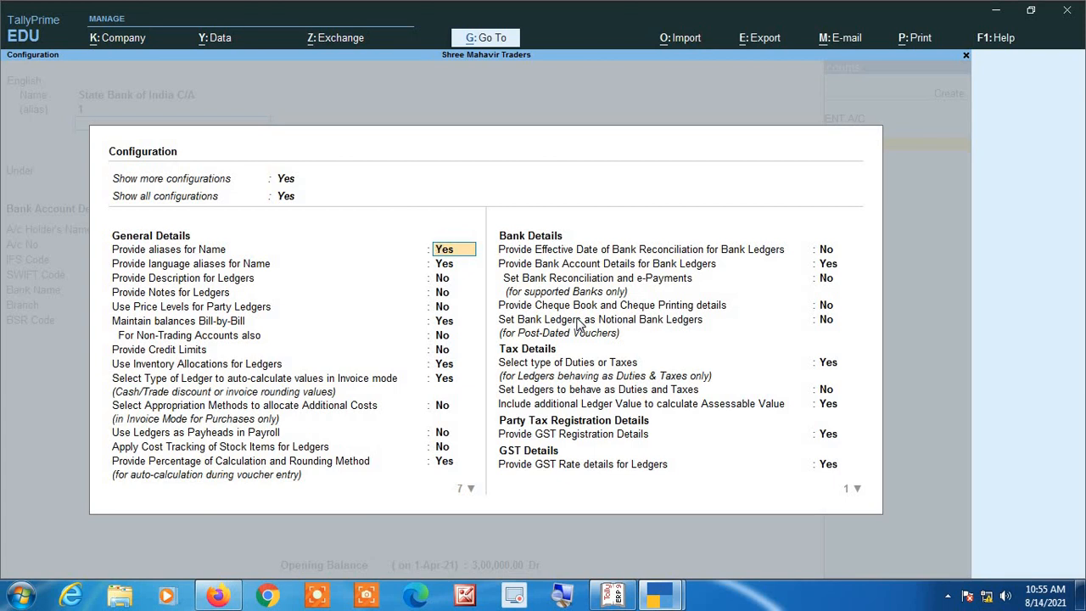
key("Return")
type("n")
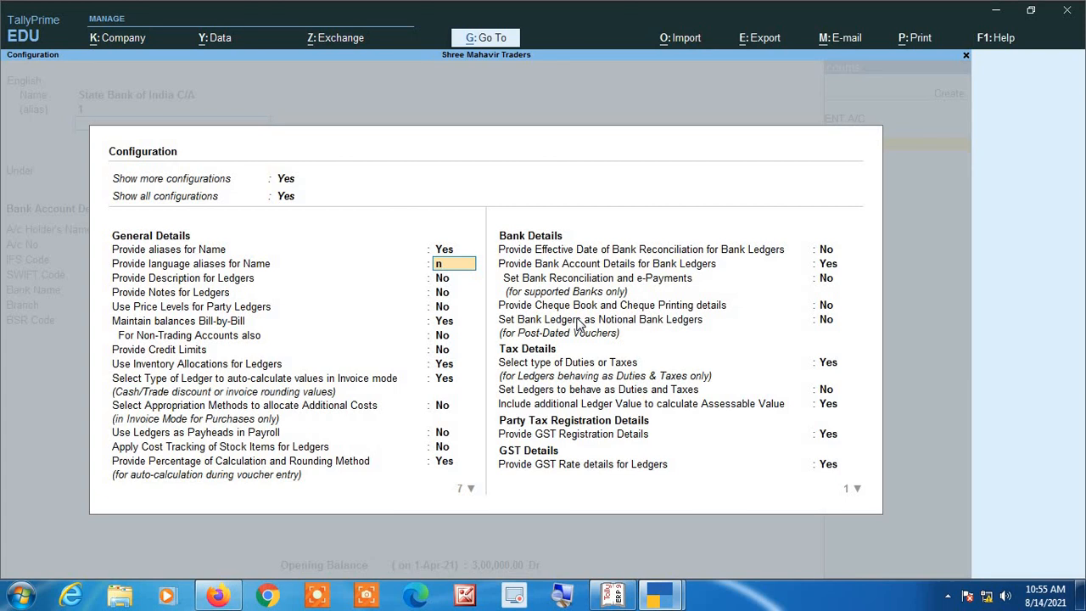
key("Return")
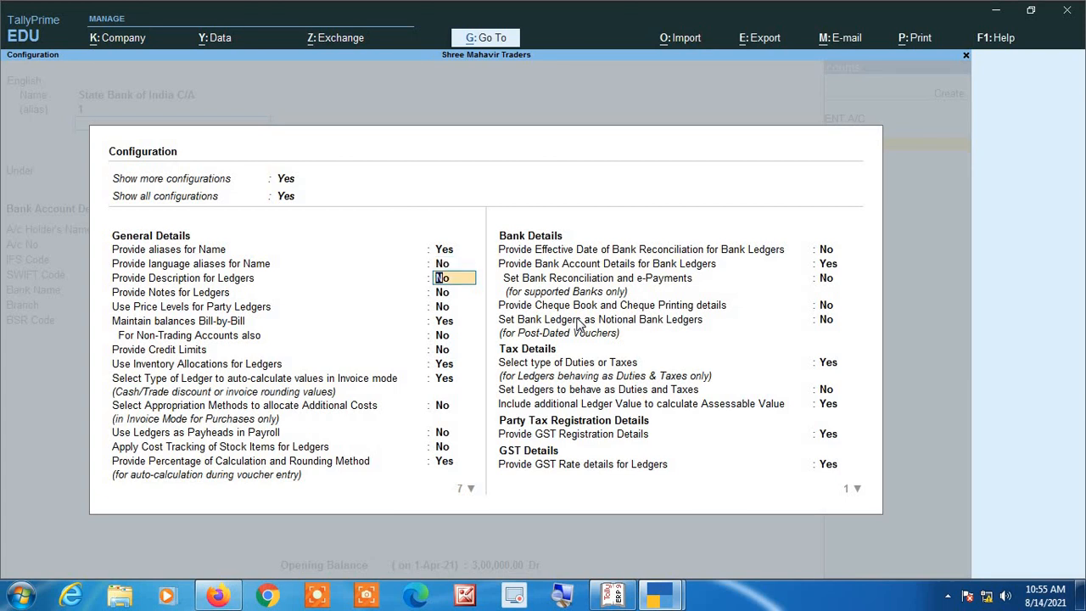
key("ctrl+a")
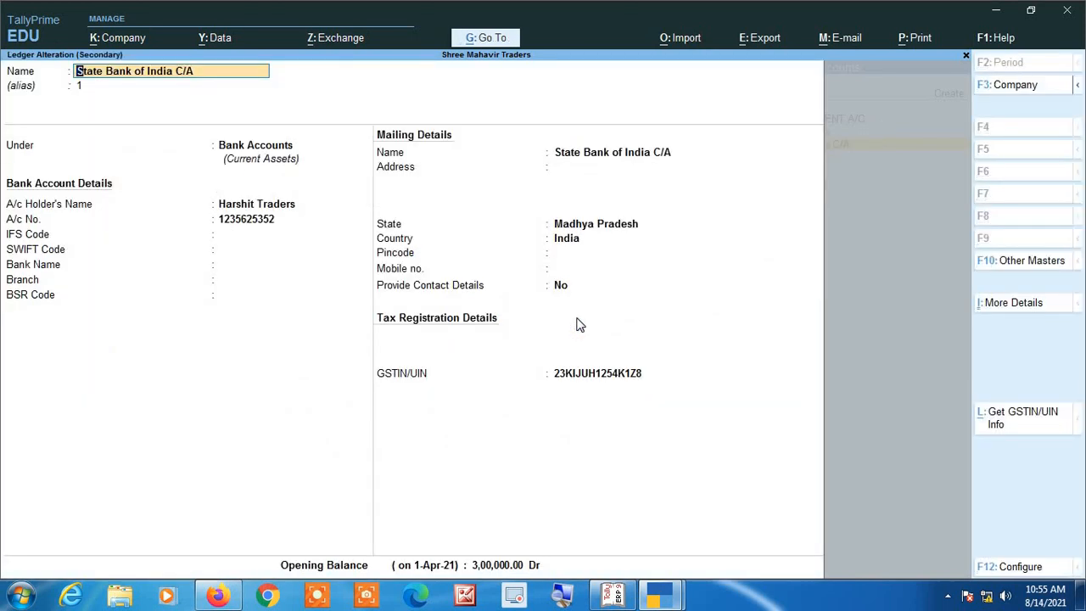
key("Return")
key("Return")
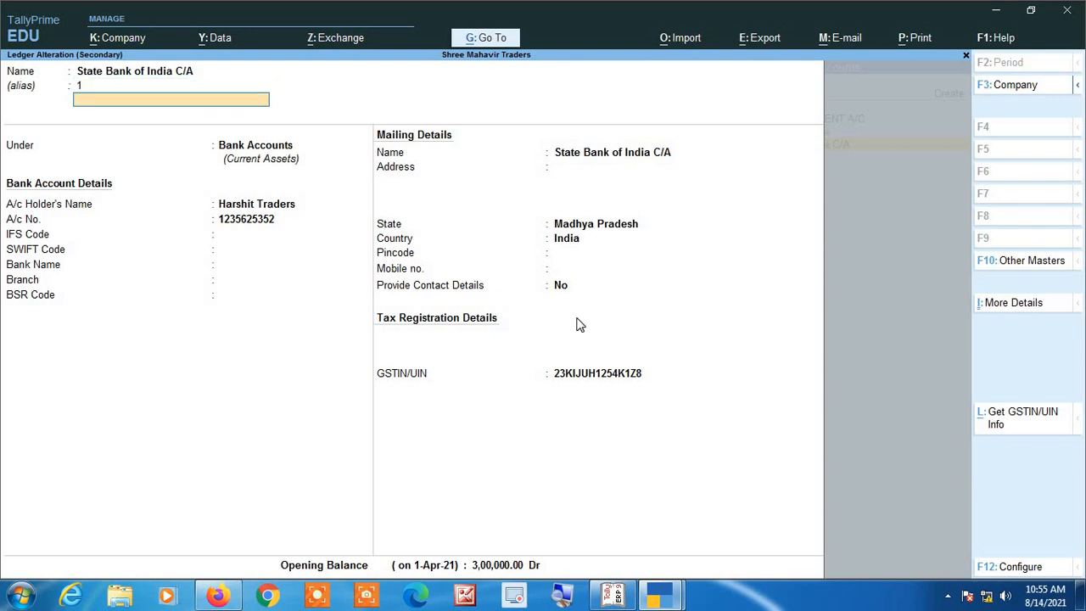
key("ctrl+a")
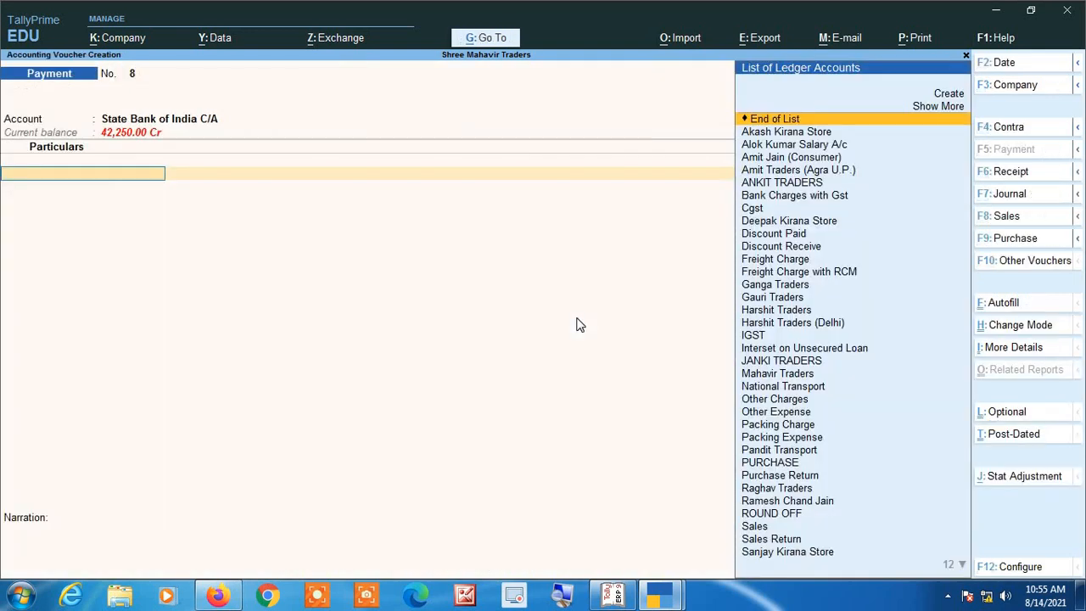
Restart the payment voucher, select State Bank of India C/A through its alias 1, and quit the voucher without saving.
key("Escape")
key("Escape")
key("Escape")
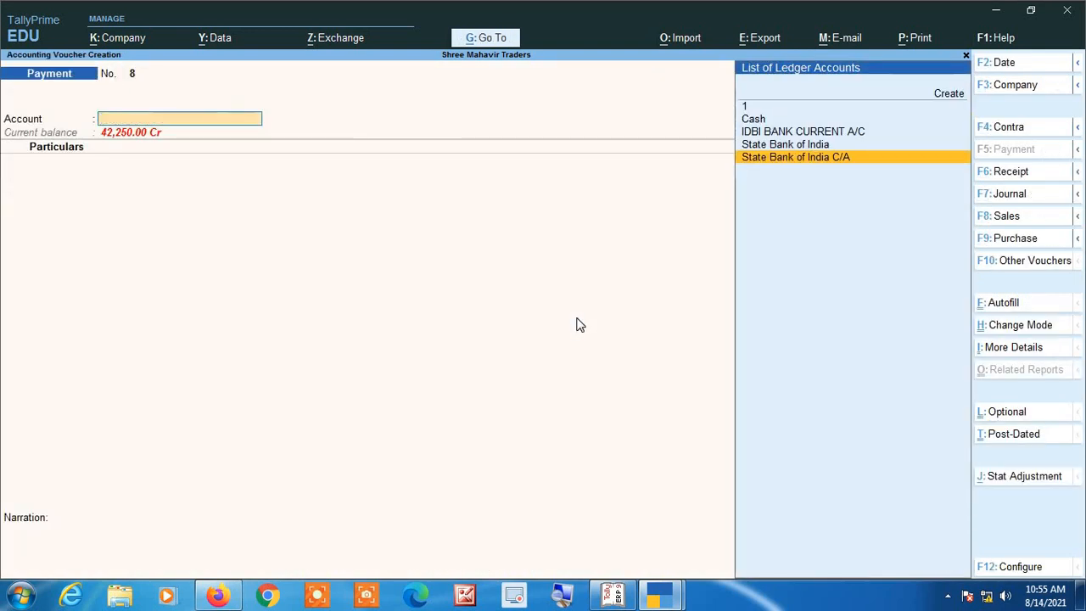
key("y")
key("Return")
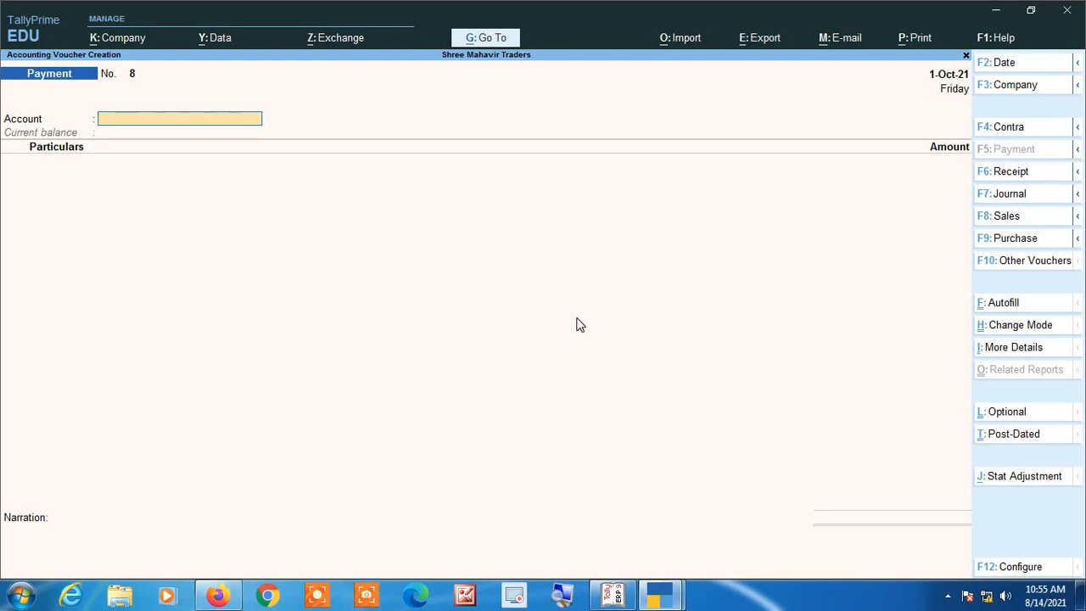
key("Return")
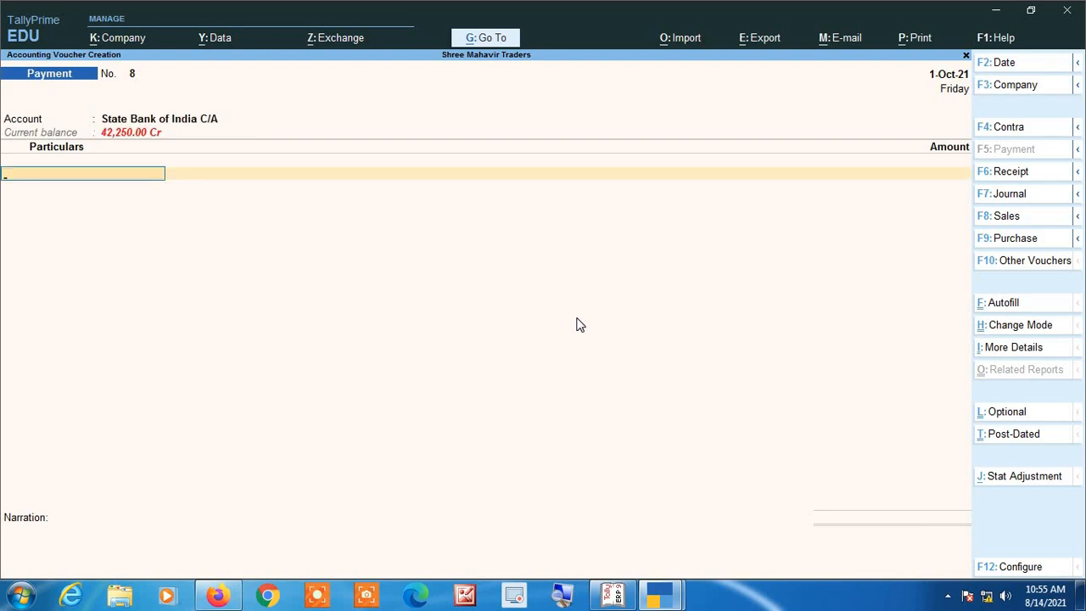
key("BackSpace")
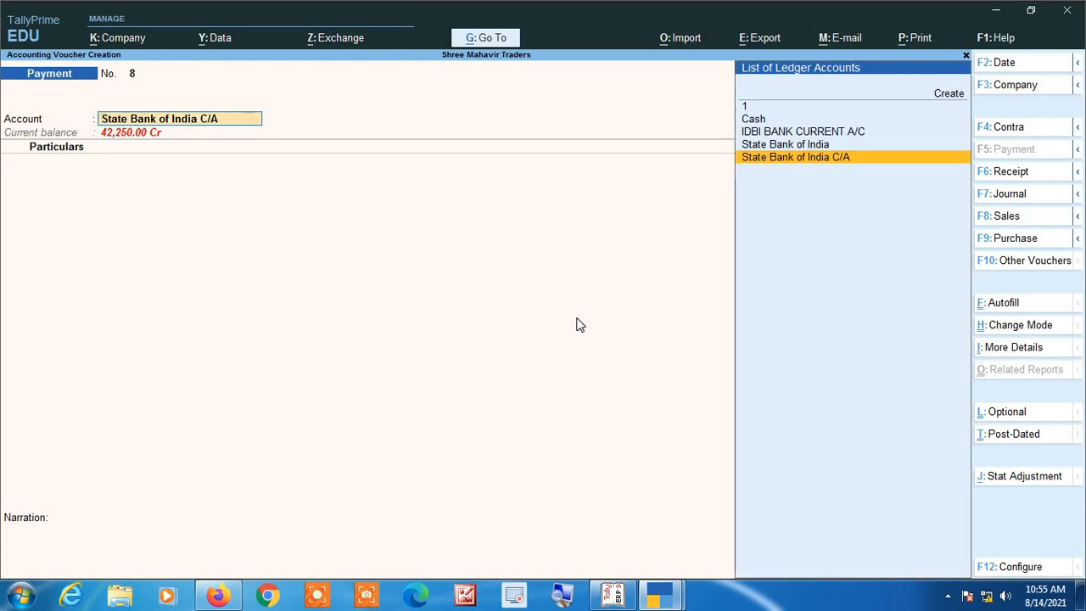
key("Escape")
key("Escape")
key("y")
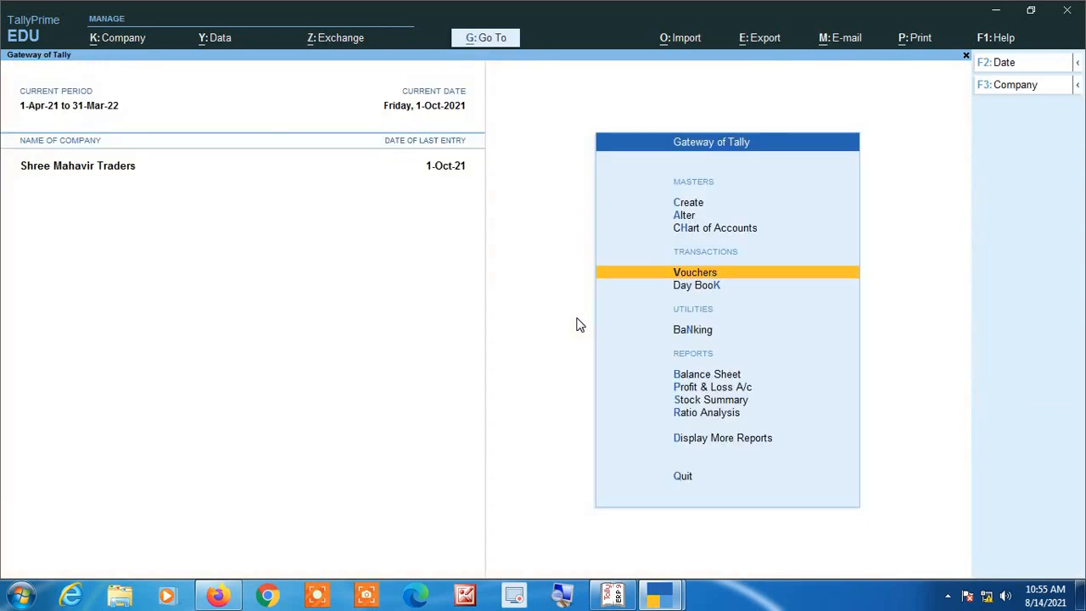
Start a receipt voucher, enter State Bank of India C/A as the account, and replace it with IDBI BANK CURRENT A/C.
key("Return")
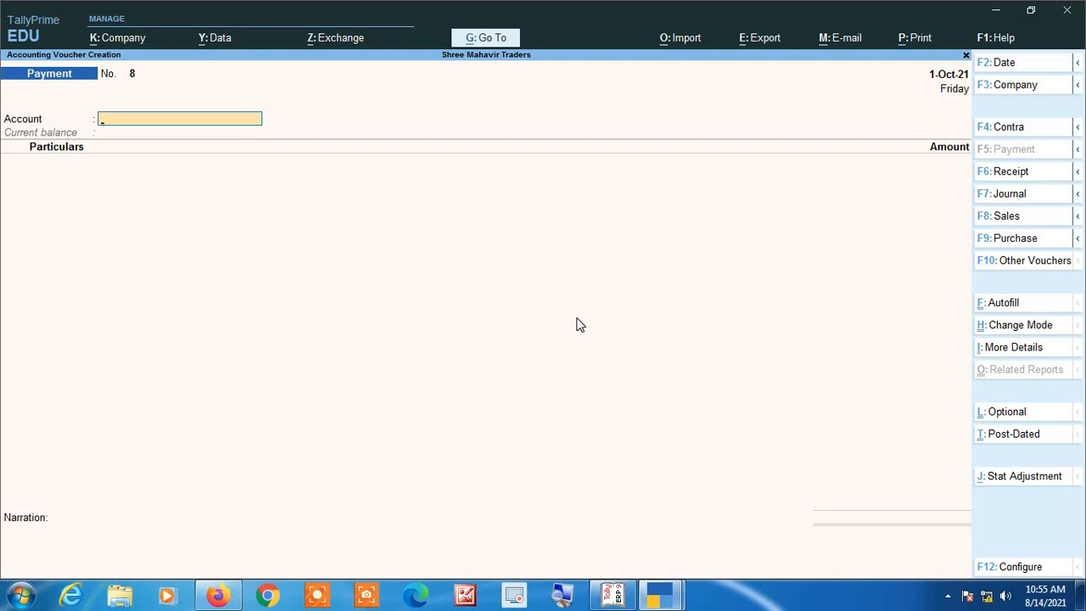
key("F6")
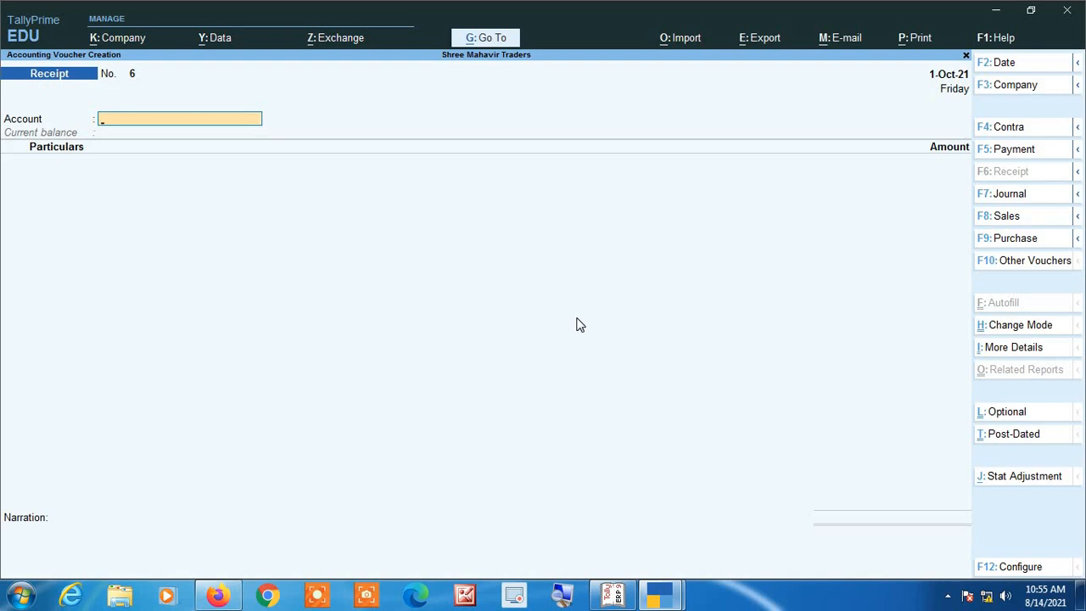
key("Return")
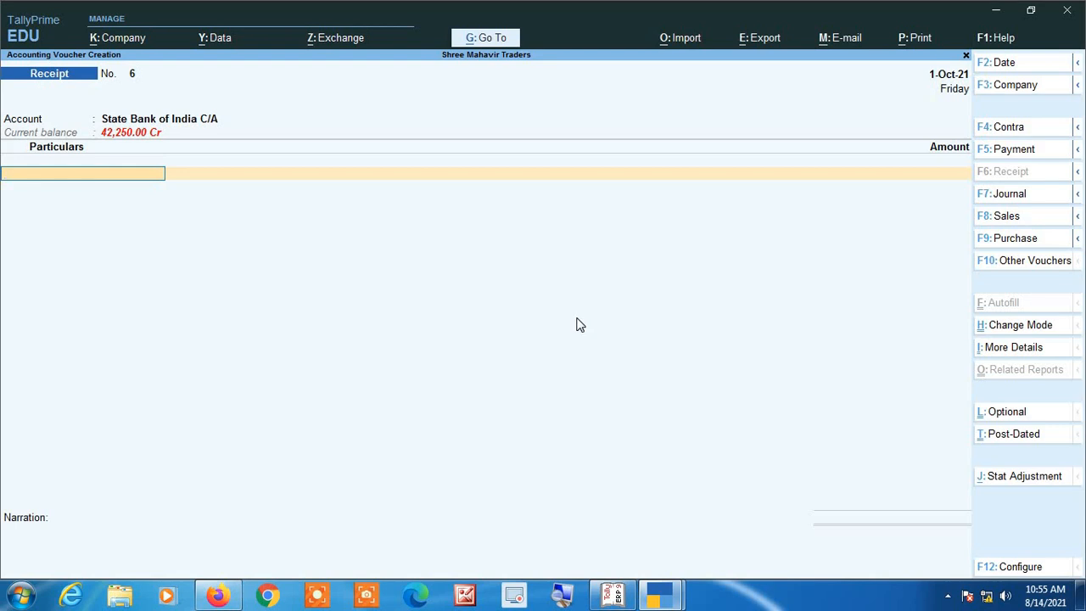
key("BackSpace")
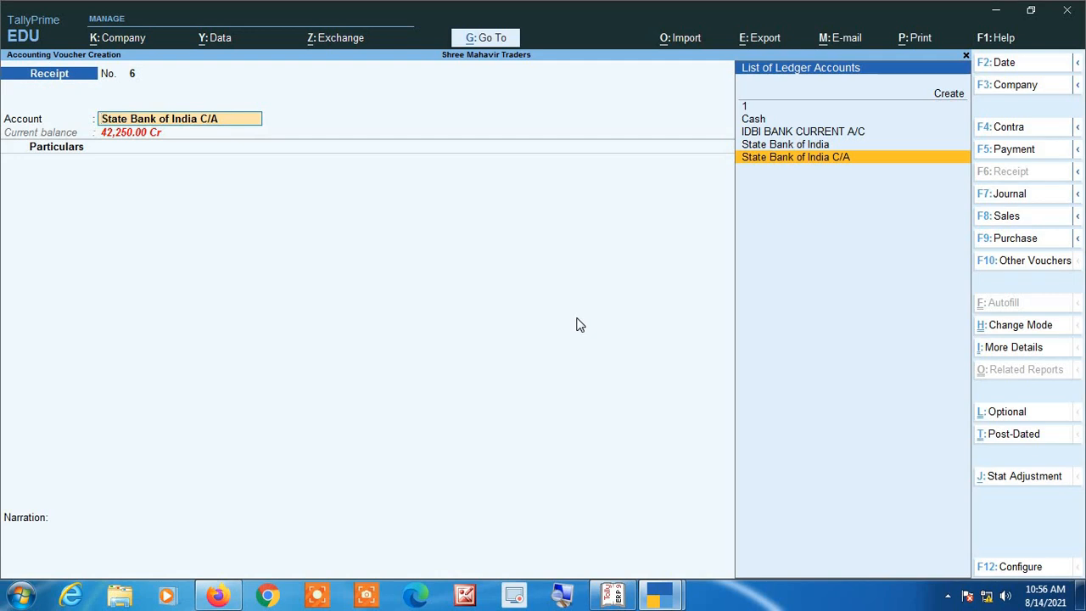
key("Up")
key("Up")
key("Return")
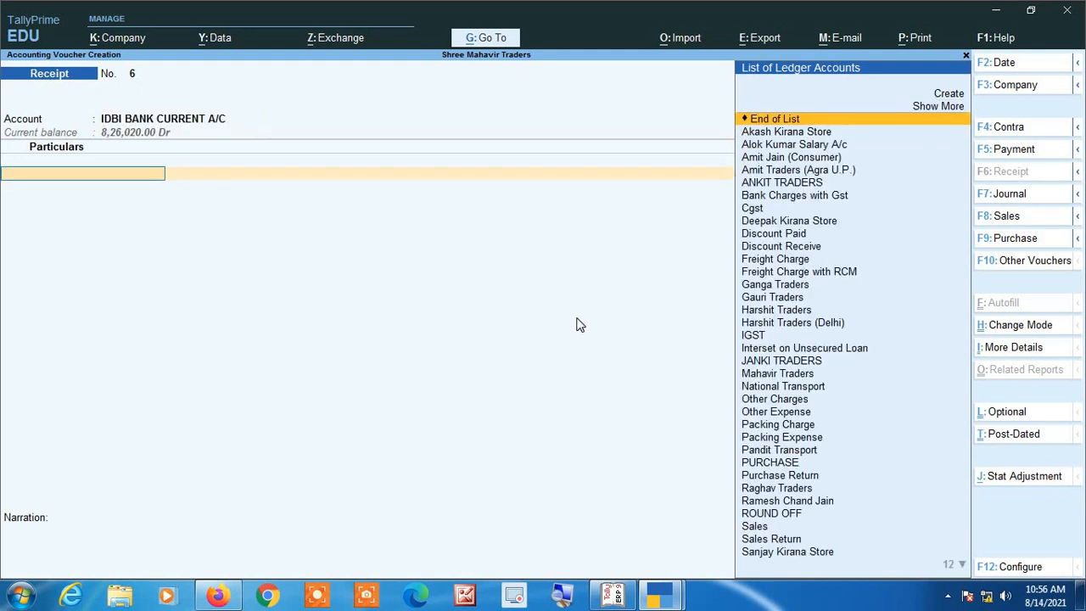
Open the IDBI BANK CURRENT A/C ledger from the receipt voucher, add 2 as its alias, and save the ledger.
key("BackSpace")
key("ctrl+Return")
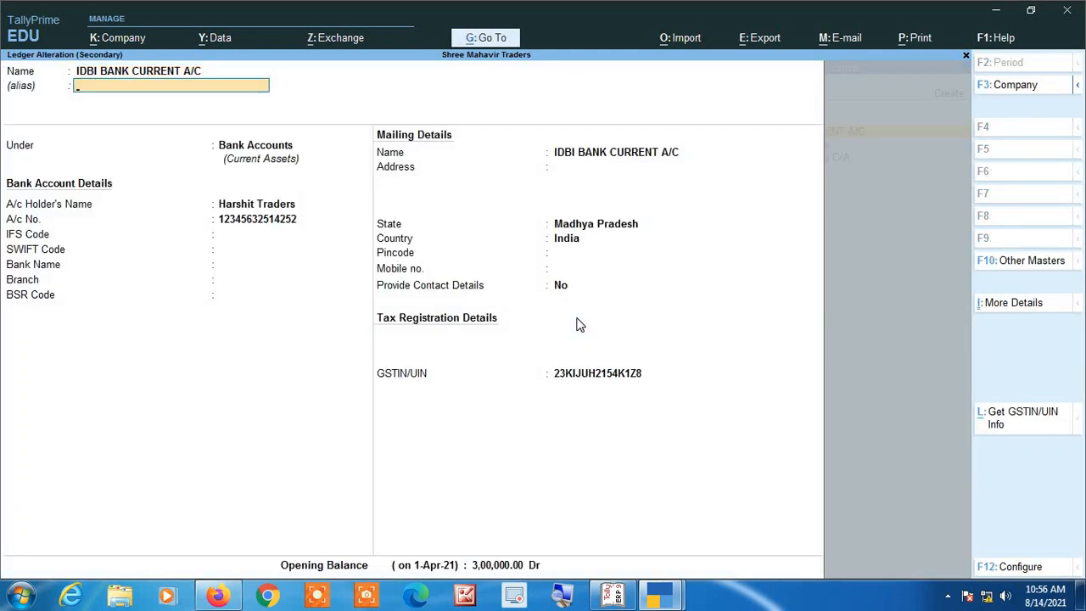
type("2")
key("Return")
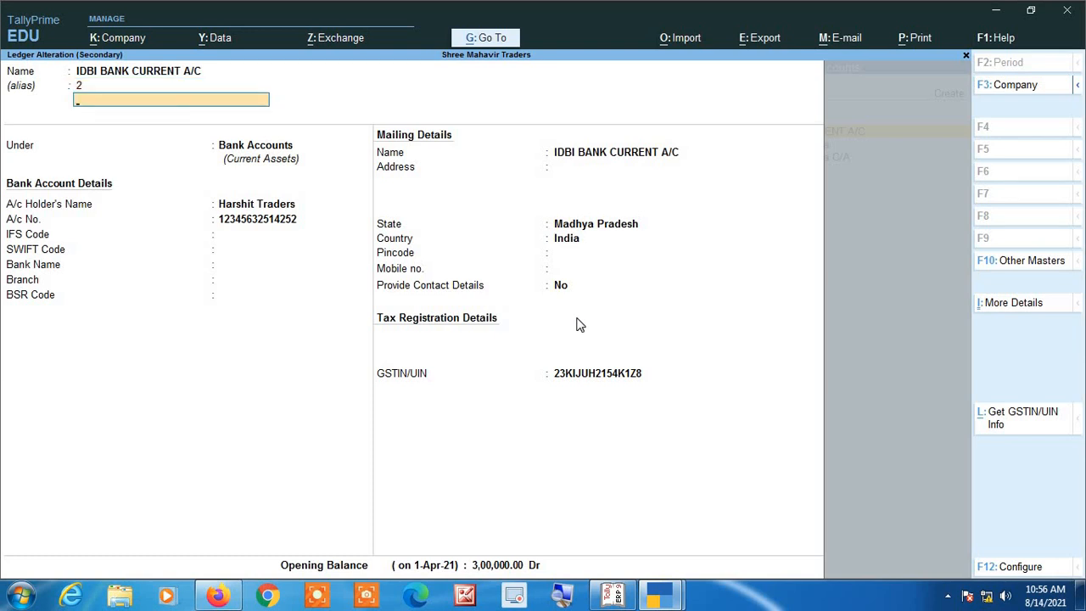
key("ctrl+a")
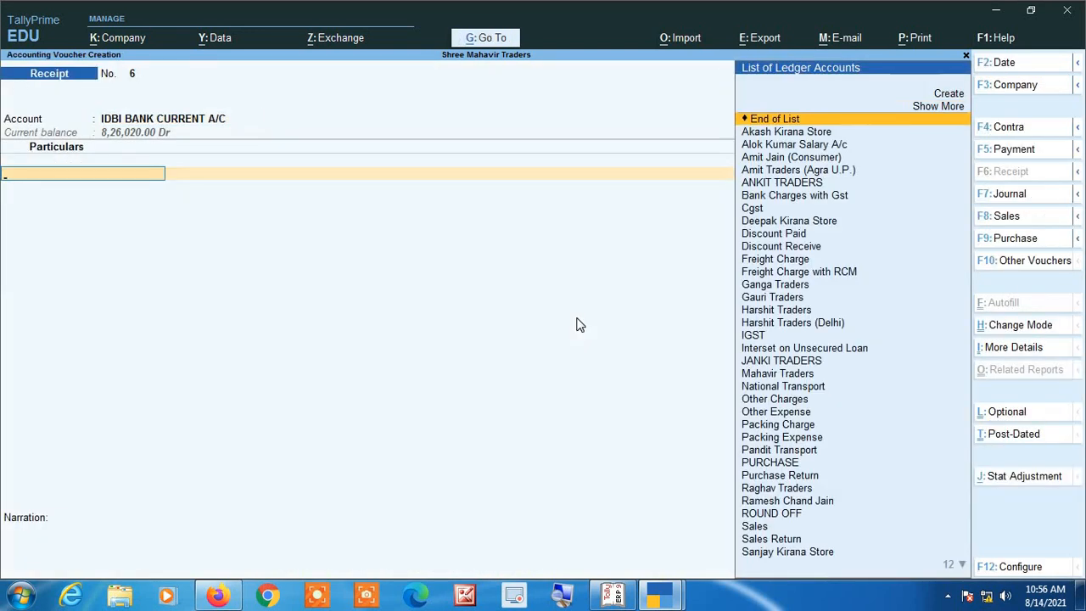
Clear the receipt voucher, enter State Bank of India C/A as its account again, and quit without saving.
key("Escape")
key("Return")
key("Return")
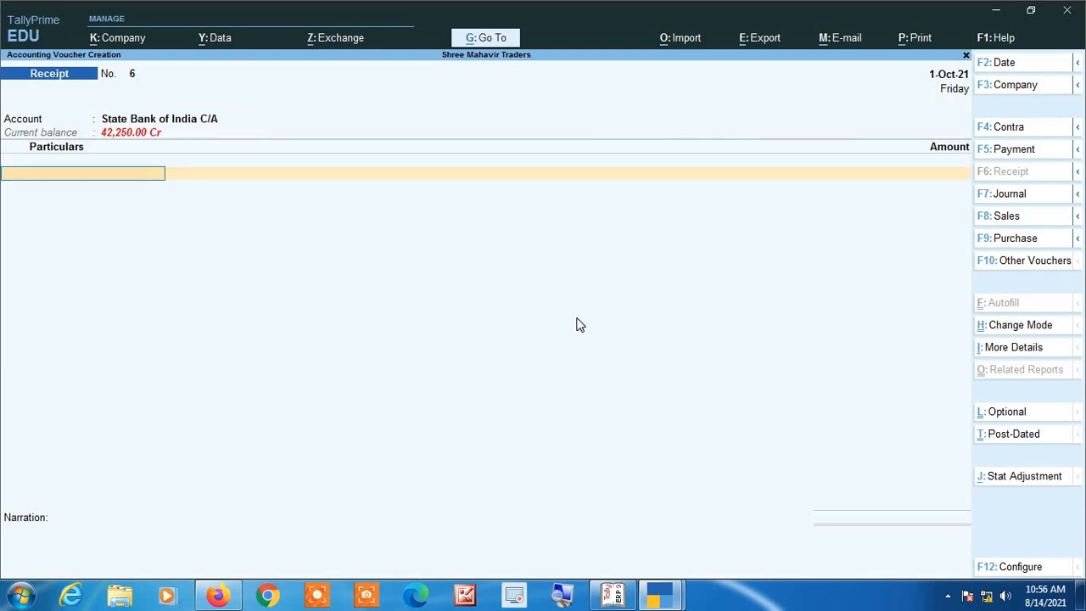
key("BackSpace")
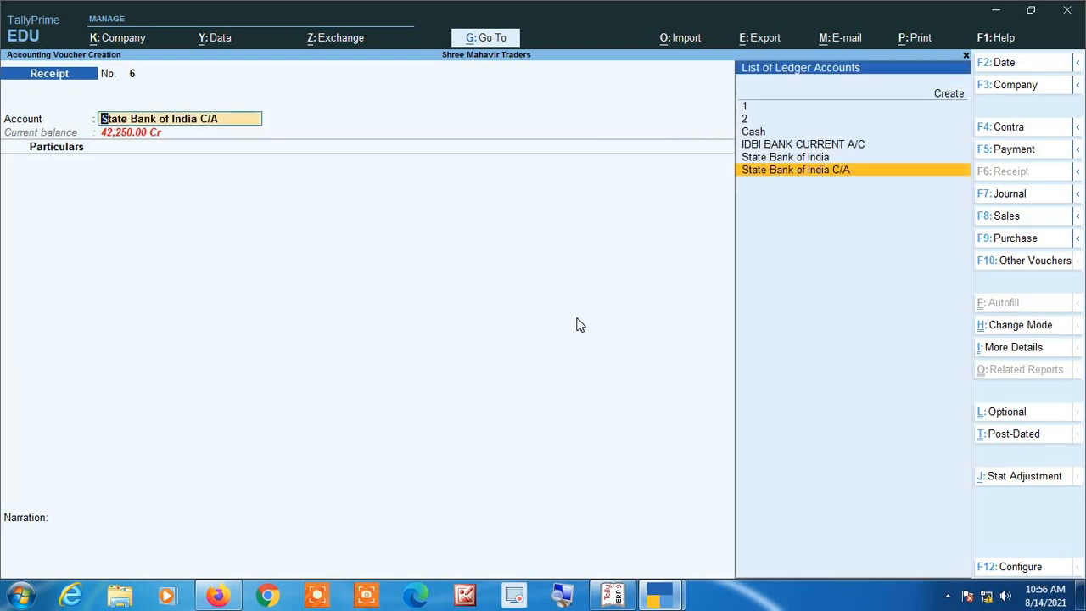
key("Escape")
key("y")
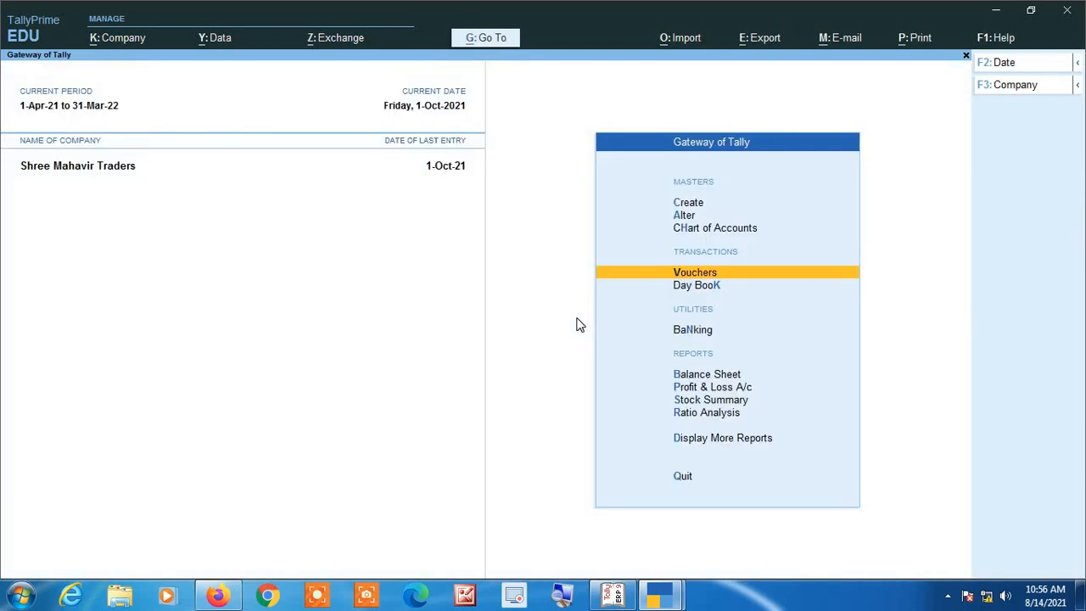
Start a receipt voucher and select IDBI BANK CURRENT A/C as the account through its alias 2.
key("Return")
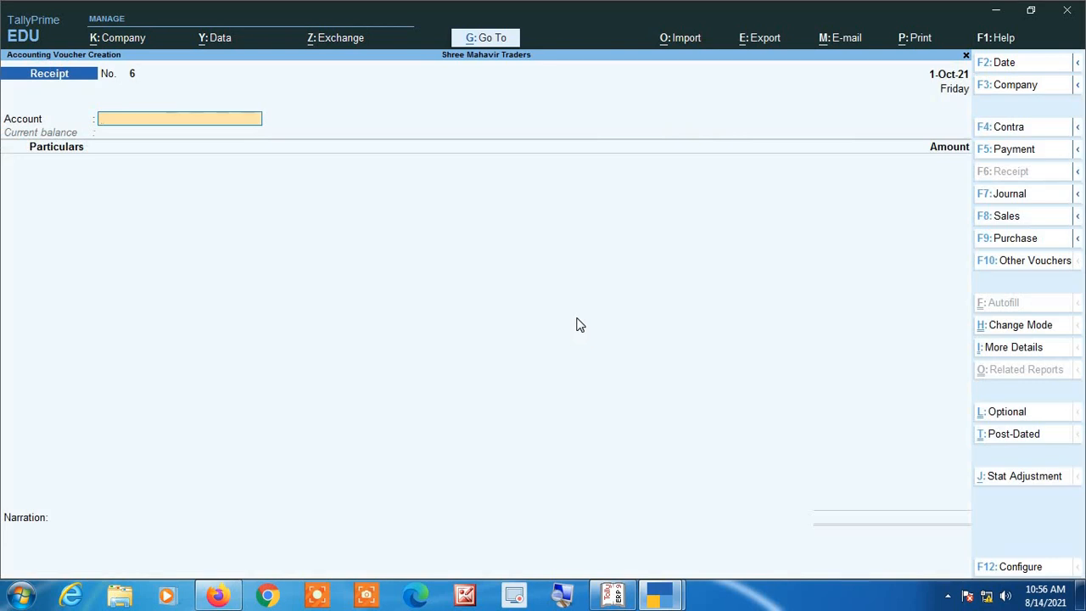
type("2")
key("Return")
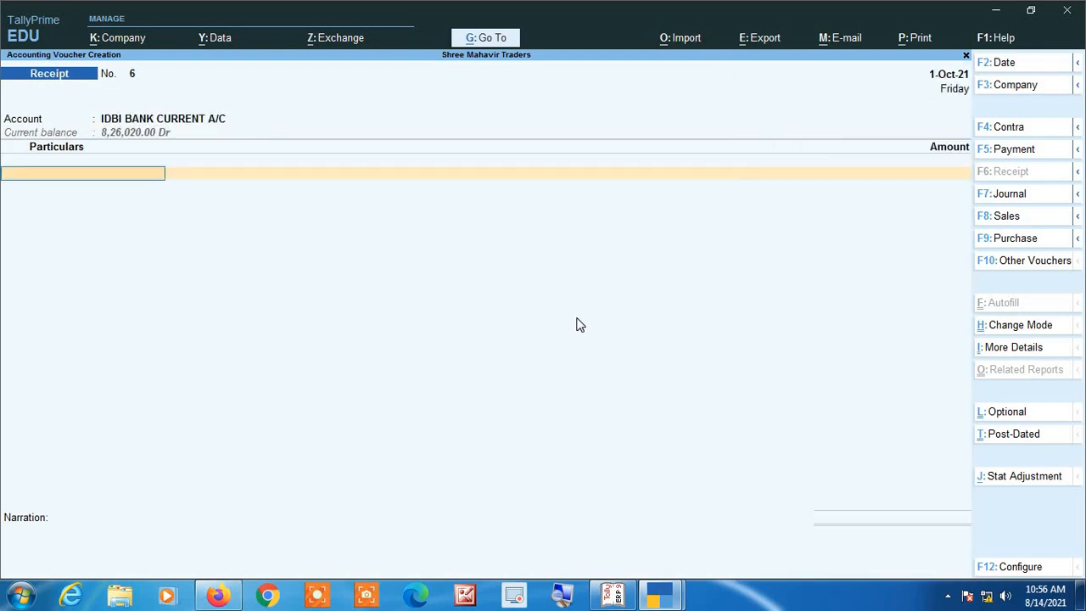
Open the IDBI BANK CURRENT A/C ledger from the voucher to check its alias, and close it without saving.
key("BackSpace")
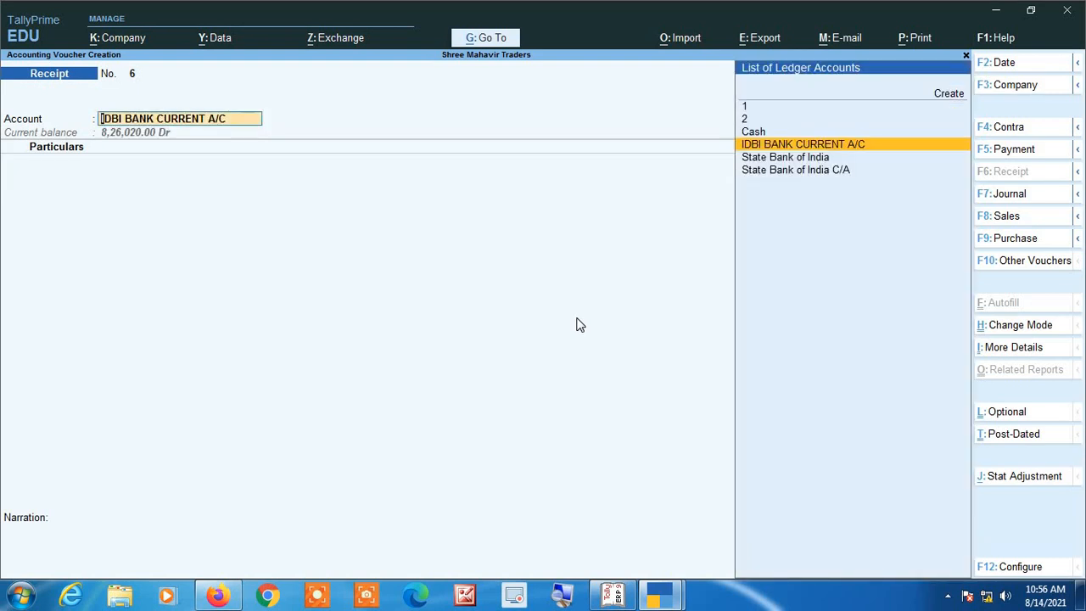
key("ctrl+Return")
key("BackSpace")
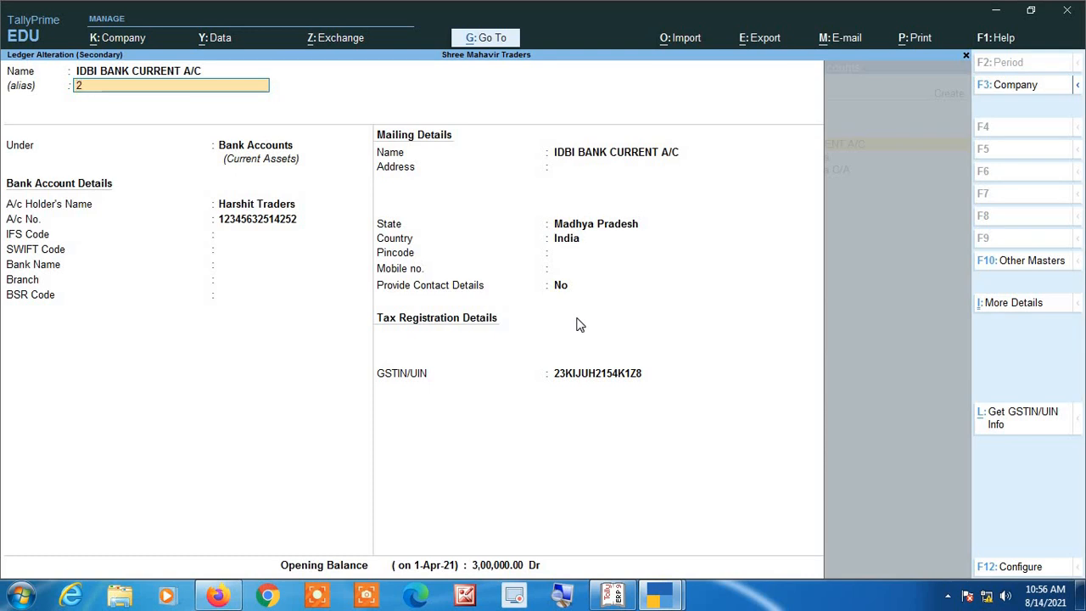
key("Escape")
key("y")
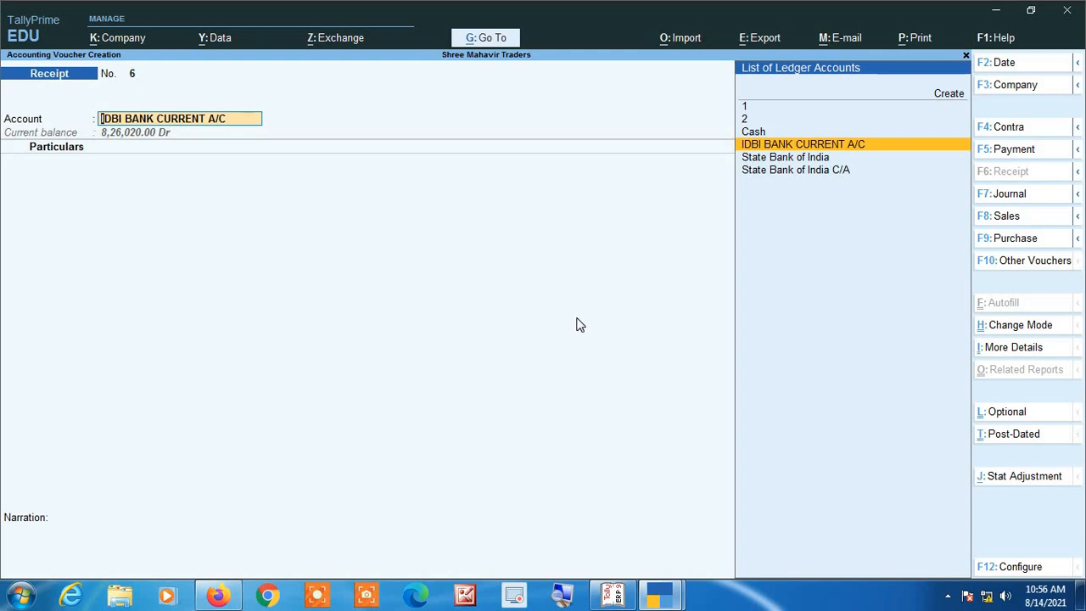
Switch to a sales voucher with Cash as the party account and Sales as the sales ledger.
key("F8")
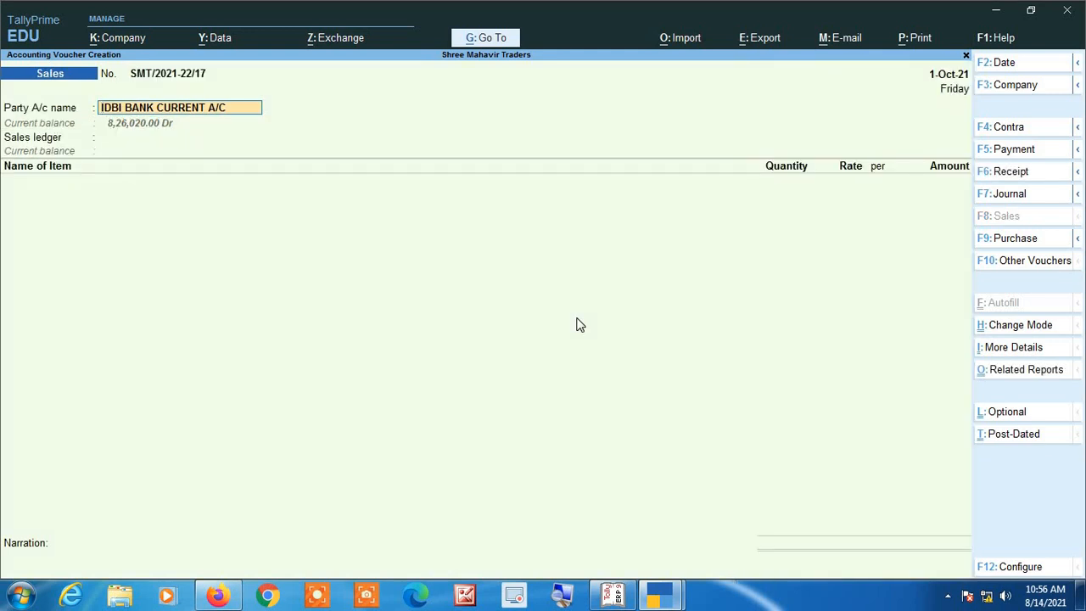
type("Cas")
key("Return")
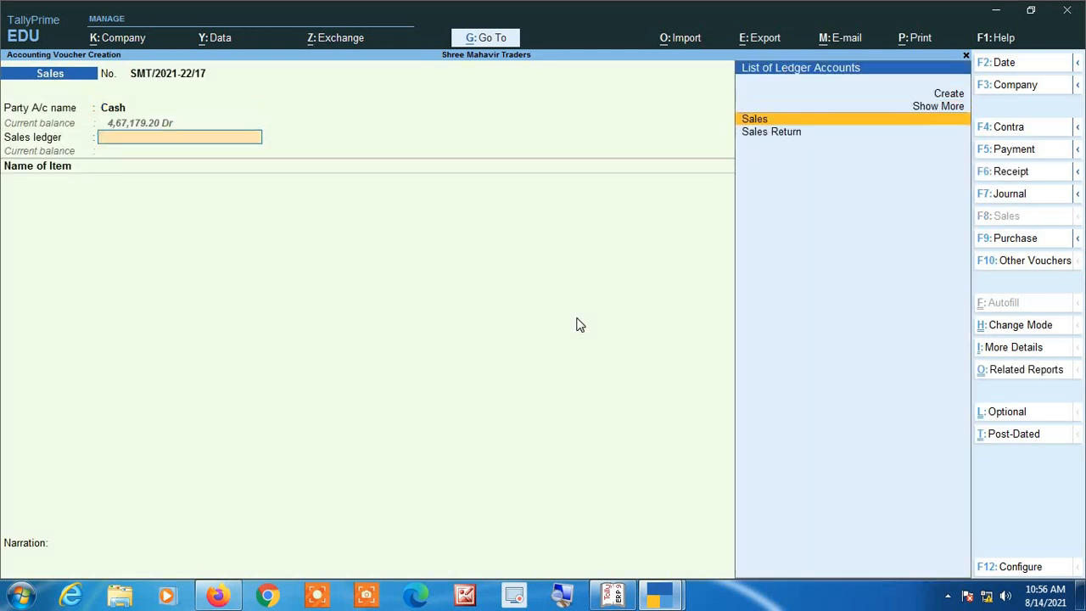
key("Return")
Add Almonds @ 12% to the sales voucher through its Hindi alias बादाम, with a quantity of 200 kgs and the default rate.
key("Down")
key("Down")
key("Down")
key("Down")
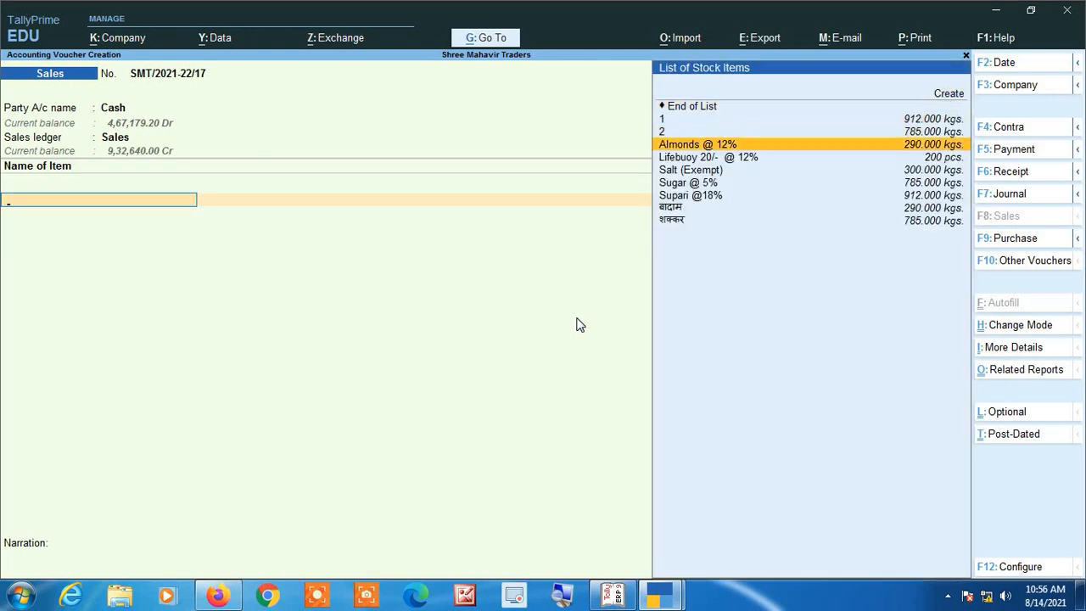
key("Down")
key("Down")
key("Down")
key("Down")
key("Down")
key("Return")
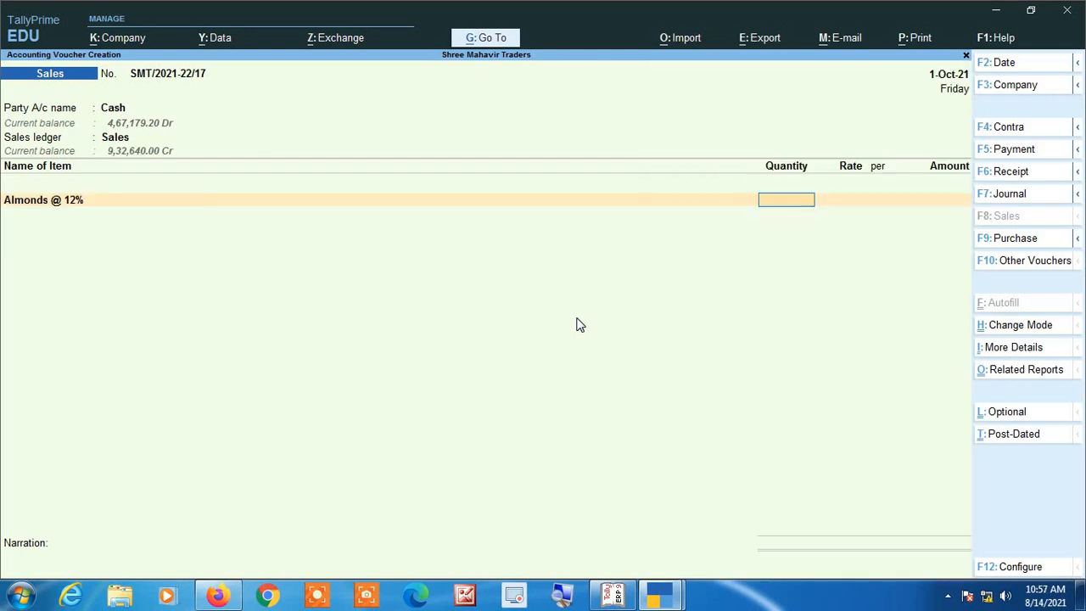
type("200")
key("Return")
key("Return")
key("Return")
key("Return")
key("Return")
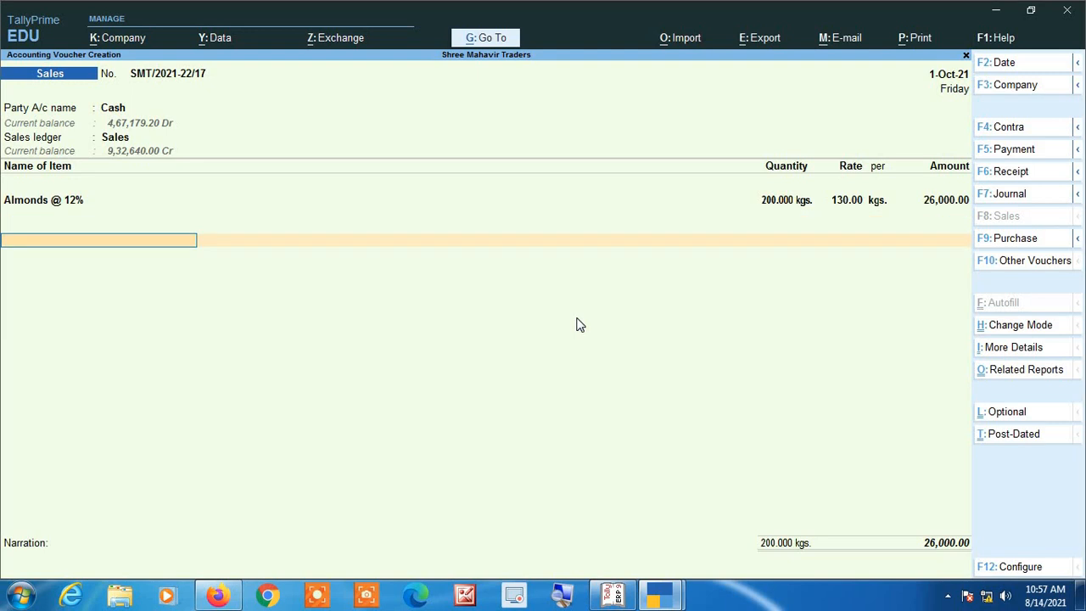
Add the Cgst and Sgst tax ledgers below the Almonds @ 12% line with their calculated amounts.
type("C")
key("Return")
key("Return")
type("Sg")
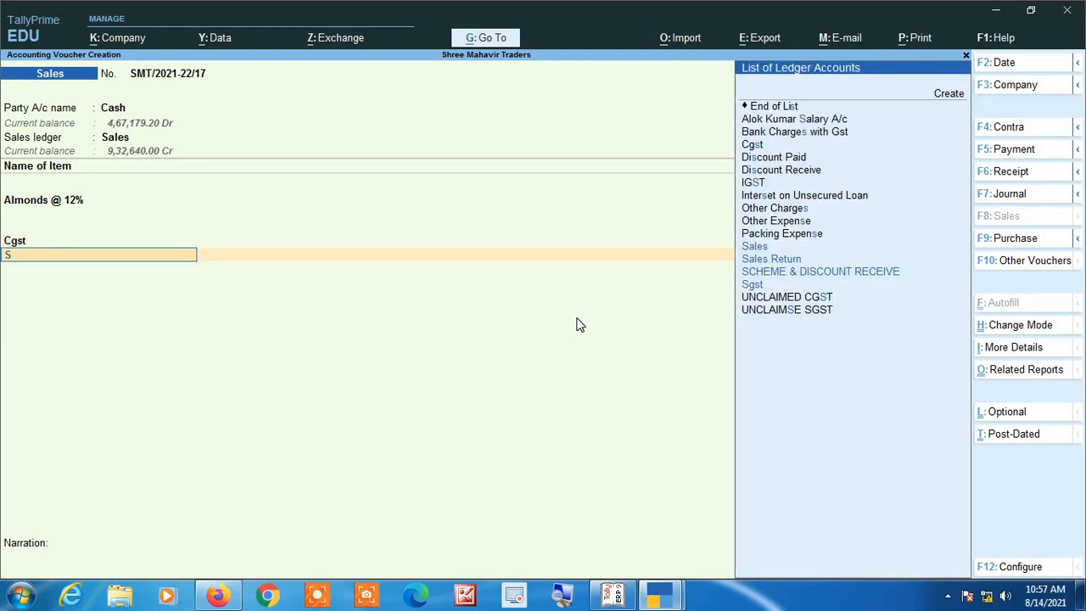
key("Return")
key("Return")
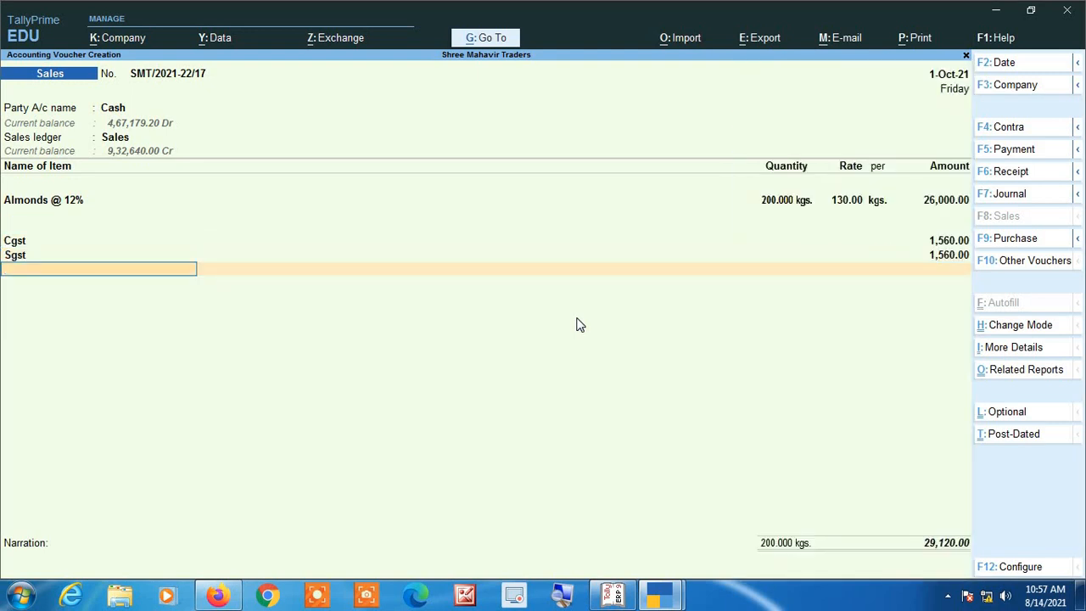
Open the Cgst ledger from the sales voucher, add C as its alias, and save the ledger.
key("BackSpace")
key("BackSpace")
key("BackSpace")
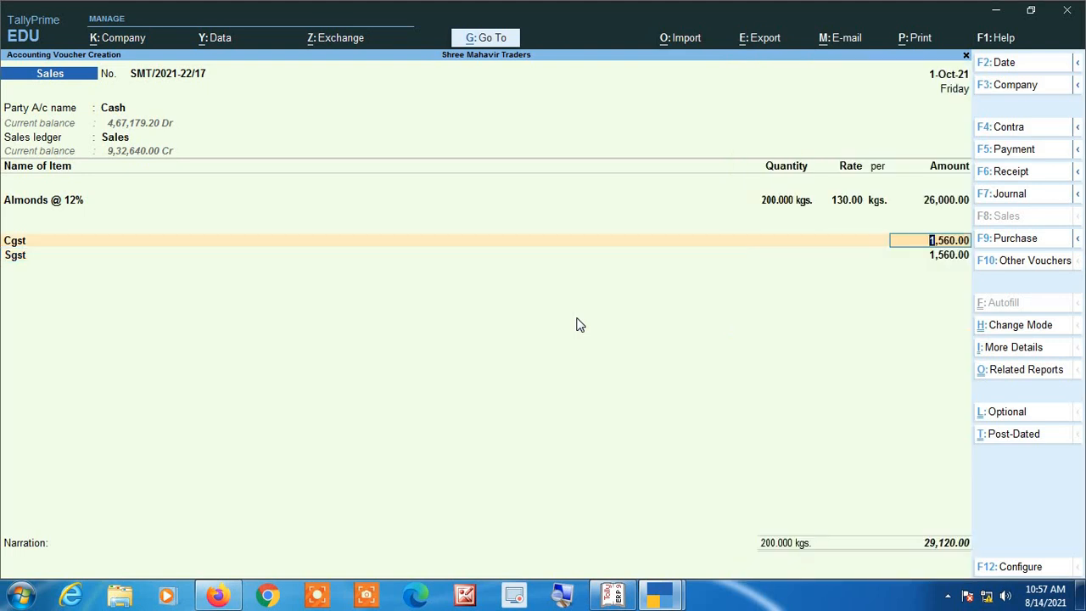
key("BackSpace")
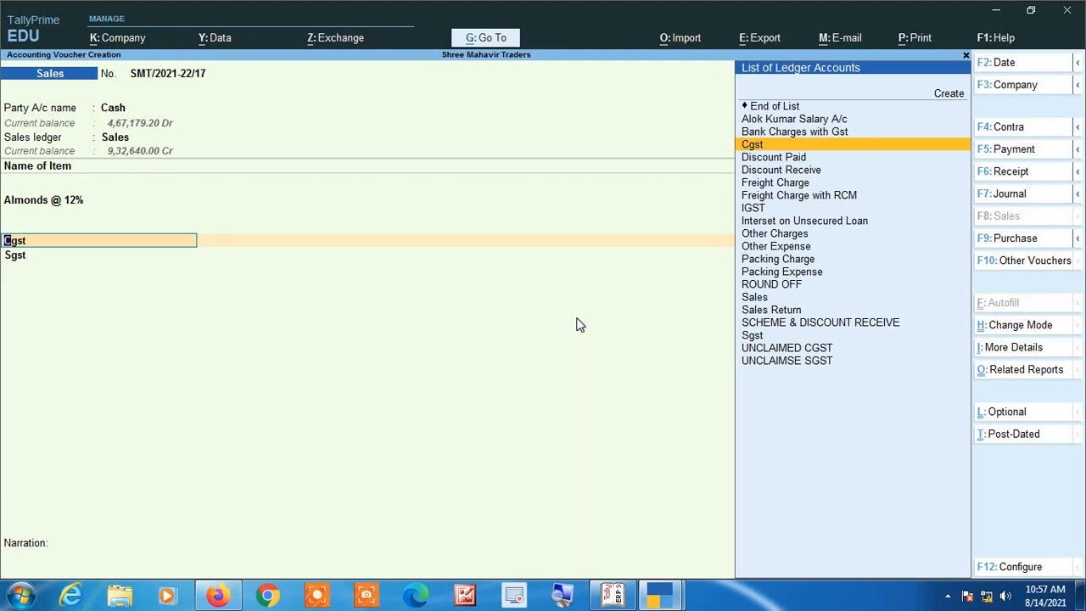
key("ctrl")
key("ctrl+Return")
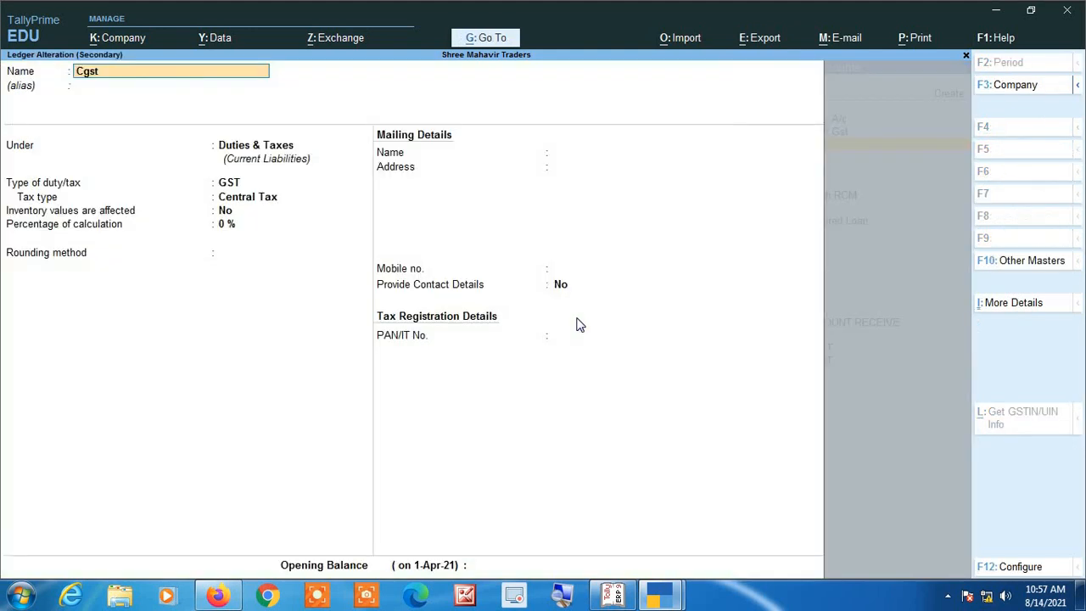
key("Return")
type("C")
key("Return")
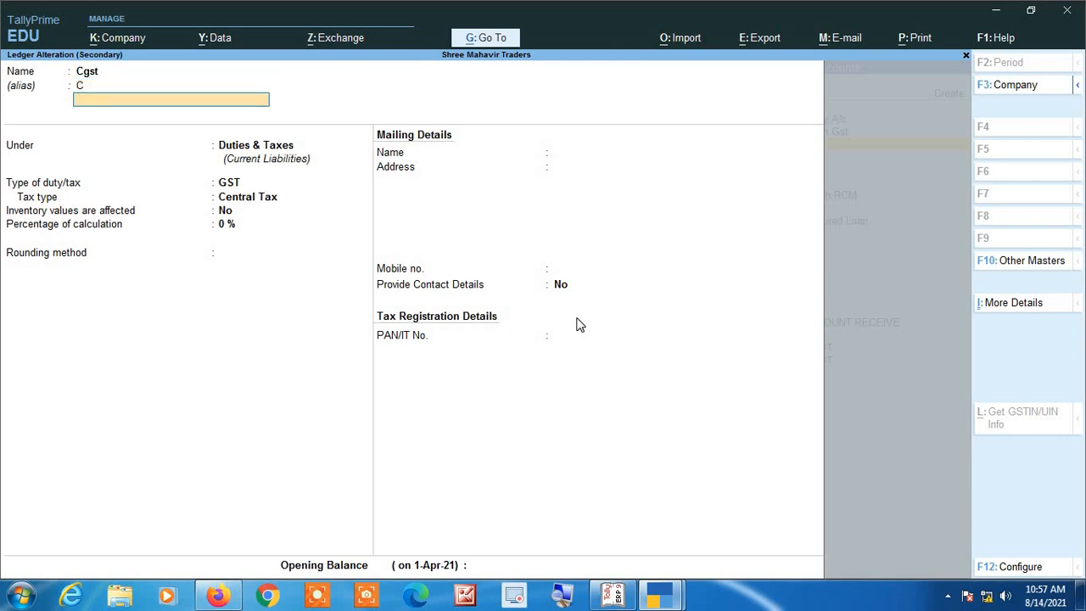
key("ctrl+a")
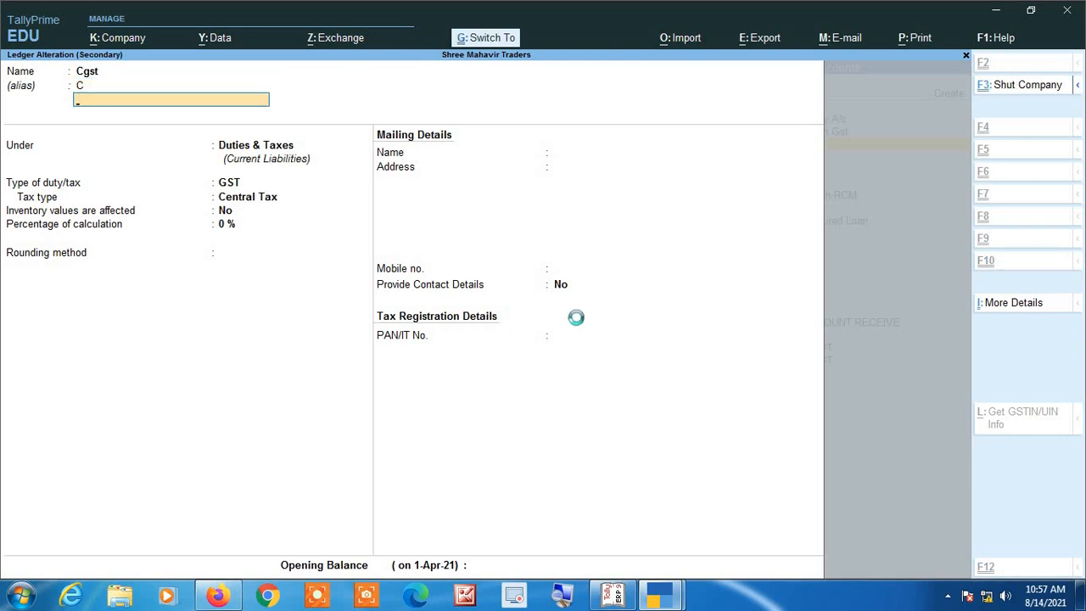
Open the Sgst ledger from the sales voucher, add S as its alias, and save the ledger.
key("Return")
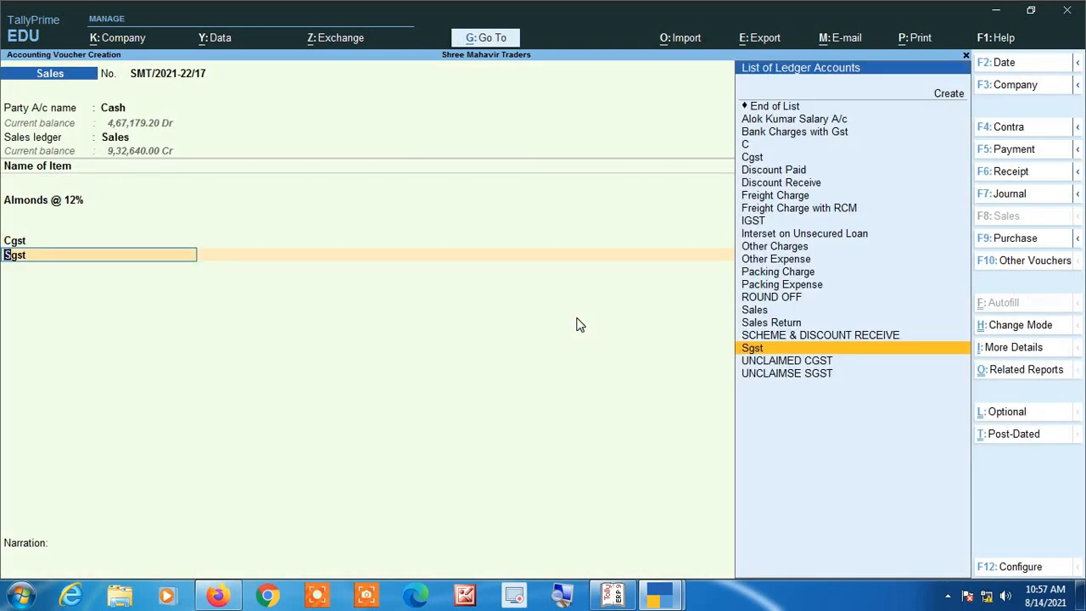
key("ctrl+Return")
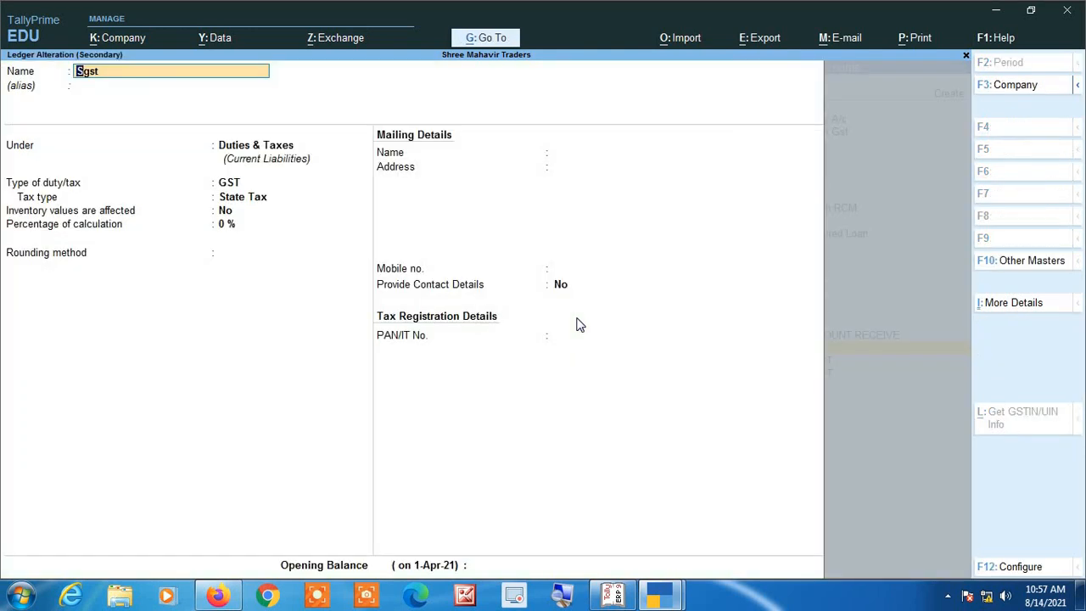
key("Return")
type("S")
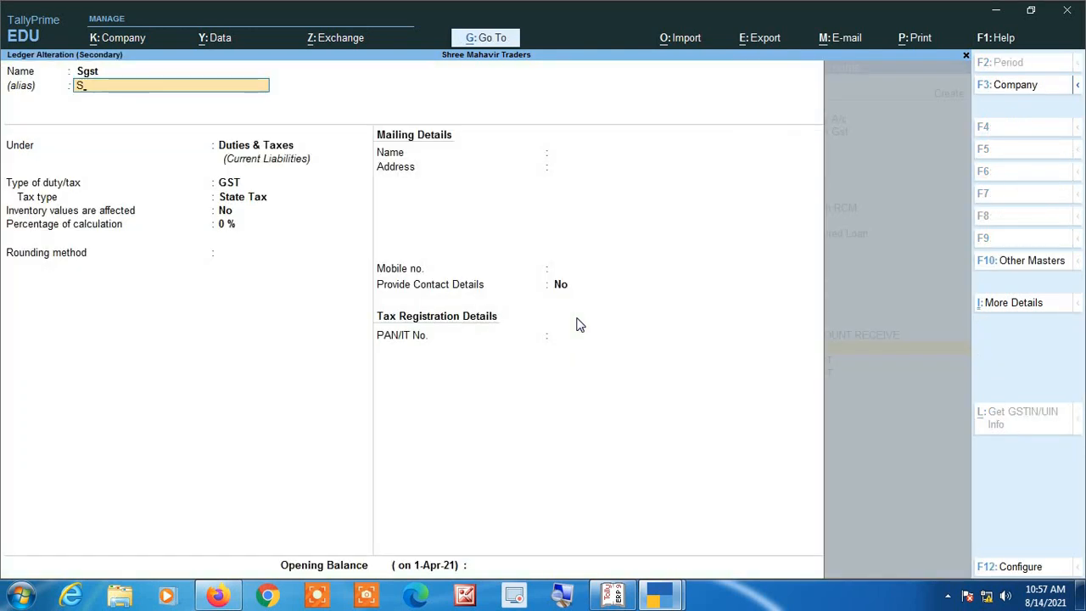
key("Return")
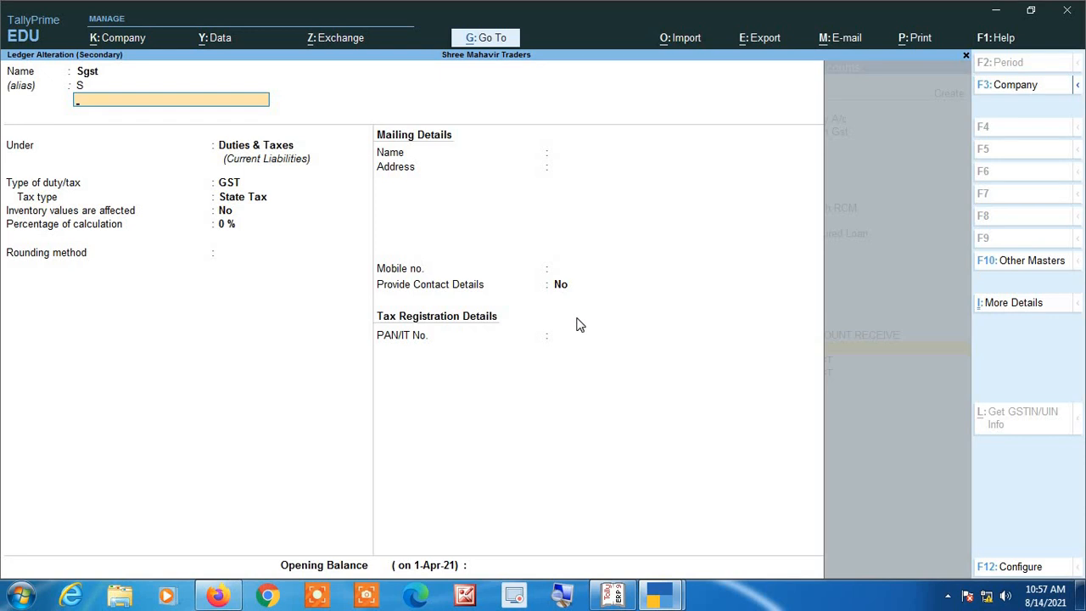
key("ctrl+a")
key("Return")
Clear the Cgst and Sgst tax ledger lines from the sales voucher.
key("BackSpace")
key("BackSpace")
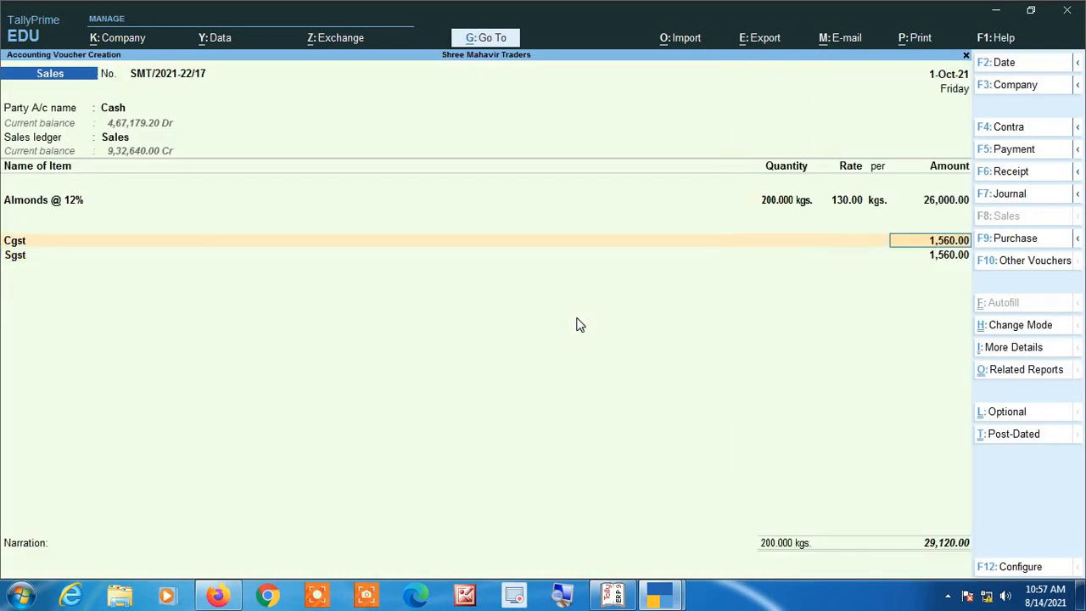
key("BackSpace")
type("S")
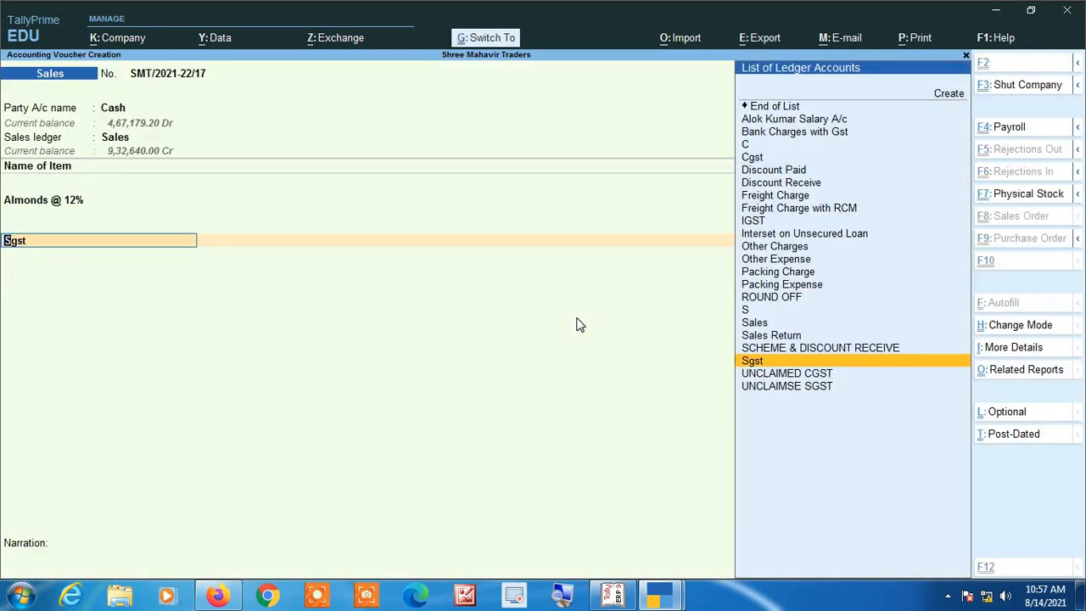
key("BackSpace")
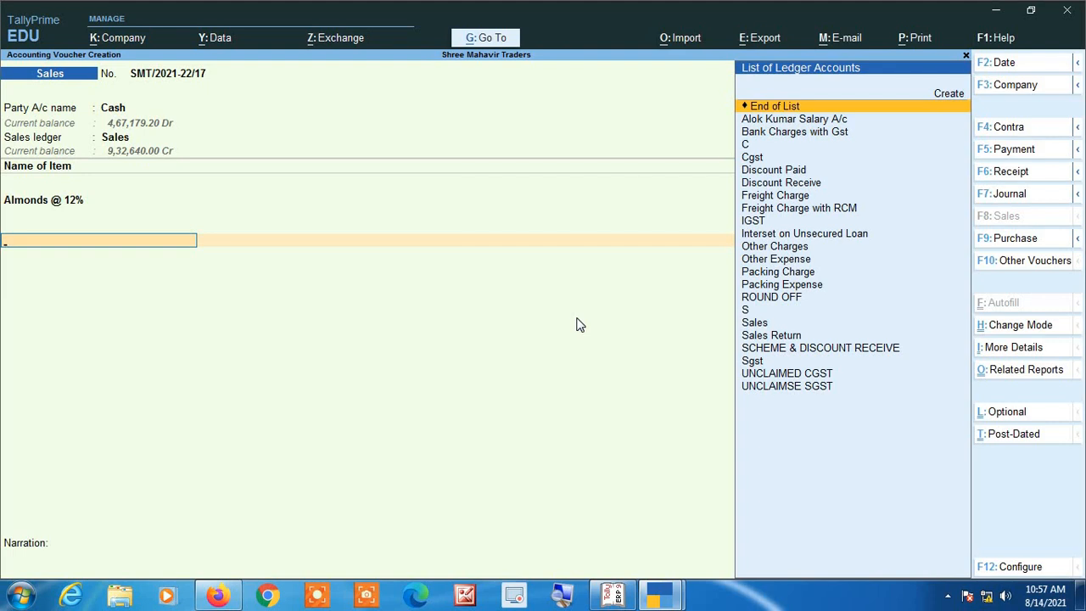
Add the Cgst ledger through its alias C and the Sgst ledger below the Almonds @ 12% line, with their calculated amounts.
type("C")
key("Return")
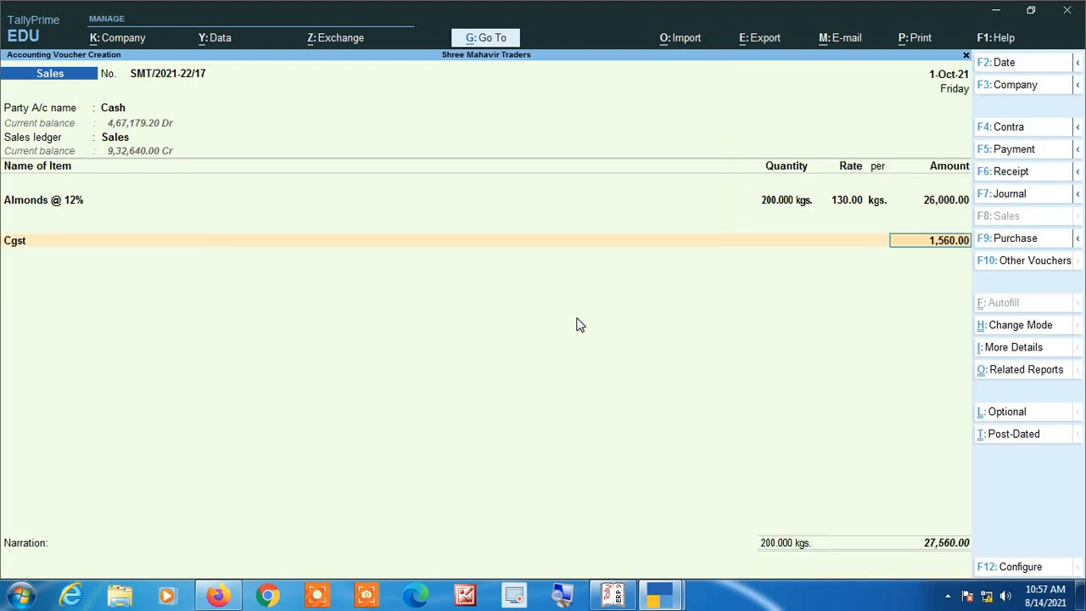
key("Return")
type("S")
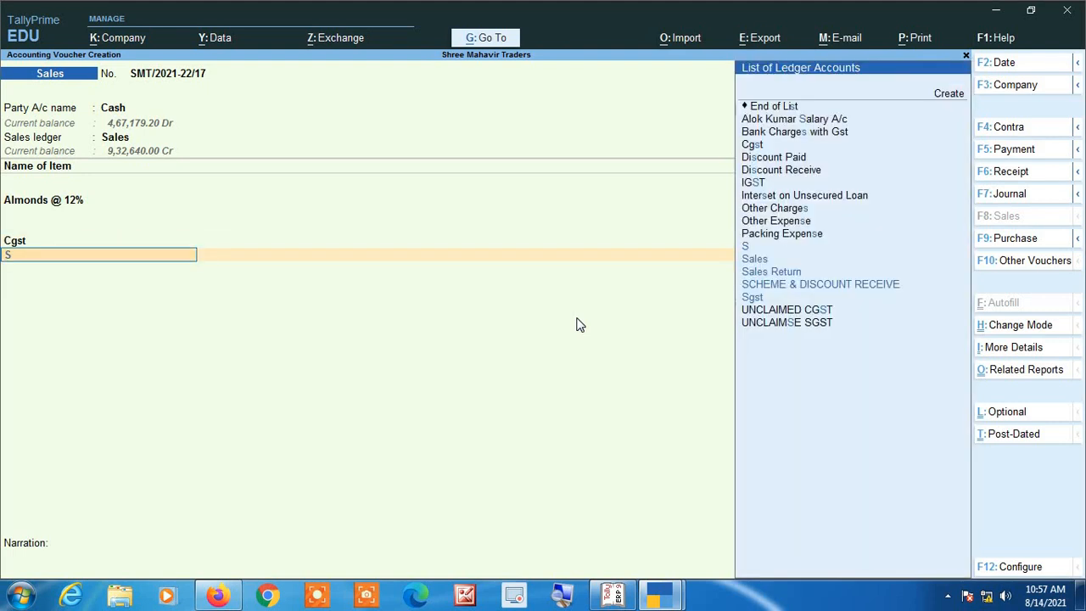
type("g")
key("Return")
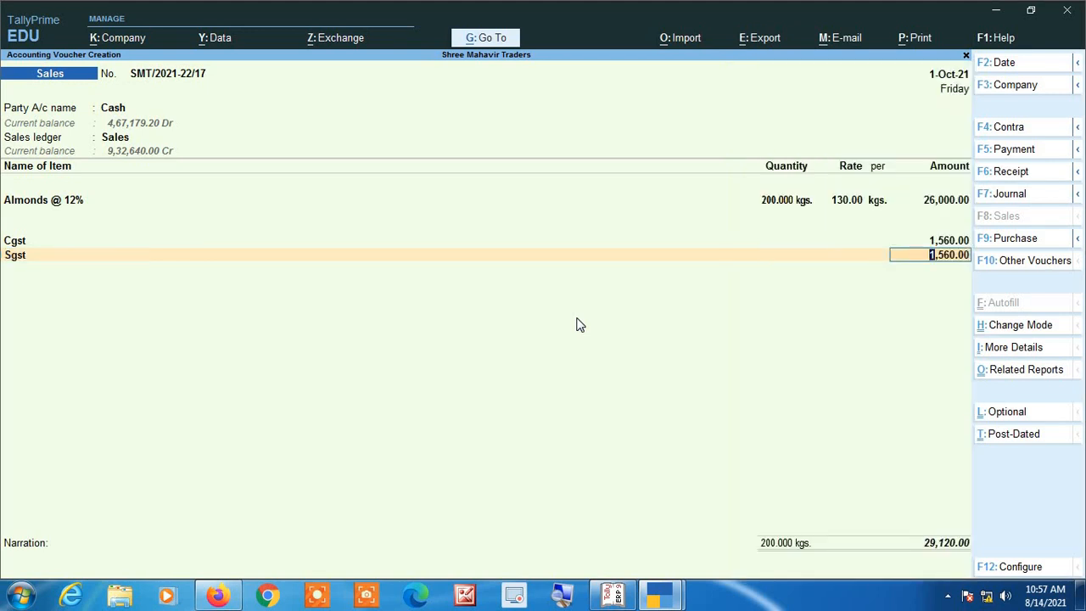